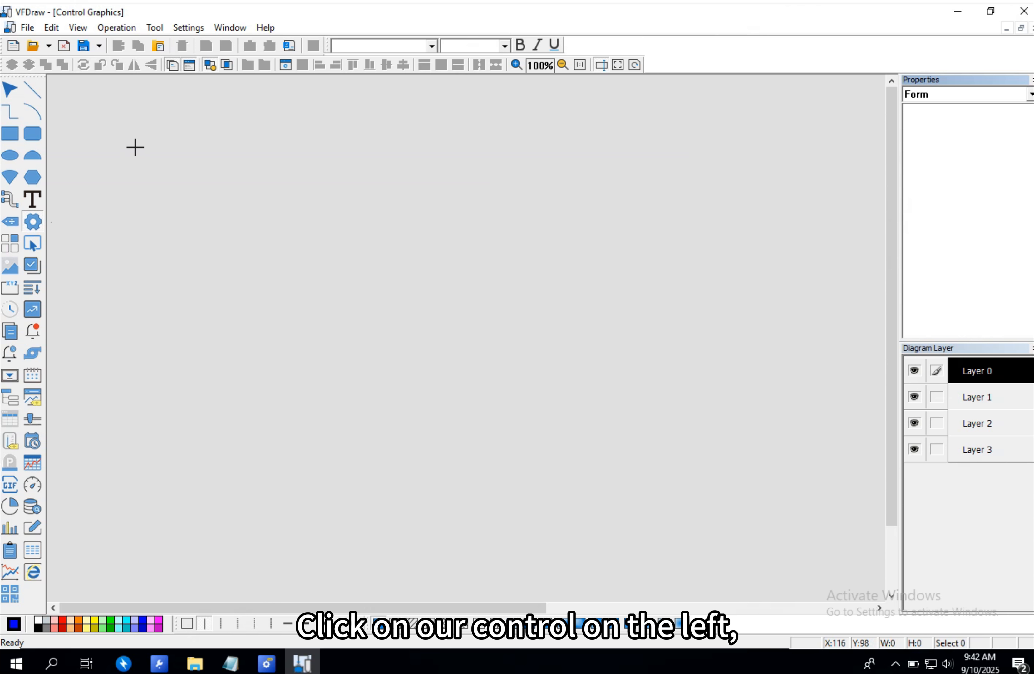
- Draw a system information control near the top-left of the canvas and set it to display Time and Date
left_click_drag(134, 141, 339, 182)
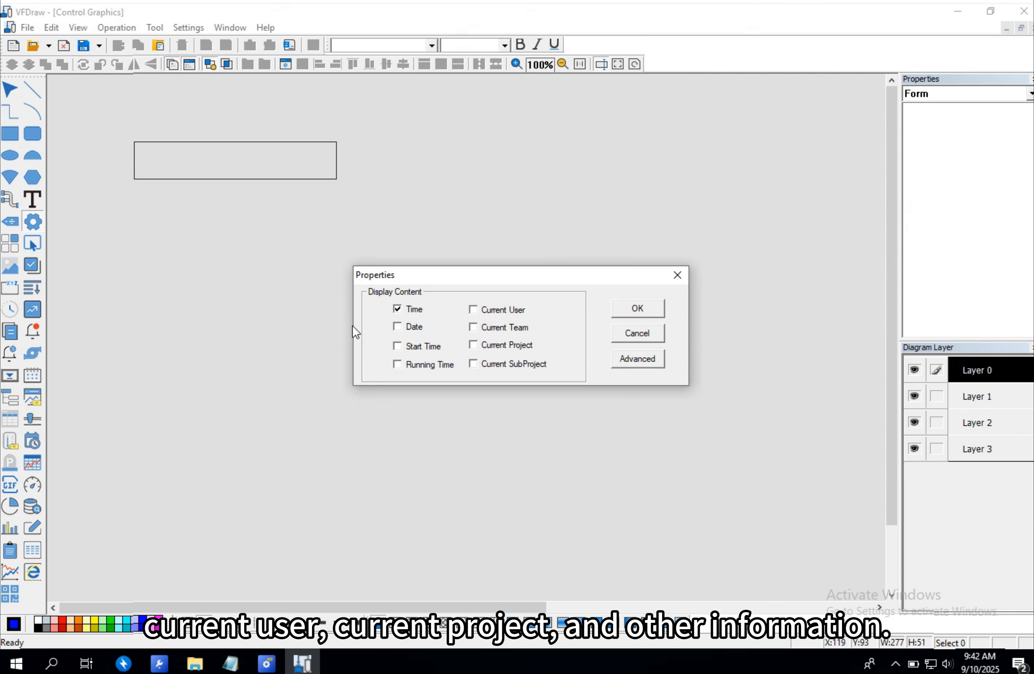
left_click(414, 327)
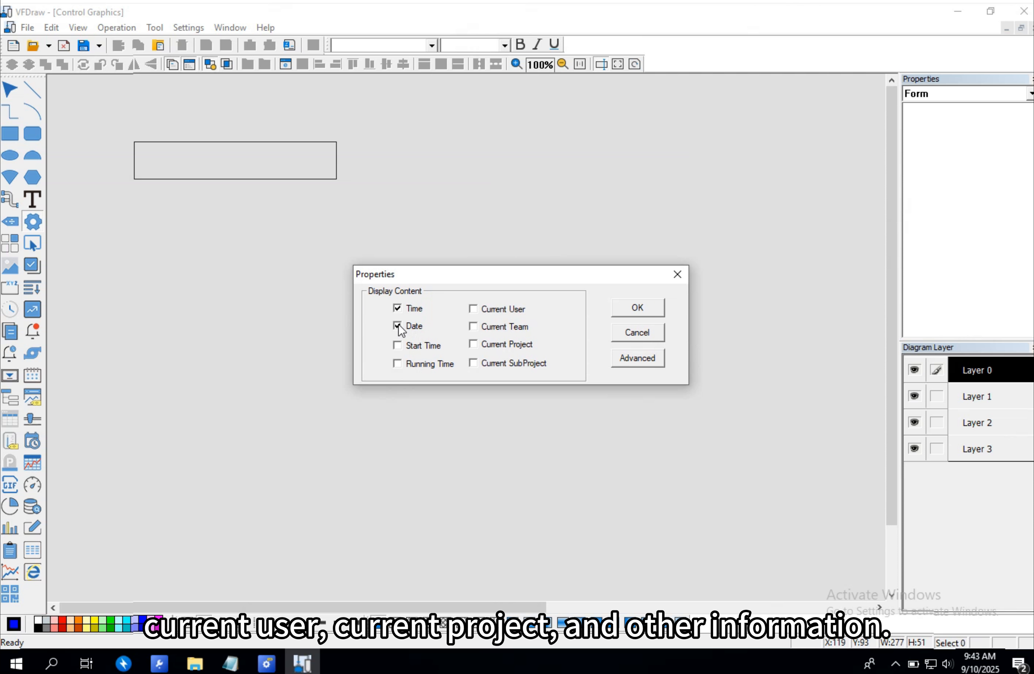
left_click(626, 314)
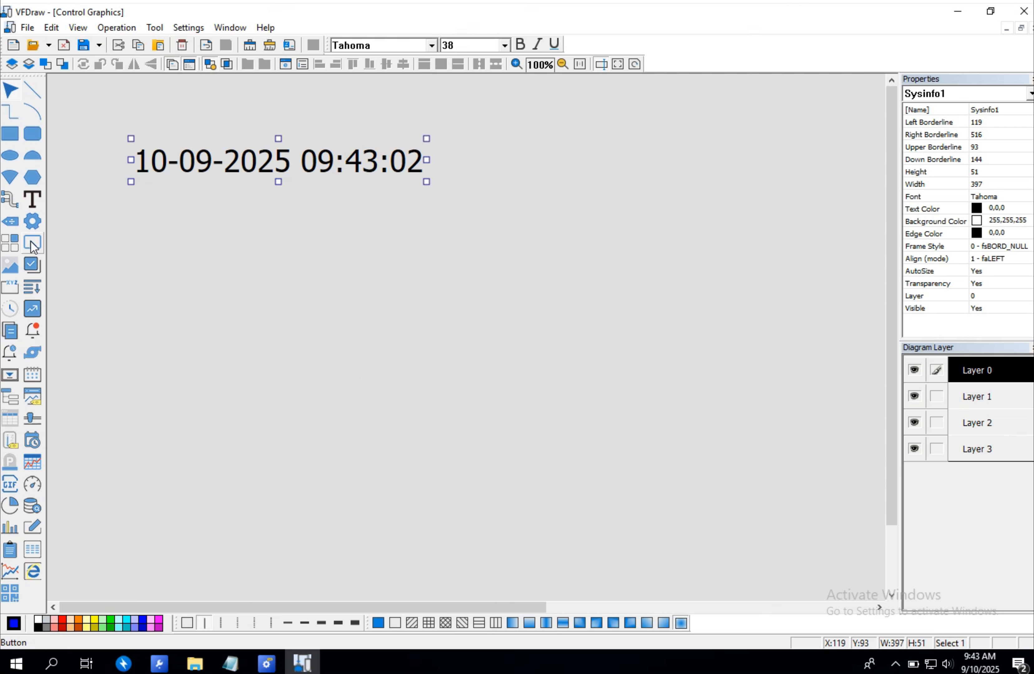
- Draw a second system information control below it and set it to display Start Time
left_click(32, 224)
left_click_drag(127, 205, 449, 274)
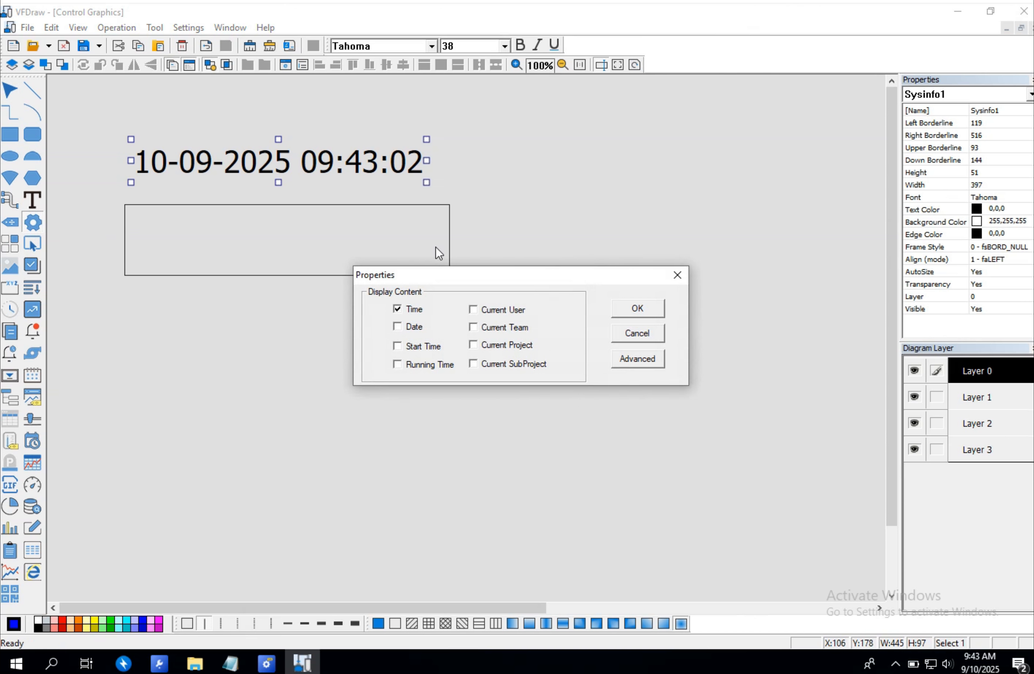
left_click(397, 346)
left_click(637, 308)
- Reposition and resize the startup time control directly beneath the date and time display
left_click_drag(121, 277, 258, 227)
left_click_drag(373, 216, 240, 200)
left_click_drag(246, 203, 265, 204)
left_click_drag(530, 215, 477, 219)
- Add a third system information control showing Running Time and move it below the startup time line
left_click(32, 221)
left_click_drag(124, 231, 475, 272)
left_click(407, 364)
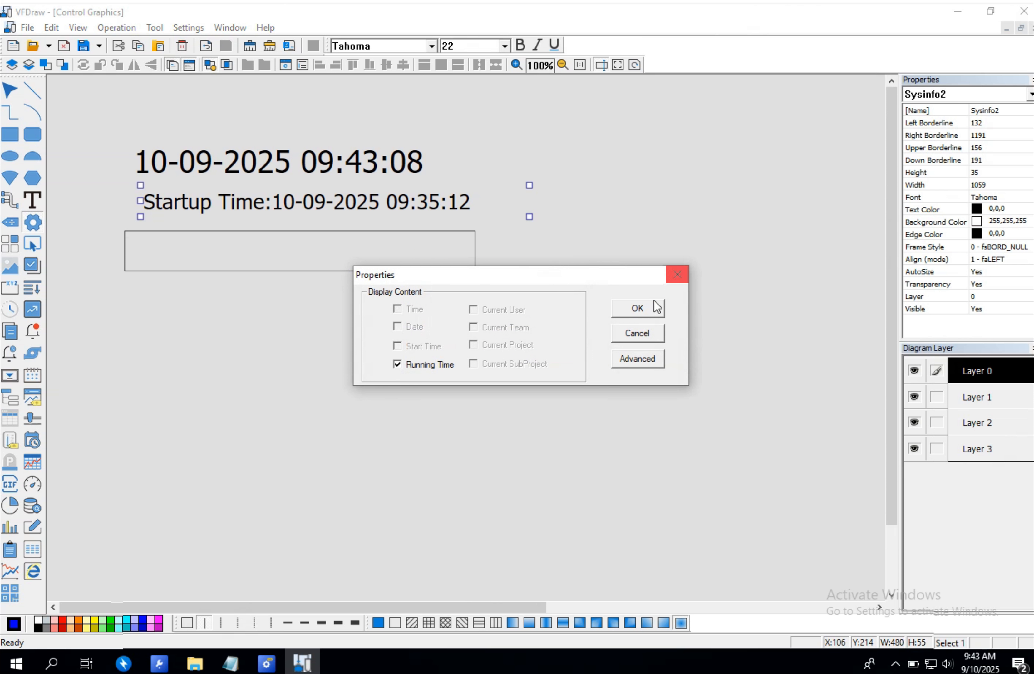
left_click(637, 308)
left_click_drag(124, 271, 213, 245)
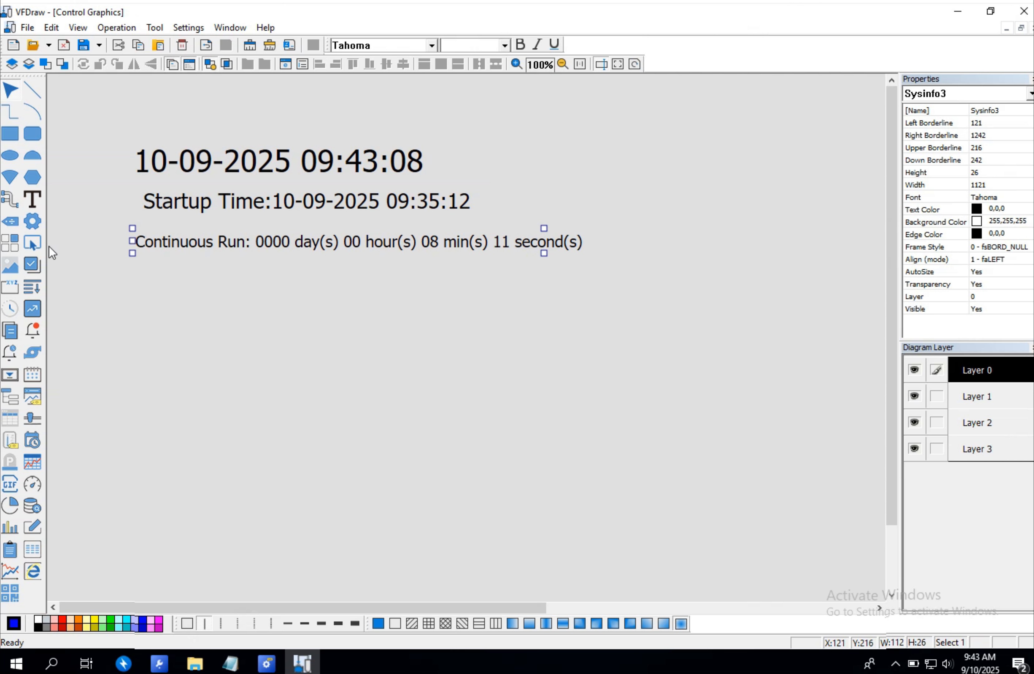
- Add a system information control showing Current User below the continuous run line
left_click(33, 221)
left_click_drag(143, 272, 355, 301)
left_click(472, 310)
left_click(635, 307)
- Add a system information control showing Current Project below Current User and shrink it
left_click(33, 221)
left_click_drag(138, 320, 299, 352)
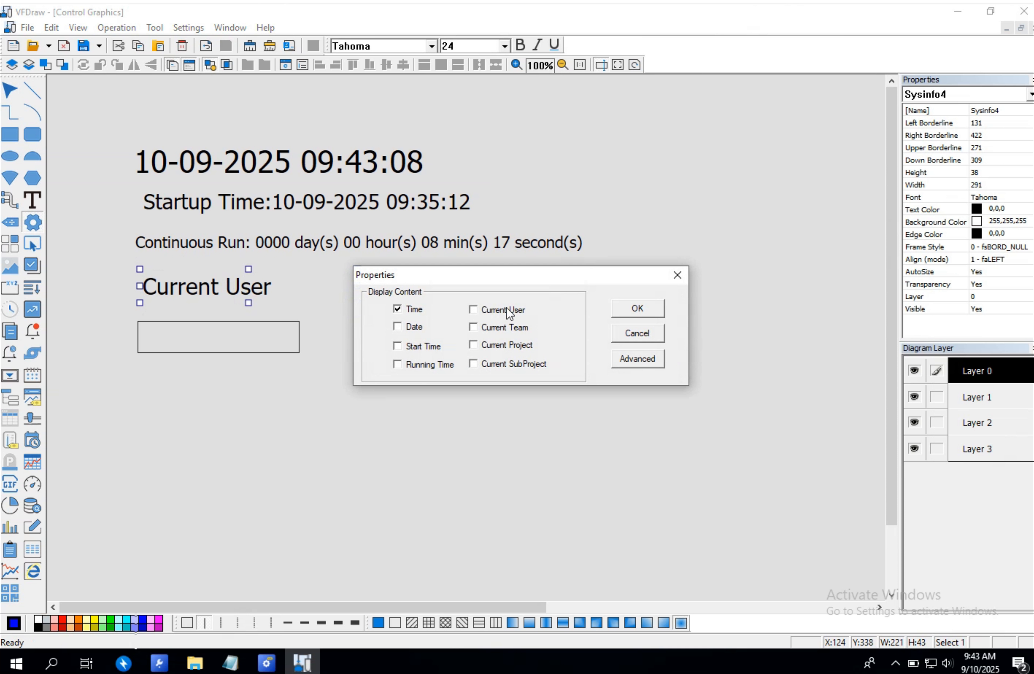
left_click(473, 344)
left_click(647, 308)
left_click_drag(312, 356, 273, 317)
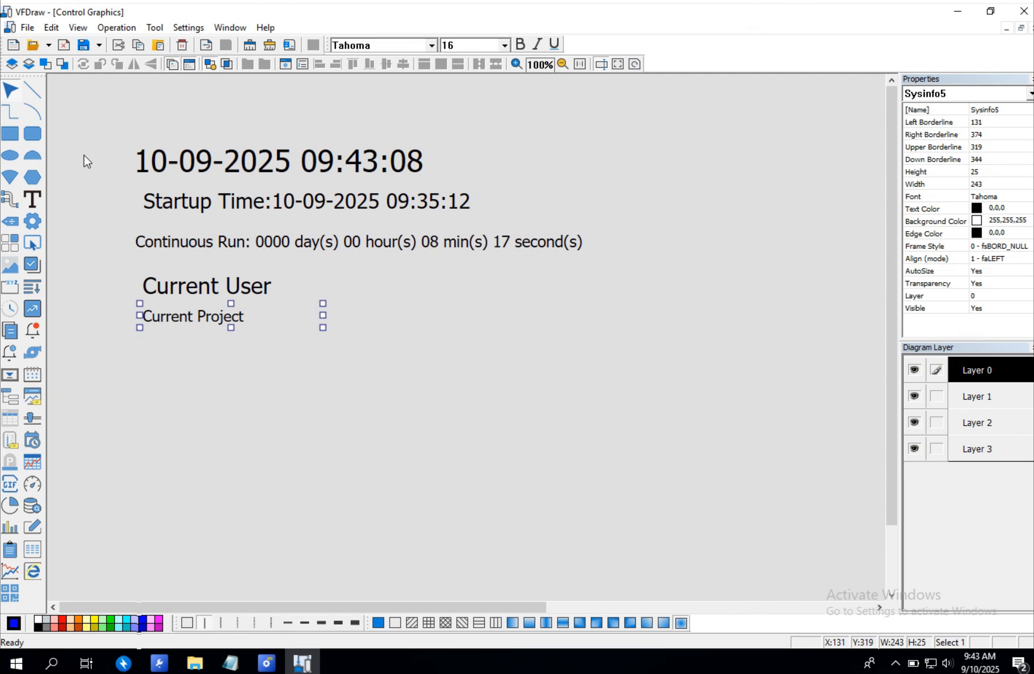
- Add a system information control showing Current SubProject below Current Project and deselect it
left_click(33, 221)
left_click_drag(144, 342, 334, 366)
left_click(476, 363)
left_click(636, 311)
left_click(339, 316)
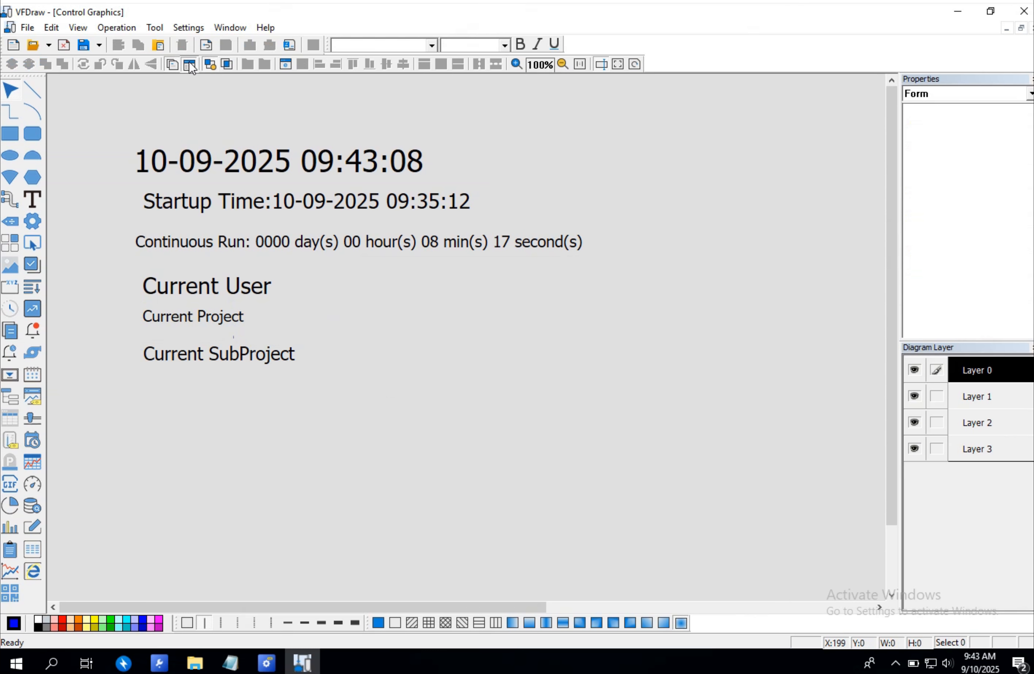
- Save the graphic as Control Graphics
left_click(84, 45)
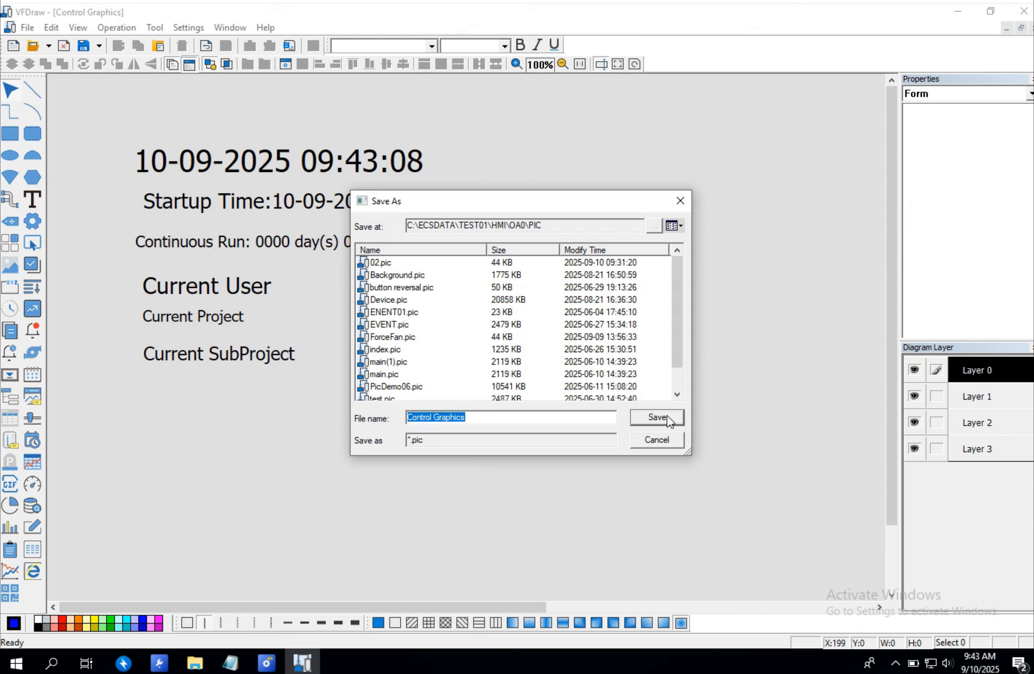
left_click(657, 417)
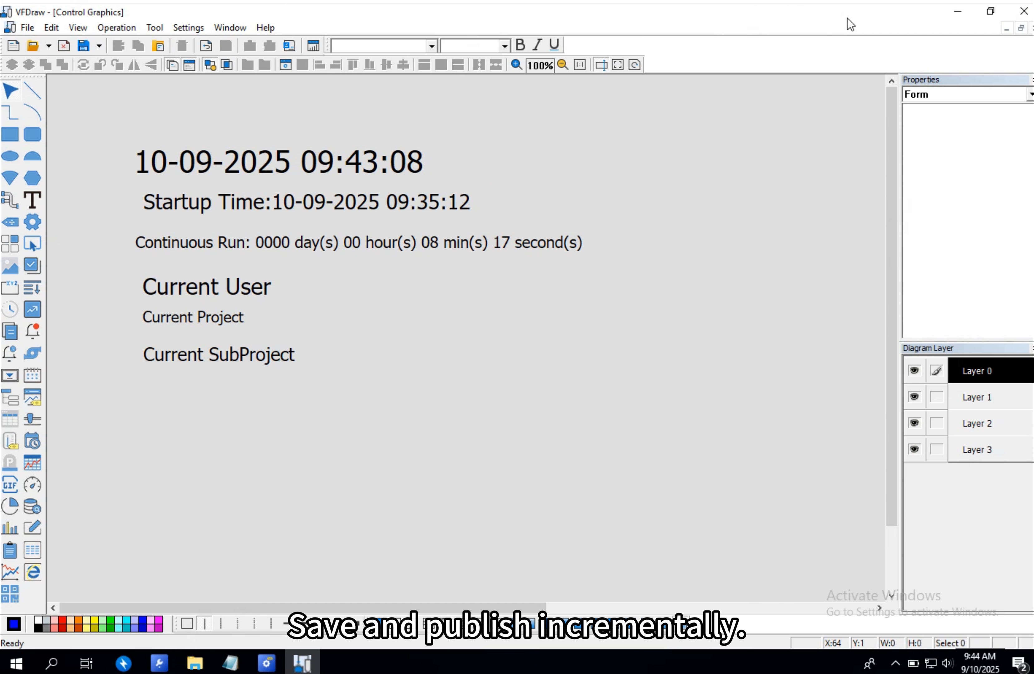
- Close the drawing editor and publish the configuration online, then exit the publish dialog
left_click(1023, 11)
left_click(470, 367)
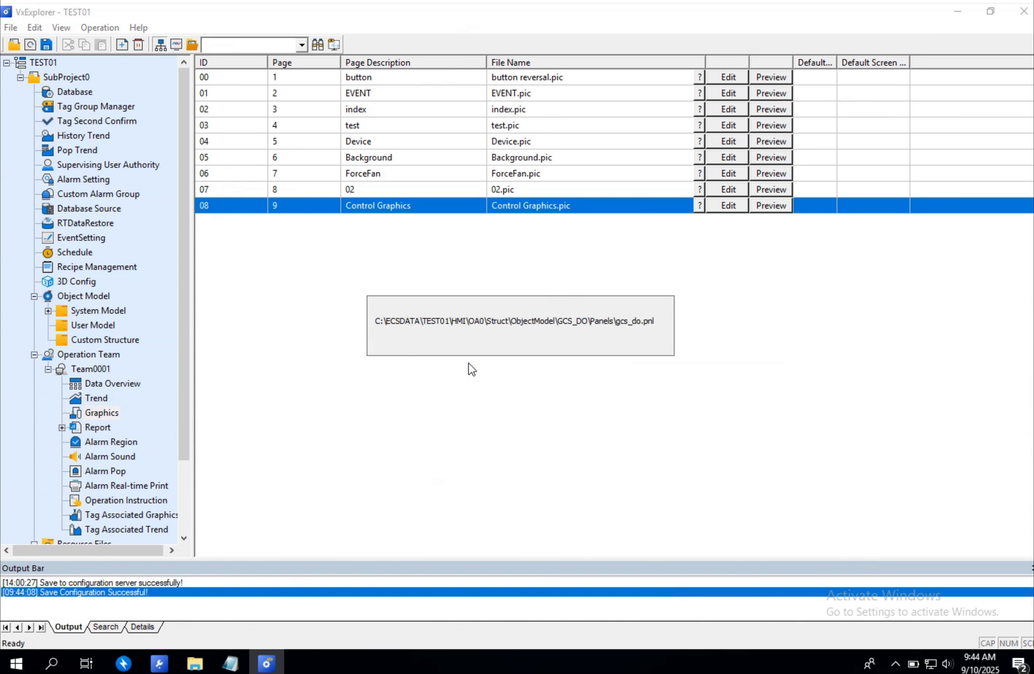
left_click(369, 494)
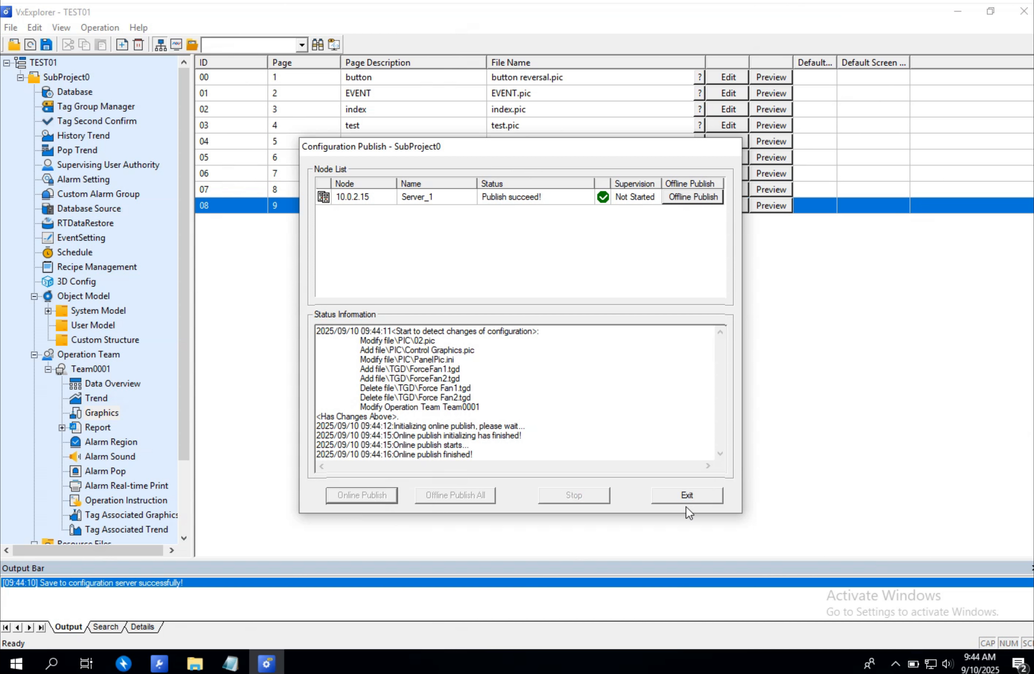
left_click(689, 495)
- Start the runtime supervision platform
left_click(175, 44)
left_click(594, 470)
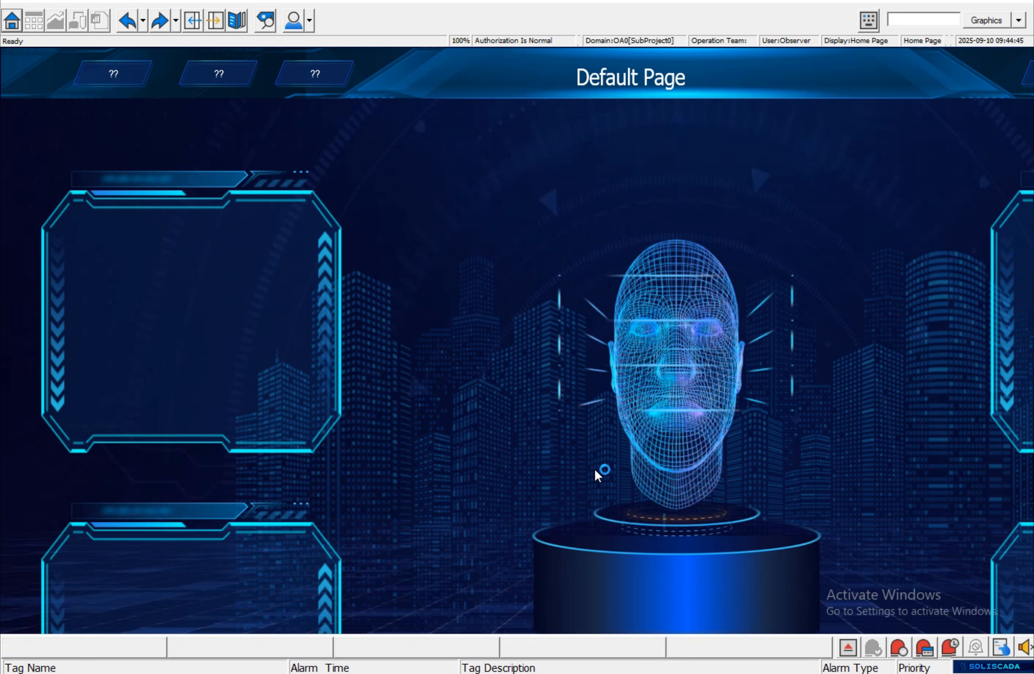
- Log in to the runtime as Admin with the account password on Team0001
right_click(370, 266)
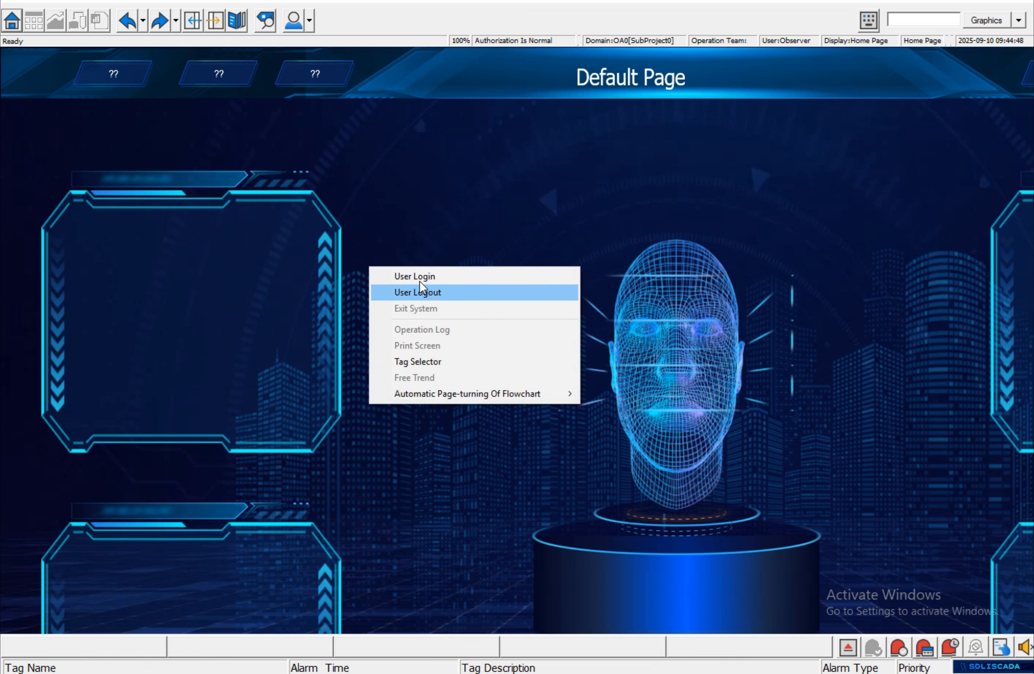
left_click(394, 277)
left_click(503, 292)
left_click(528, 304)
left_click(513, 314)
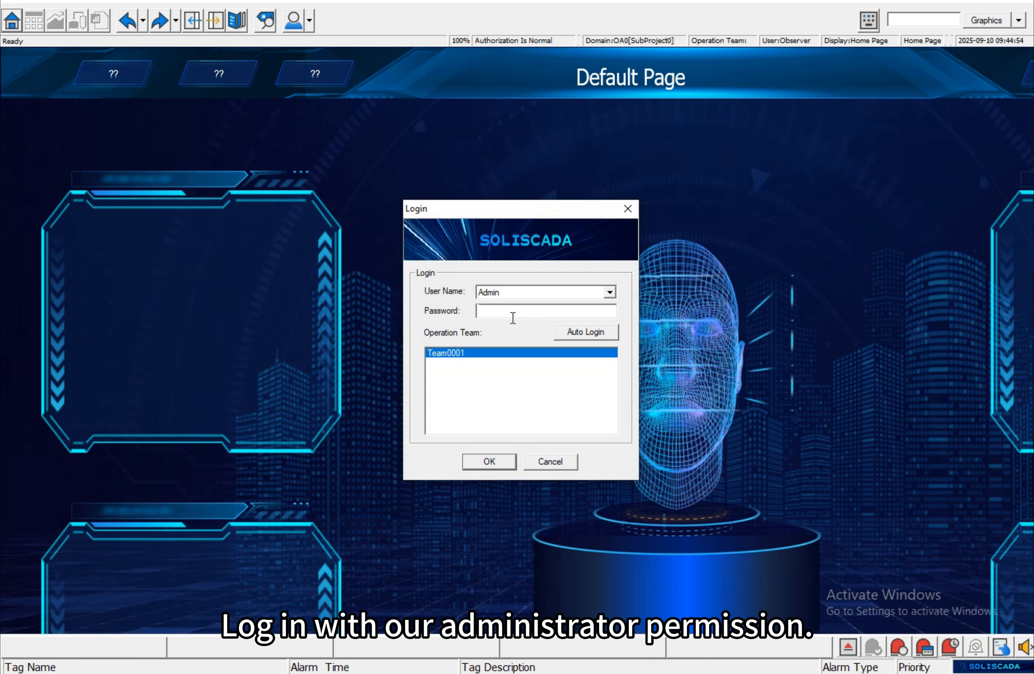
type("***")
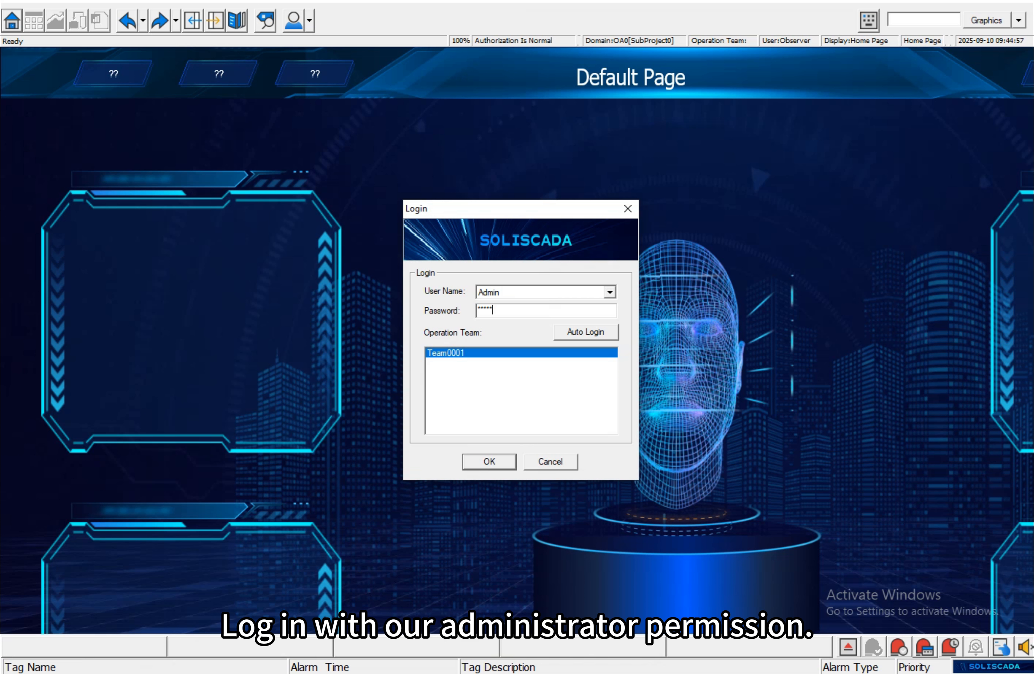
left_click(497, 462)
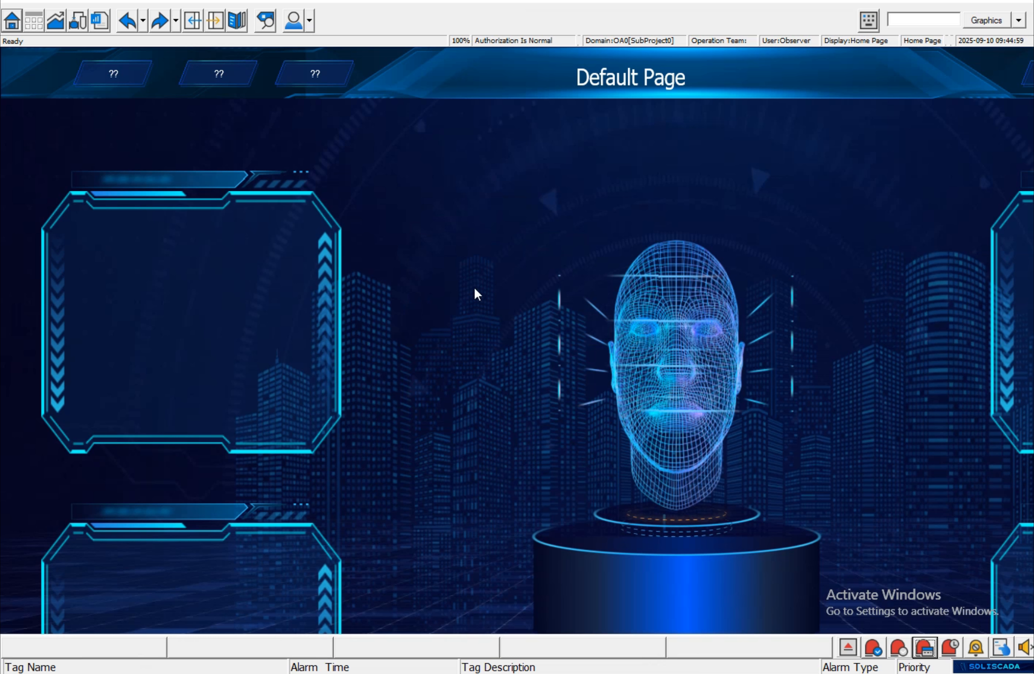
- Open the Control Graphics screen in the runtime
right_click(479, 171)
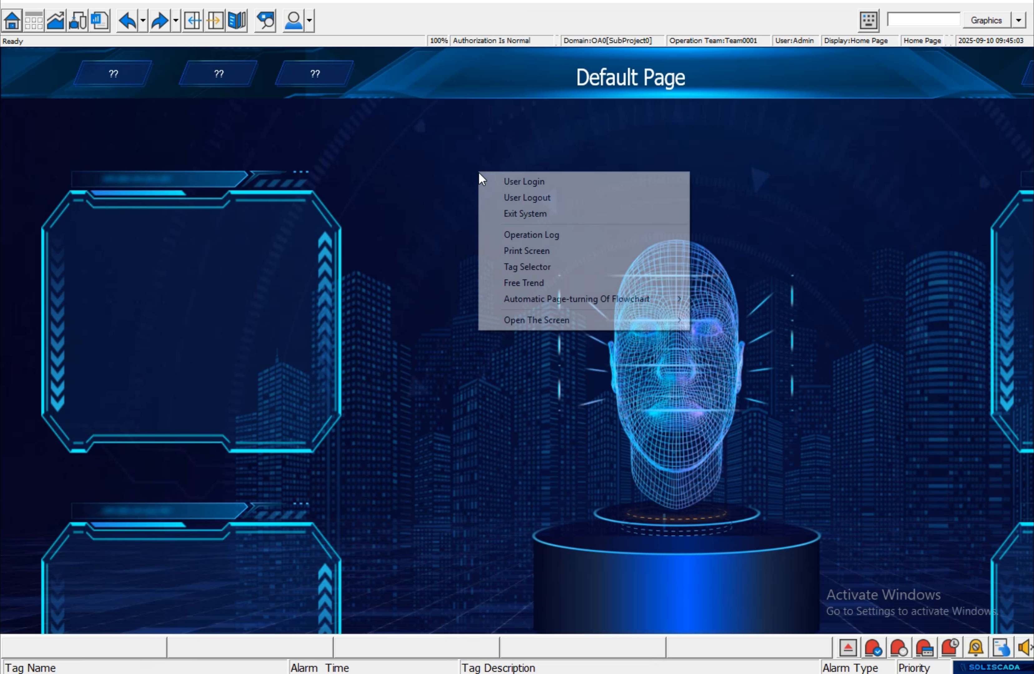
mouse_move(561, 326)
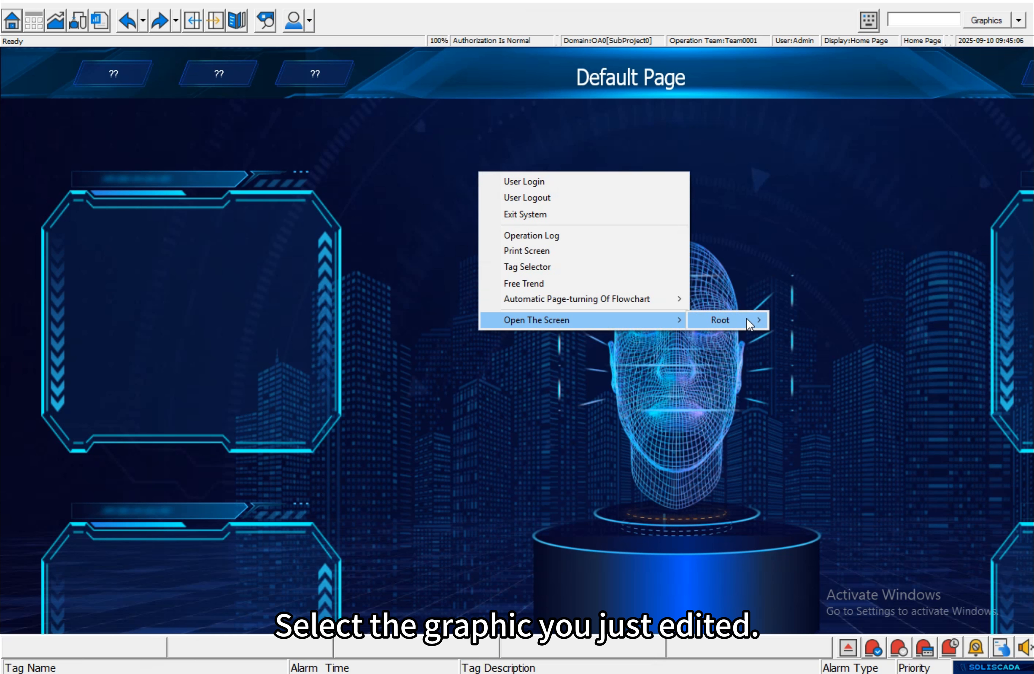
mouse_move(749, 318)
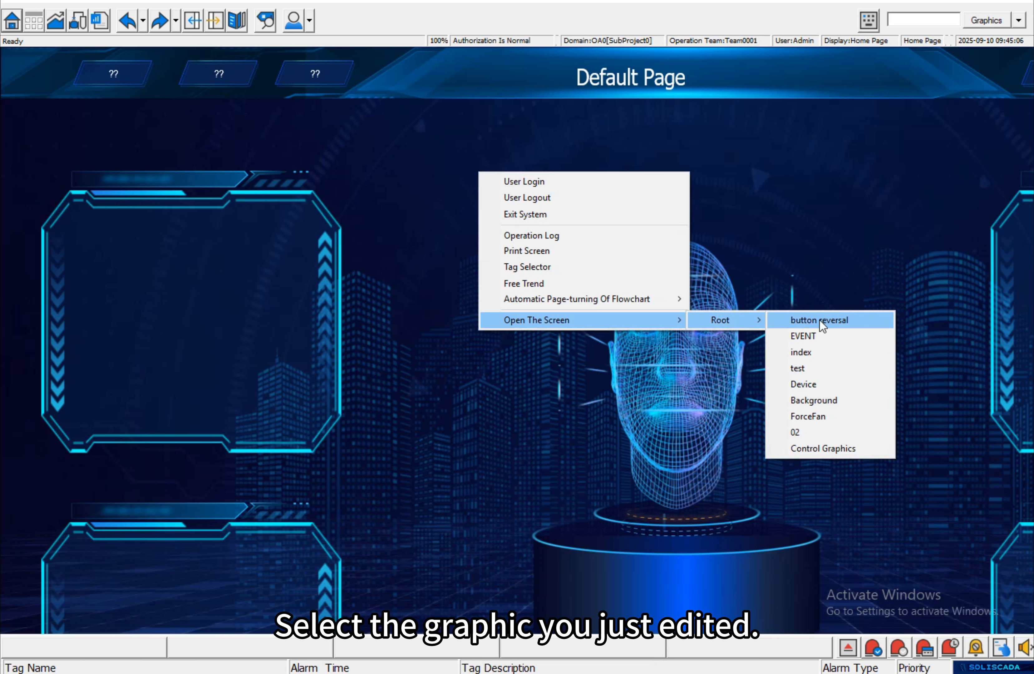
left_click(840, 448)
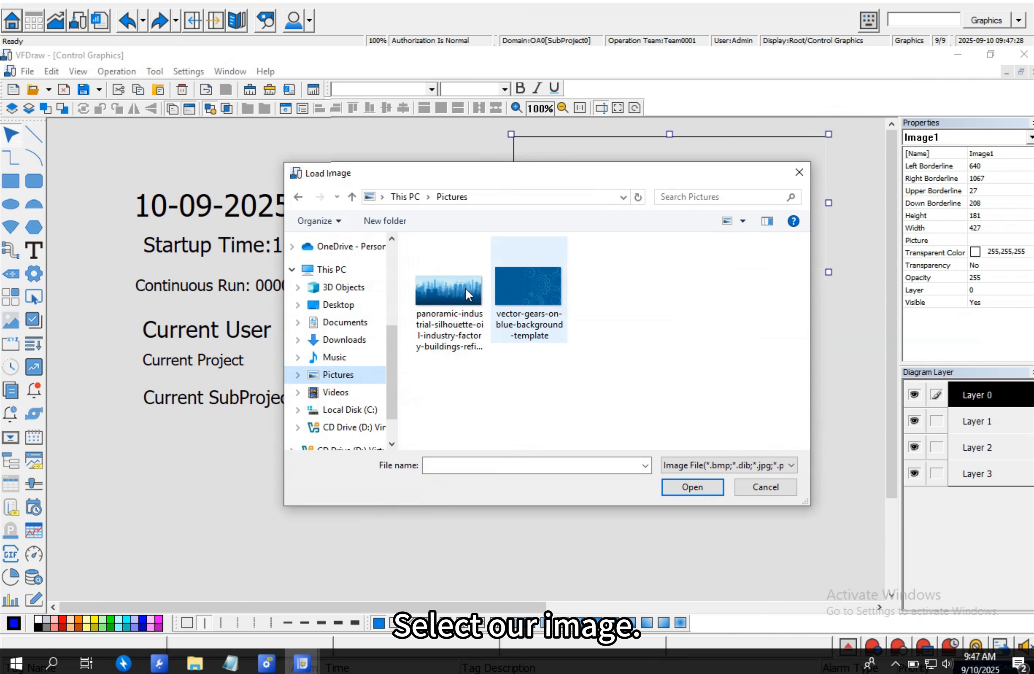
- Load the panoramic industrial silhouette picture into the image control
left_click(463, 299)
left_click(691, 486)
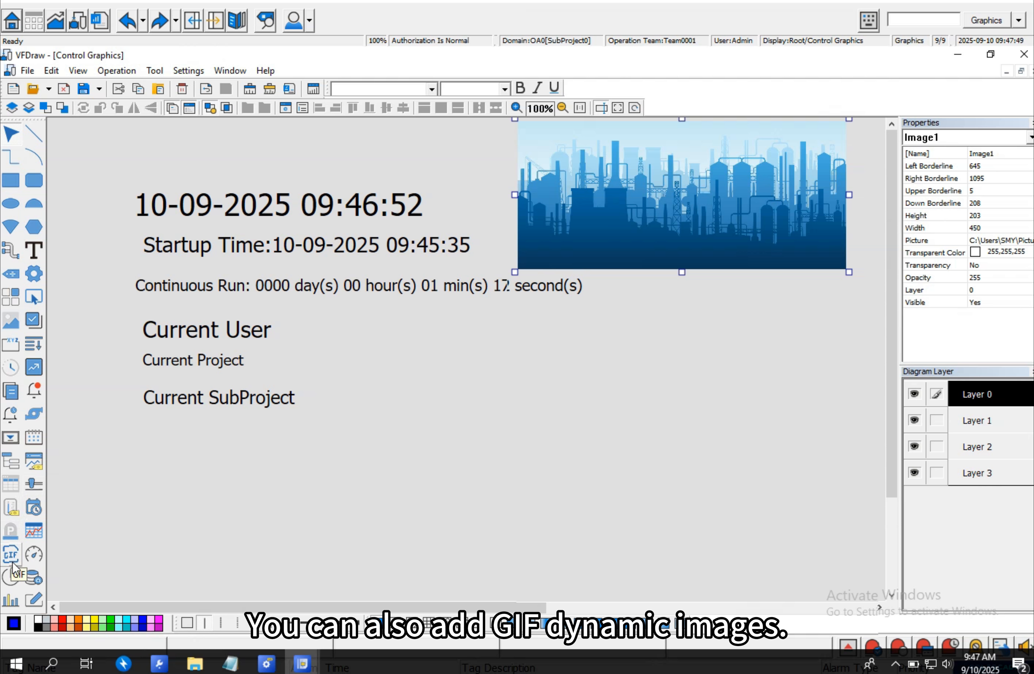
- Draw a GIF control about 489 by 197 pixels below the picture
left_click(13, 564)
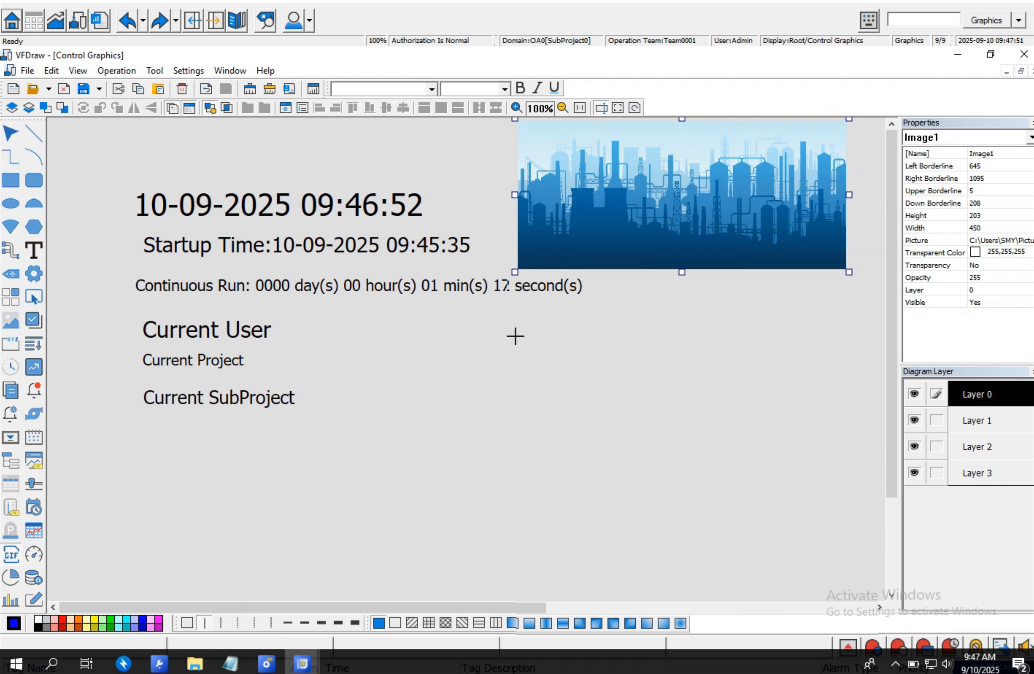
left_click_drag(508, 356, 866, 502)
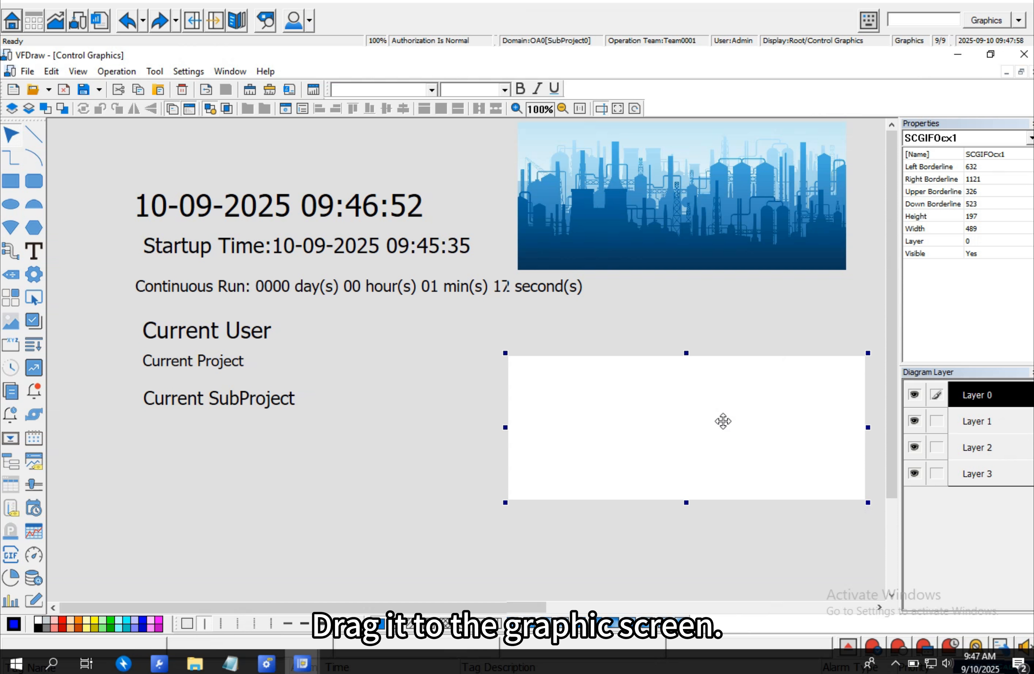
- Set the GIF control's path to the 63c5379e1e32d8c4dea06ad9bce4c87a GIF on the Desktop and apply it
double_click(704, 422)
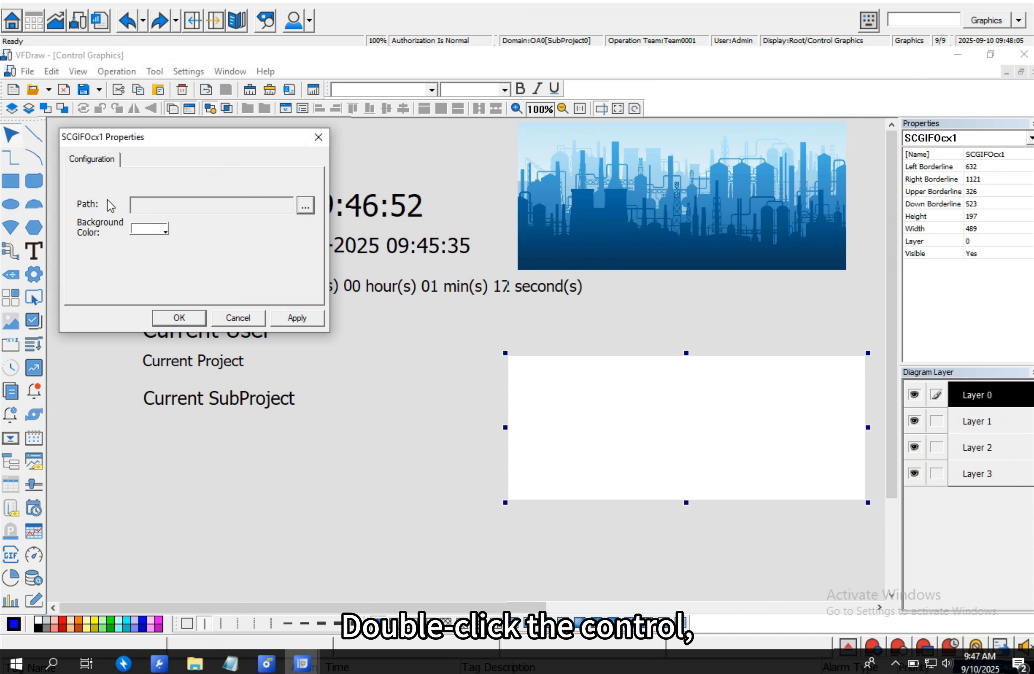
left_click(310, 201)
scroll(123, 394, "up", 2)
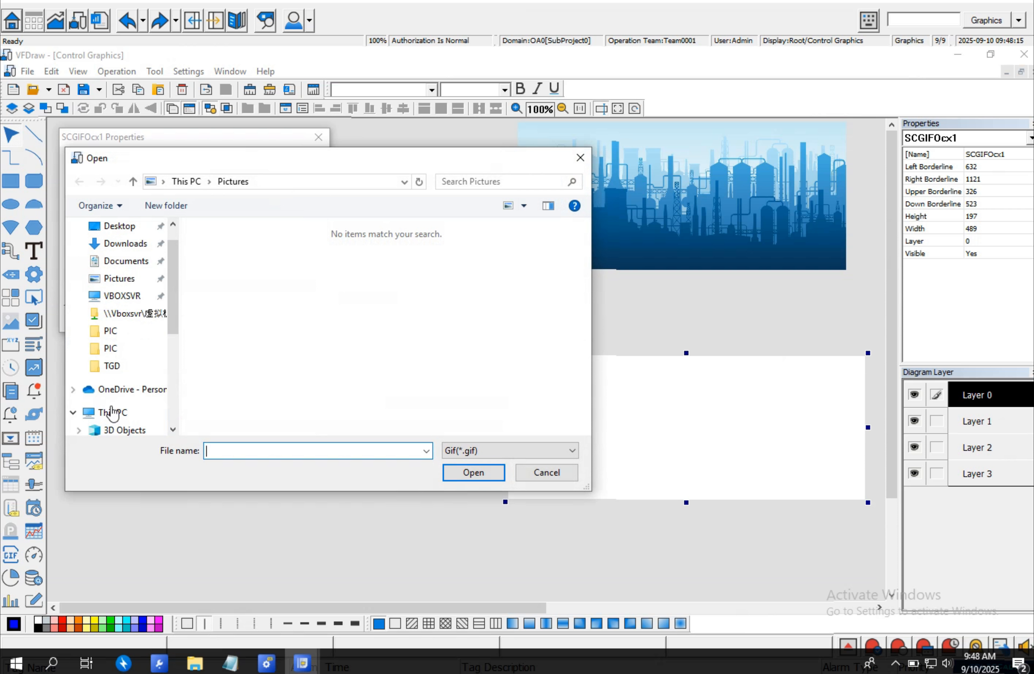
scroll(118, 394, "down", 2)
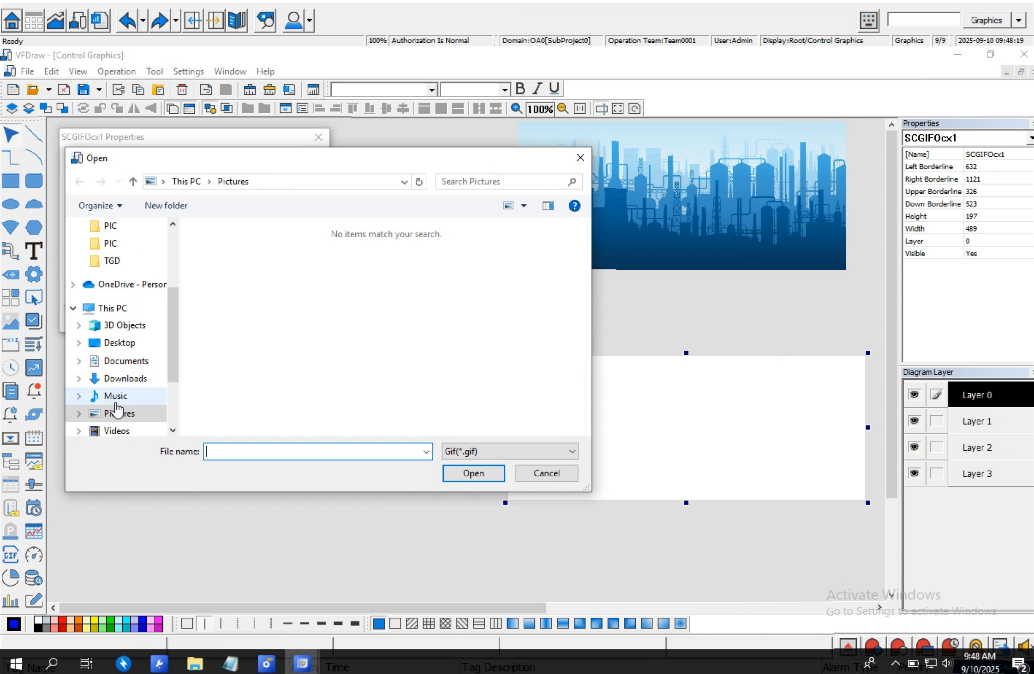
left_click(116, 415)
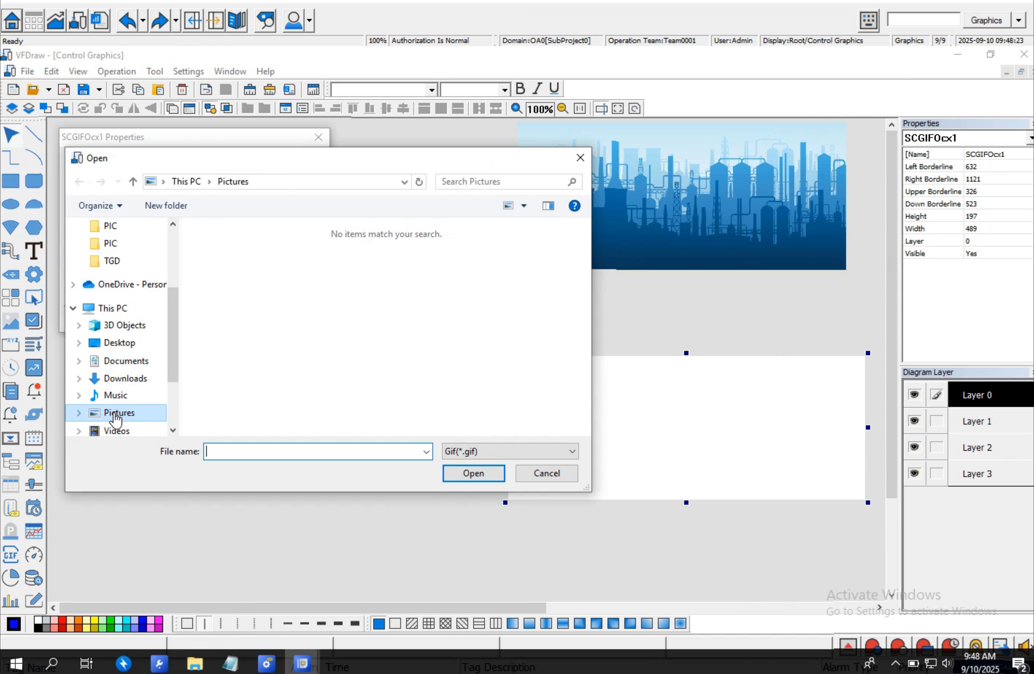
scroll(116, 394, "up", 3)
left_click(119, 255)
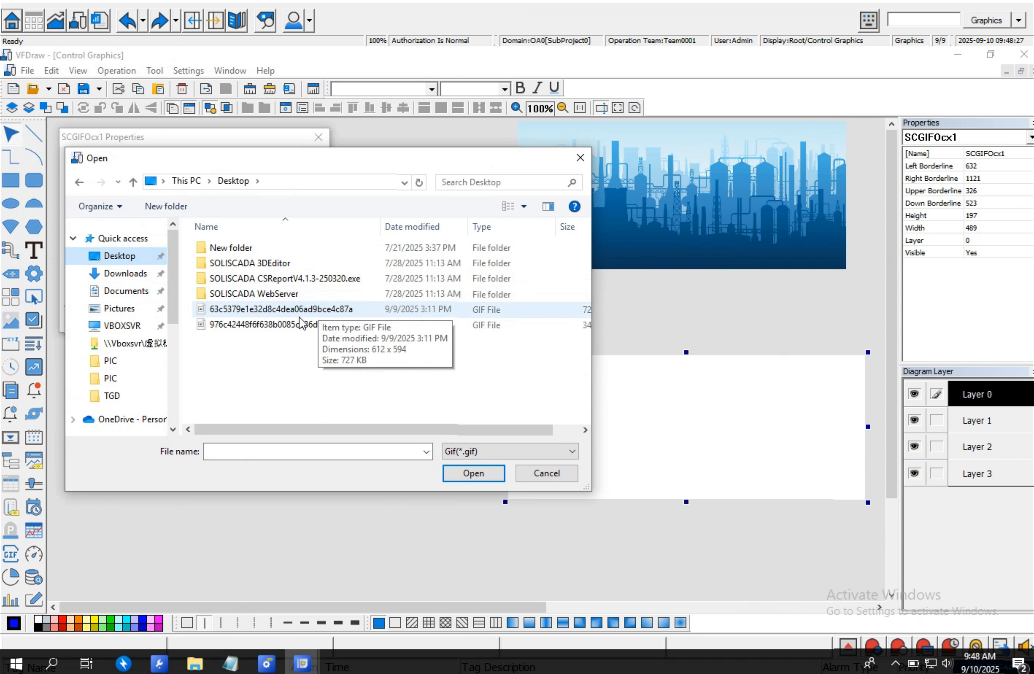
double_click(295, 309)
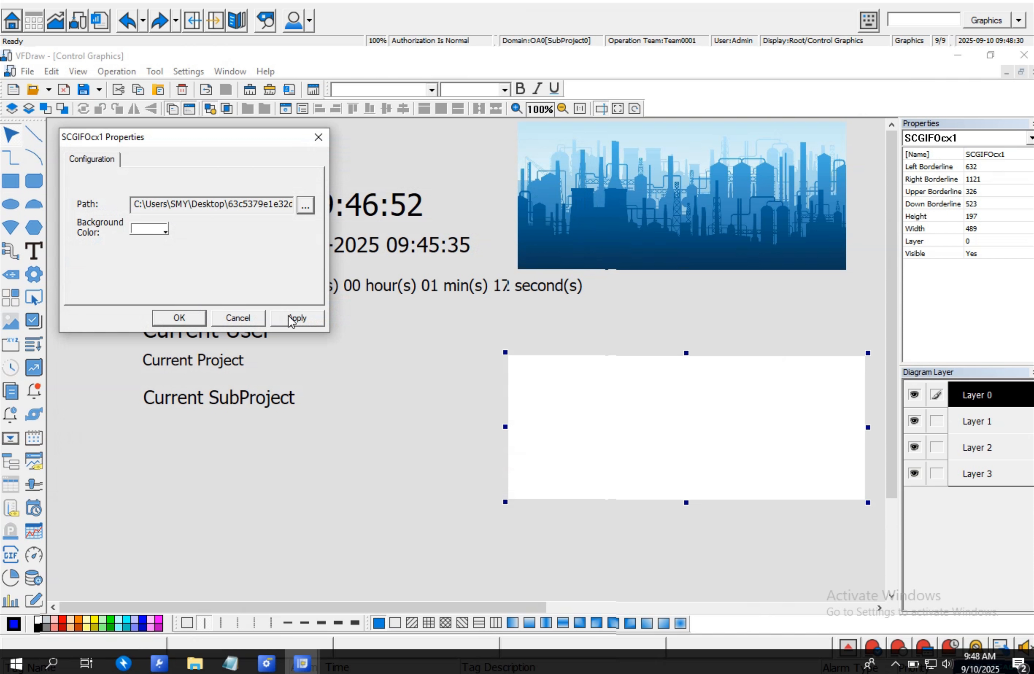
left_click(290, 320)
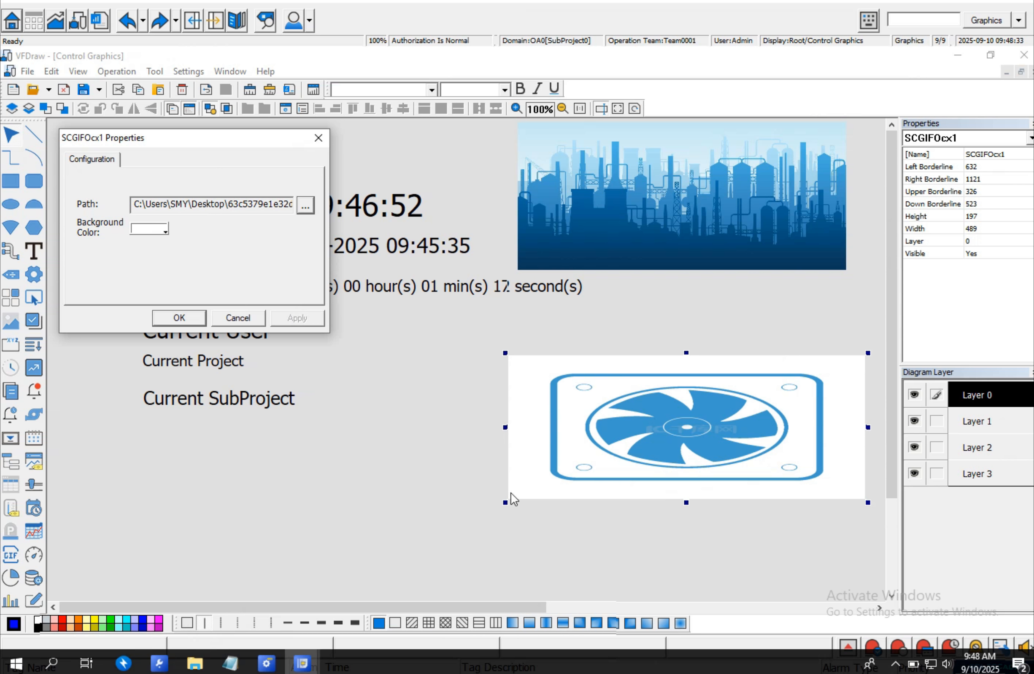
left_click(866, 501)
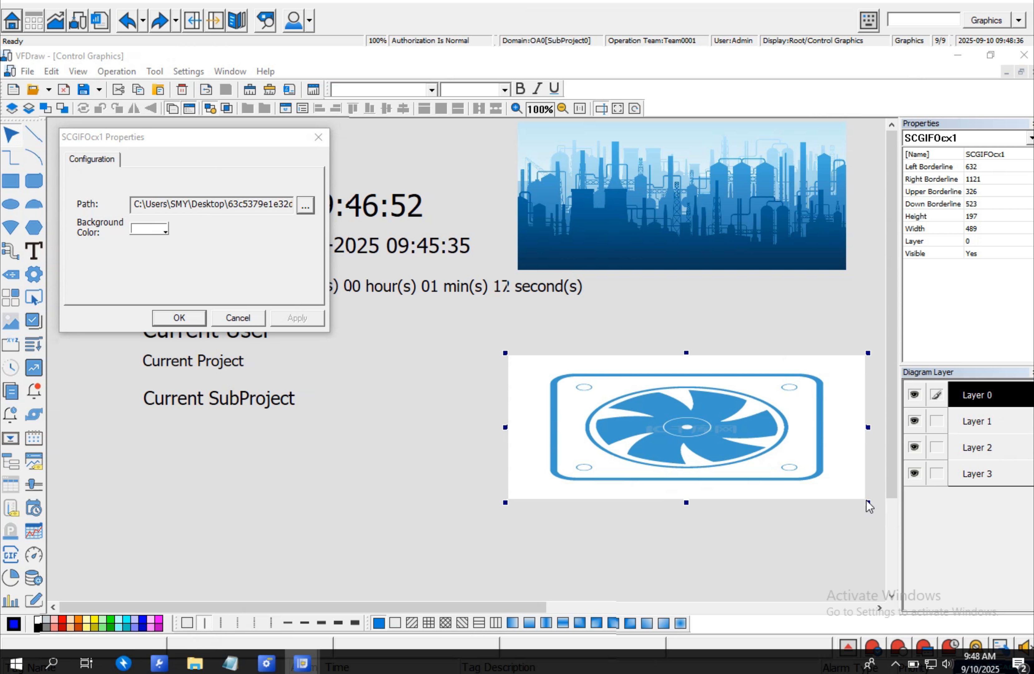
left_click(193, 318)
- Resize the GIF control to about 152 by 93 pixels and move it below the picture
left_click_drag(867, 502, 619, 431)
left_click_drag(583, 396, 635, 358)
- Set the first GIF control's background colour to the page's grey with the eyedropper, apply, and shift the GIF left
double_click(636, 358)
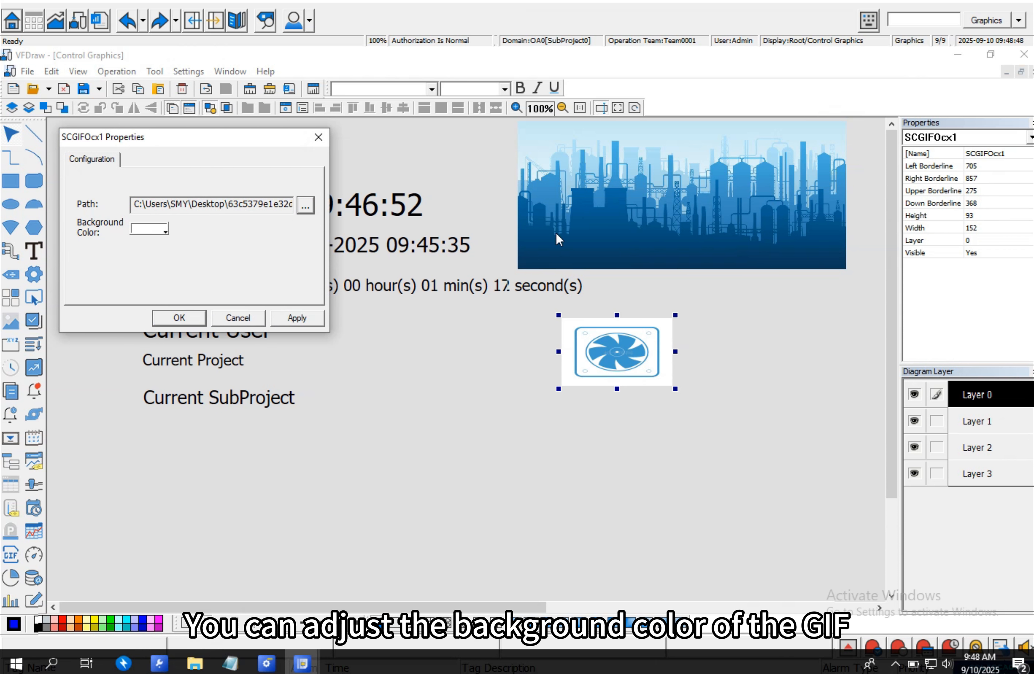
left_click(165, 230)
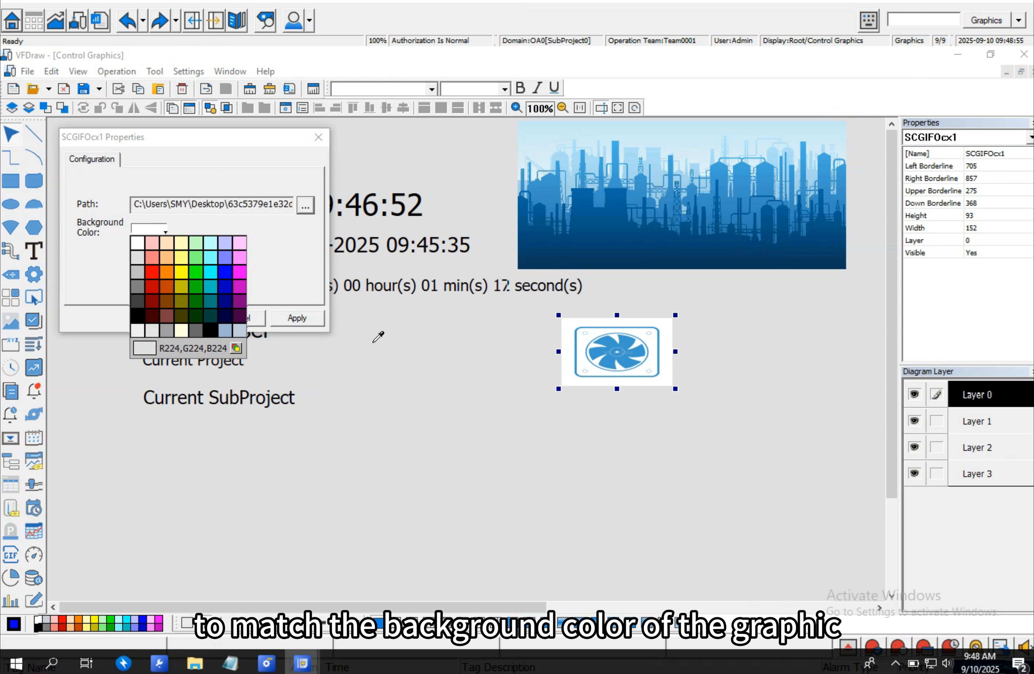
left_click(430, 350)
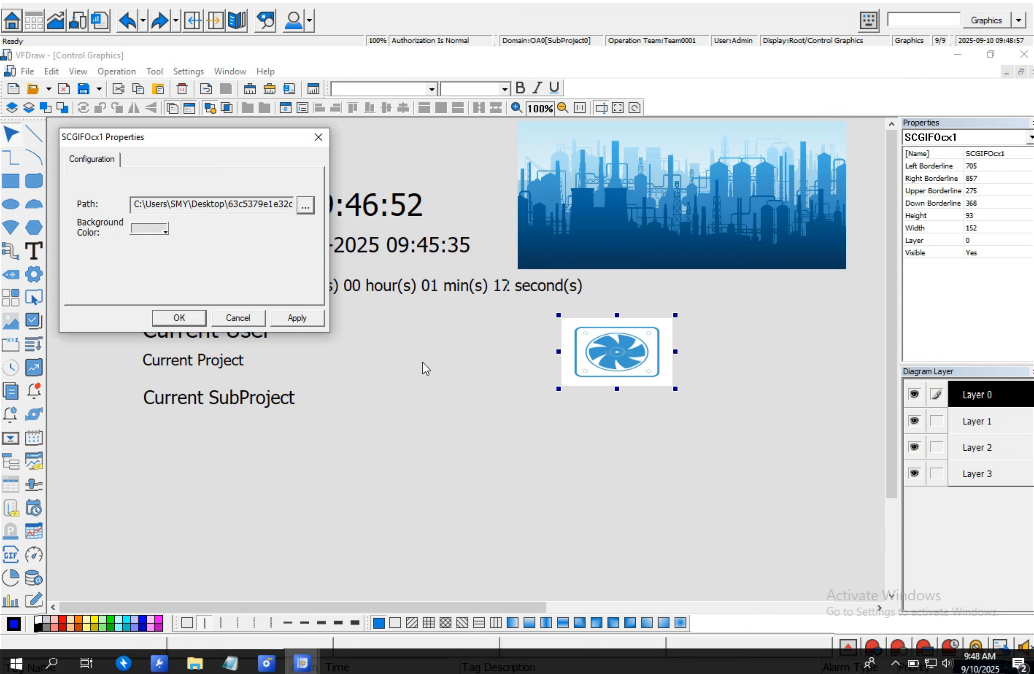
left_click(299, 320)
left_click(201, 324)
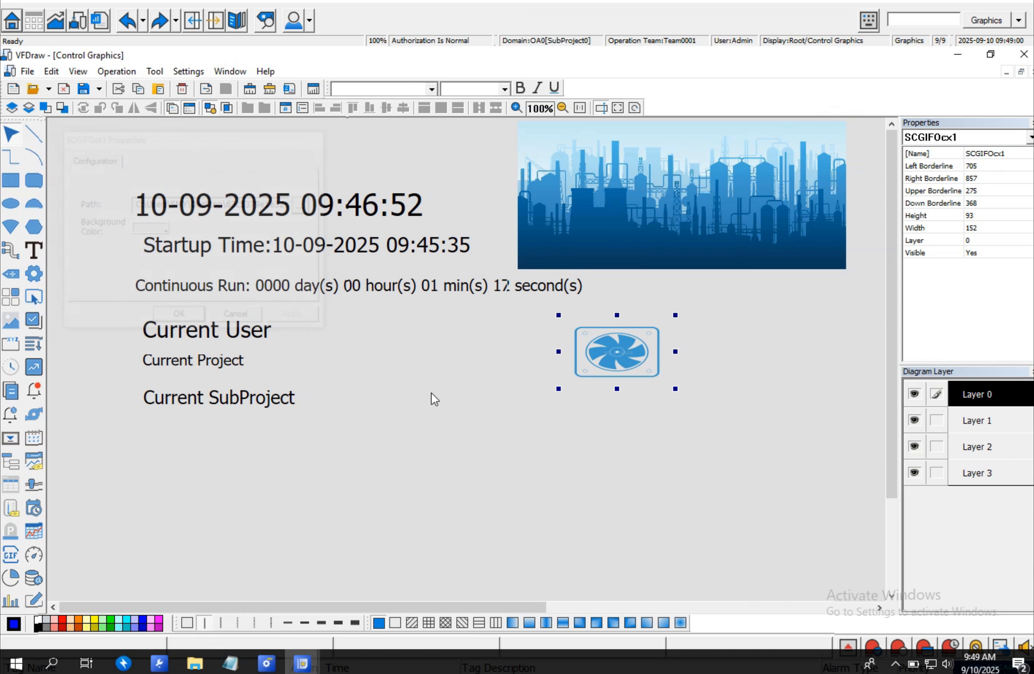
left_click_drag(597, 368, 547, 365)
- Draw a second GIF control about 178 by 88 pixels to the right and load the 976c42448f6f GIF from the Desktop
left_click(11, 555)
left_click_drag(683, 310, 814, 375)
double_click(762, 359)
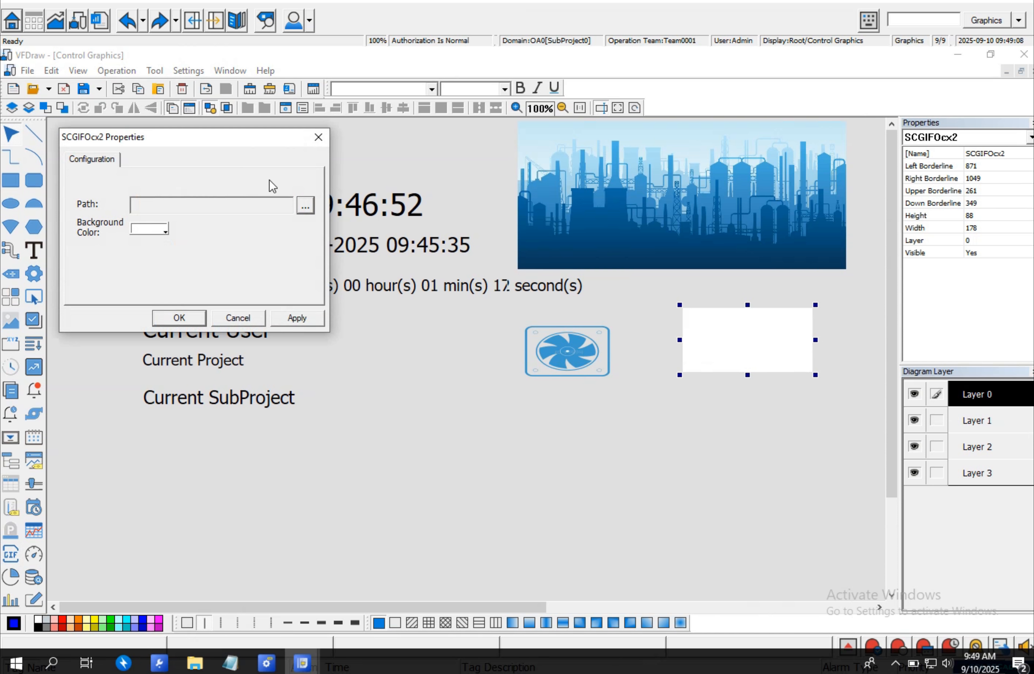
left_click(302, 205)
left_click(244, 327)
double_click(244, 326)
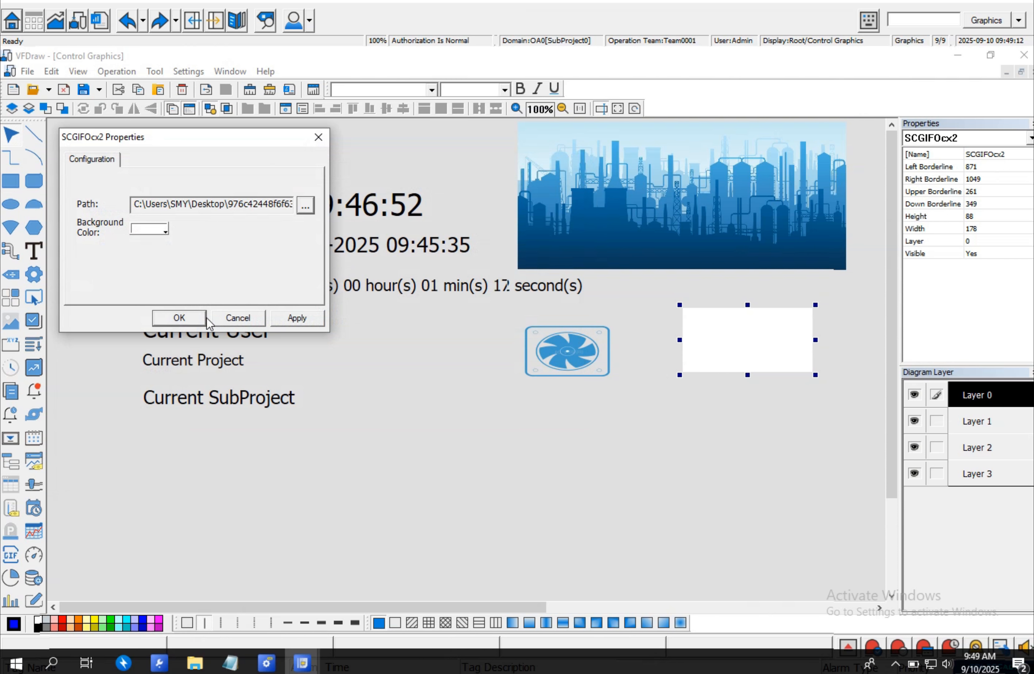
left_click(299, 321)
- Set the second GIF control's background colour to match the page and confirm the properties
left_click(161, 228)
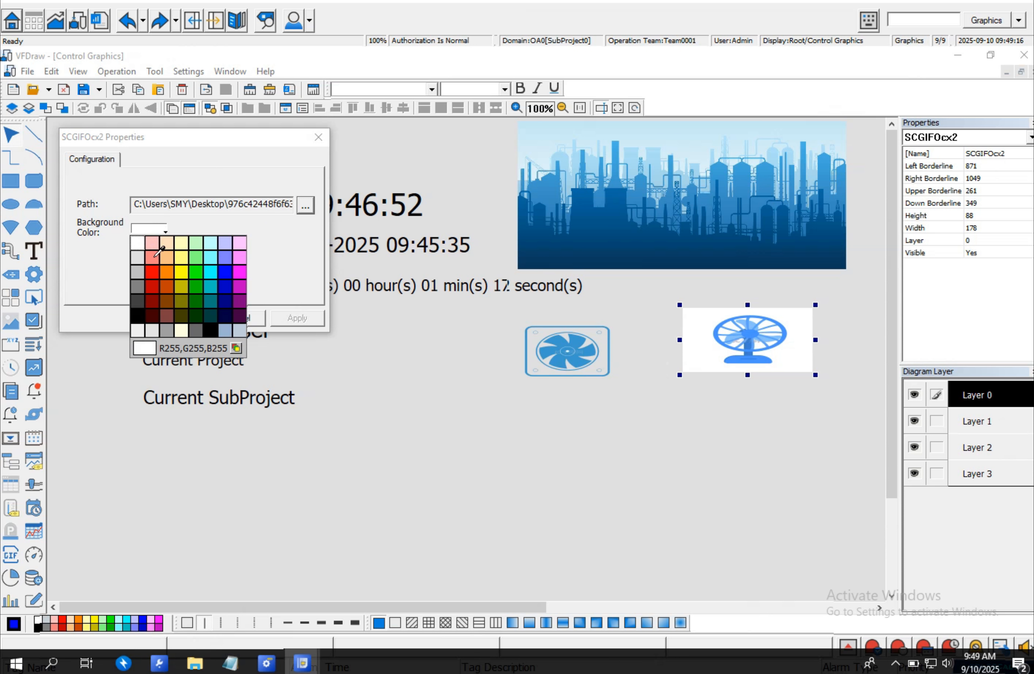
left_click(144, 348)
left_click(297, 318)
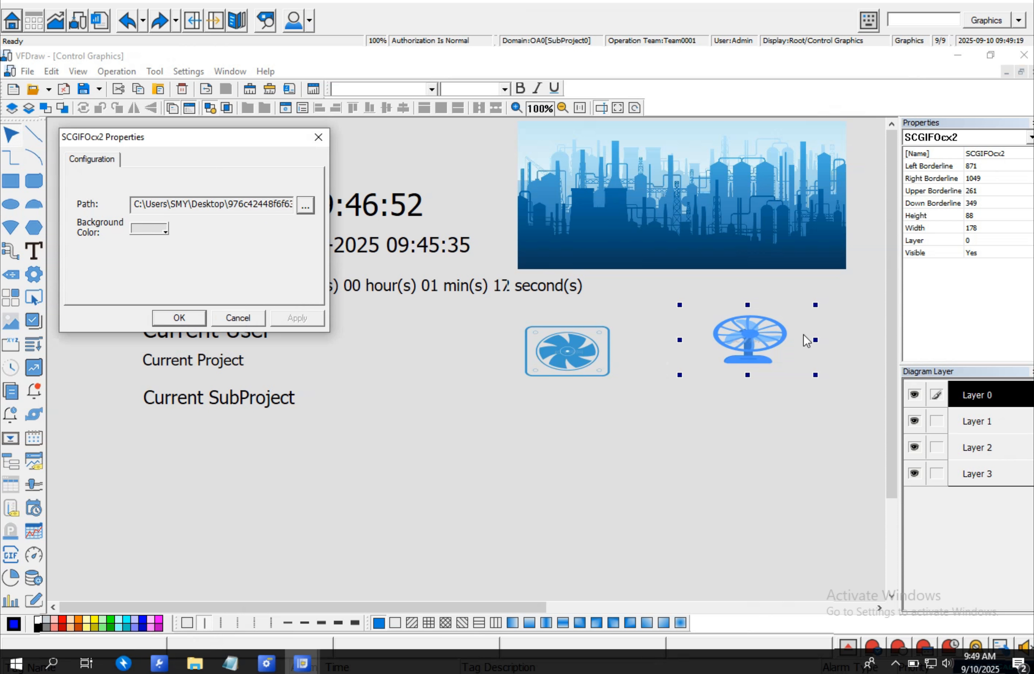
left_click(180, 318)
- Resize the second GIF to about 136 by 94 pixels and the first to about 129 by 76, placing them side by side
left_click_drag(815, 375, 759, 364)
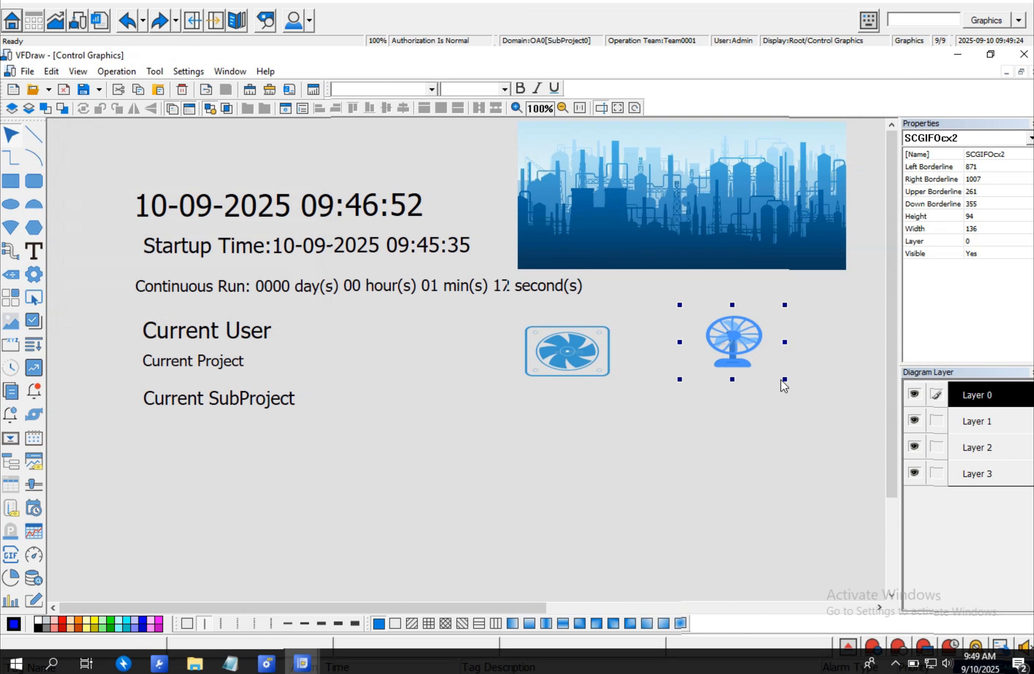
left_click_drag(720, 329, 719, 346)
left_click(575, 354)
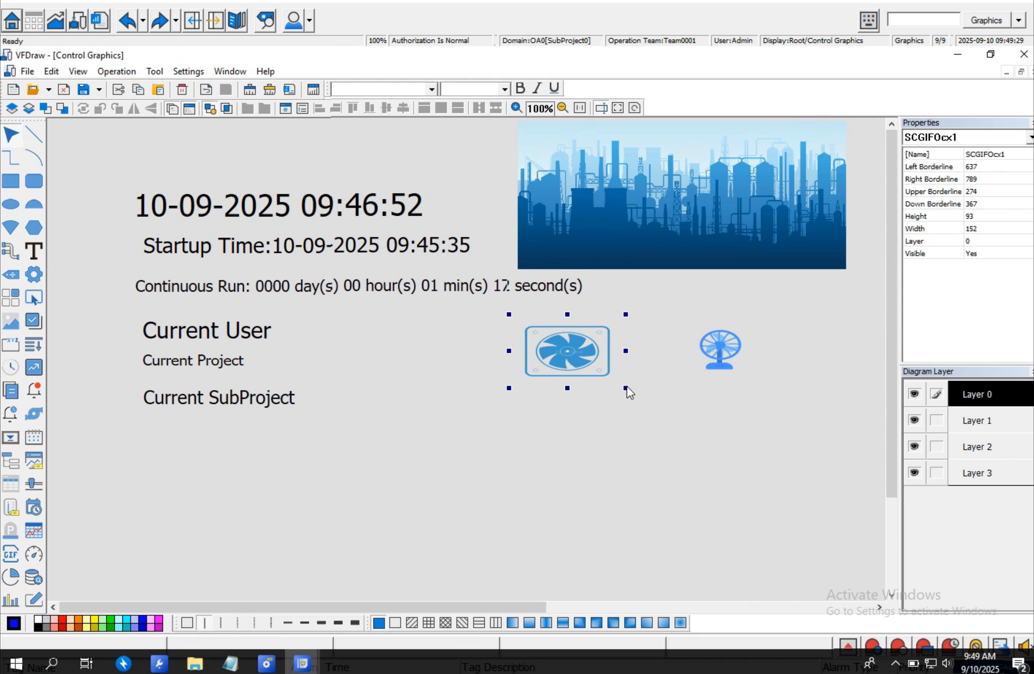
left_click_drag(625, 387, 638, 352)
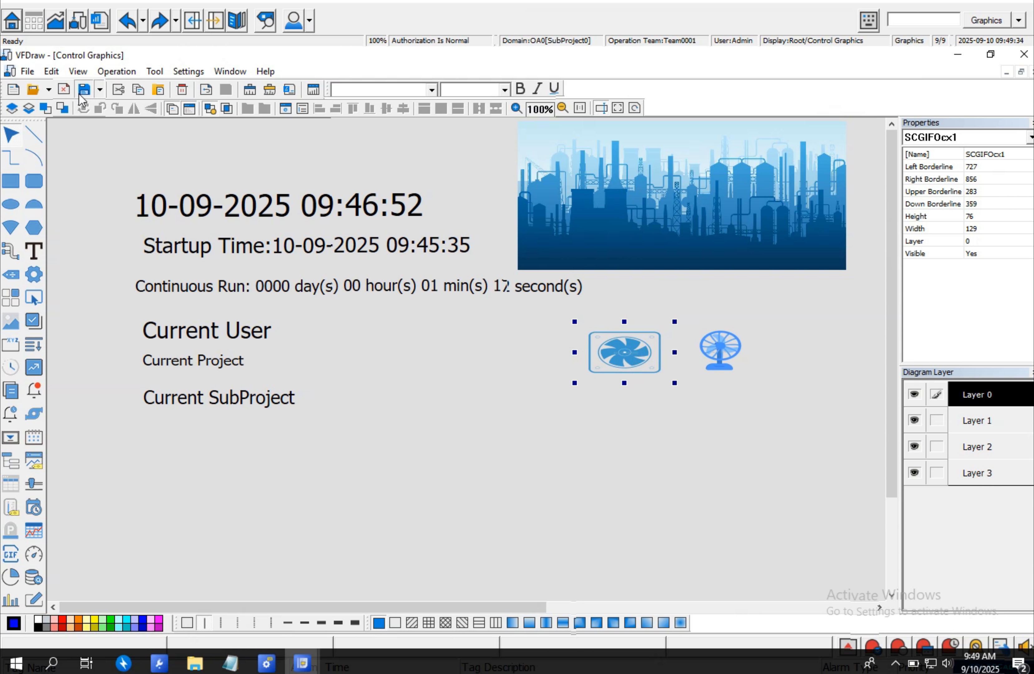
- Close the editor, publish the configuration online to the server, and refresh the current page in the runtime
left_click(1024, 53)
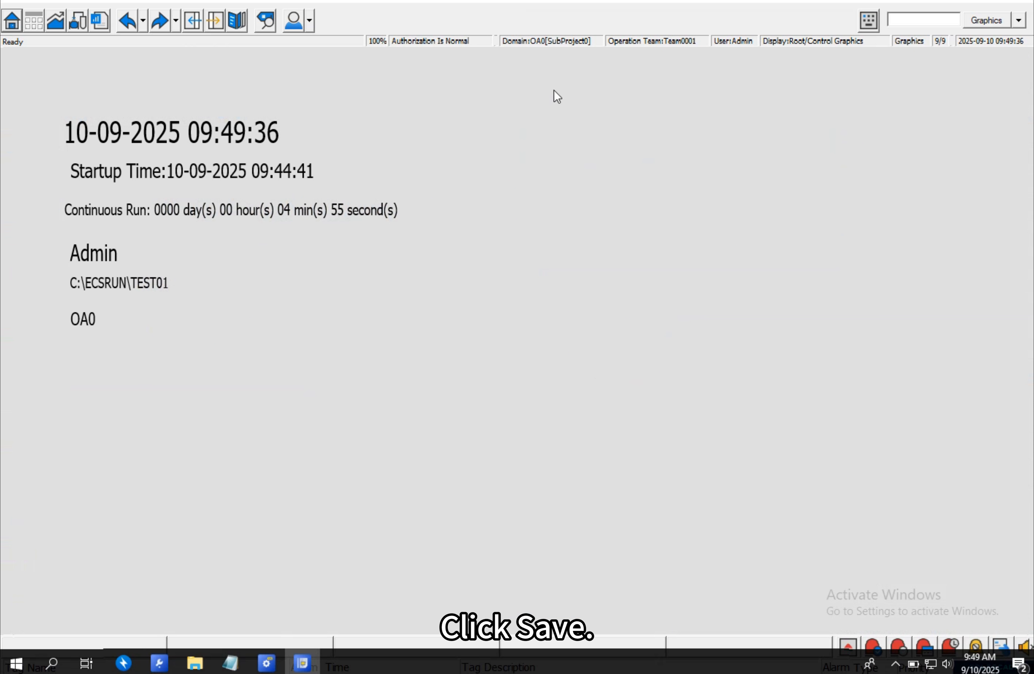
left_click(266, 663)
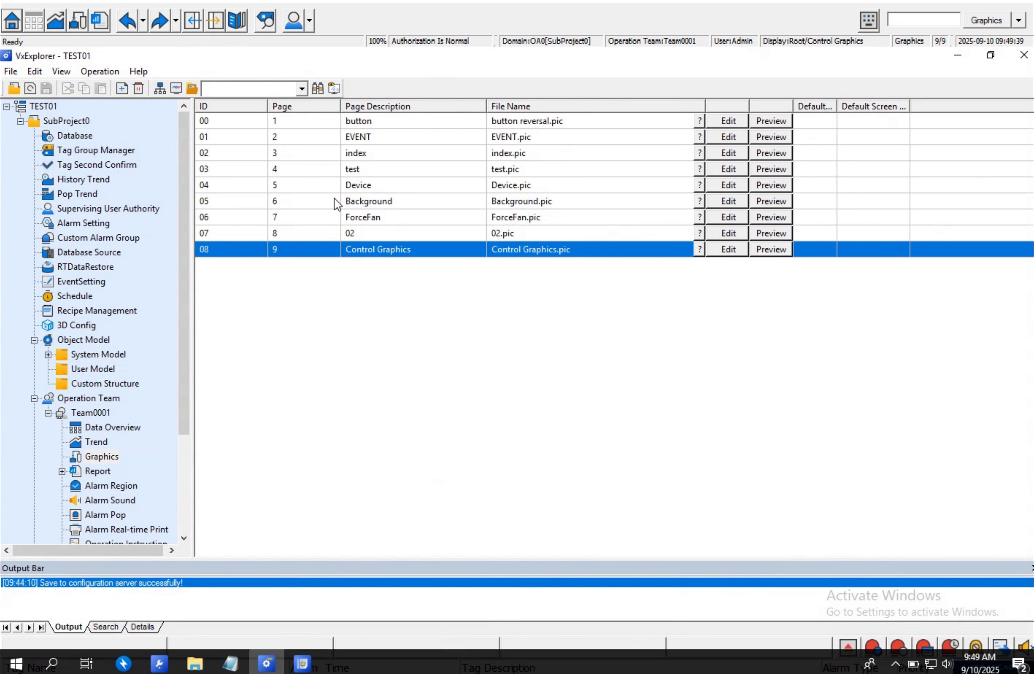
left_click(161, 89)
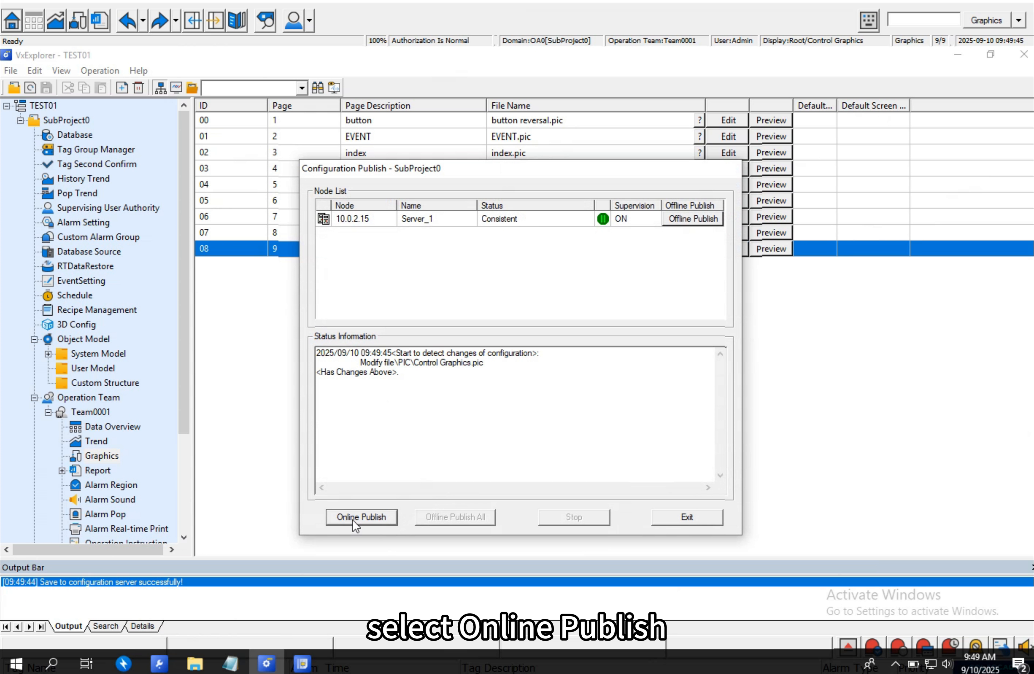
left_click(352, 519)
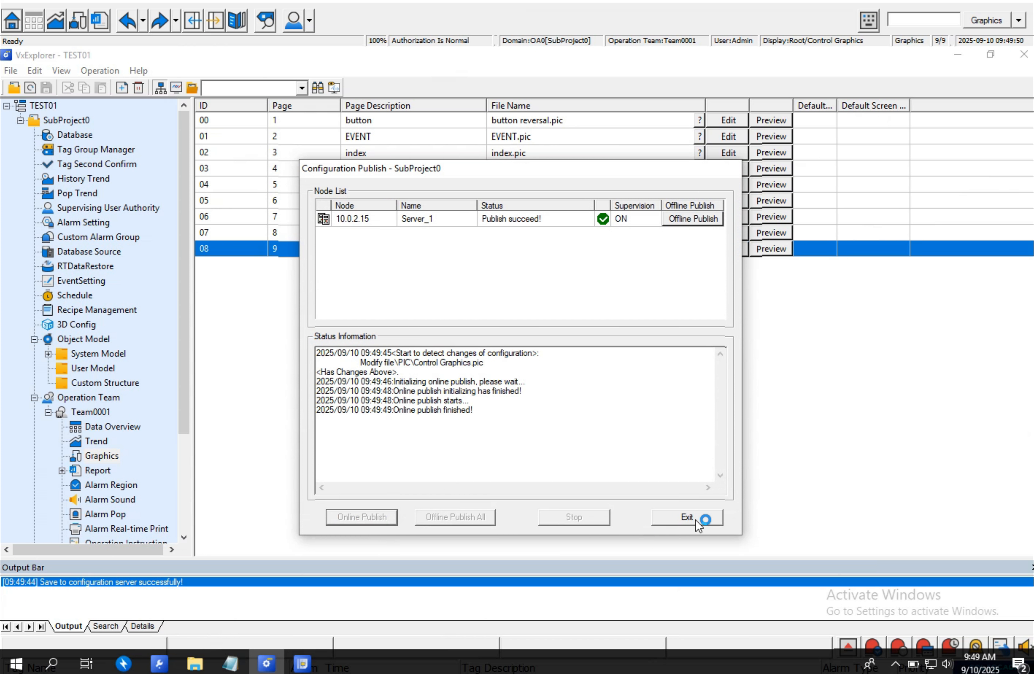
left_click(695, 520)
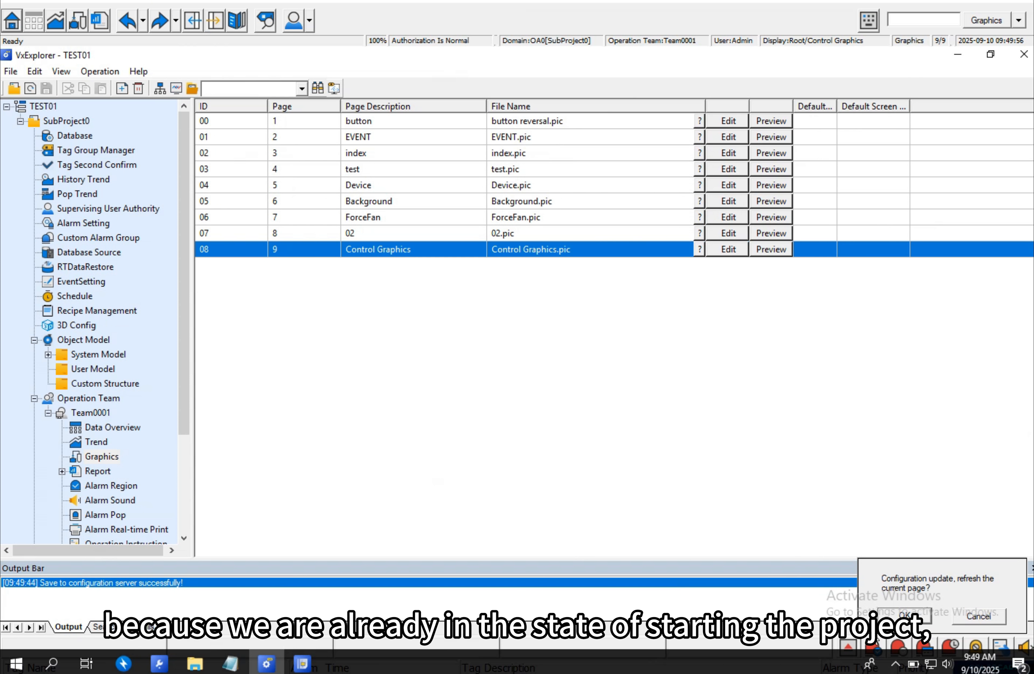
left_click(306, 662)
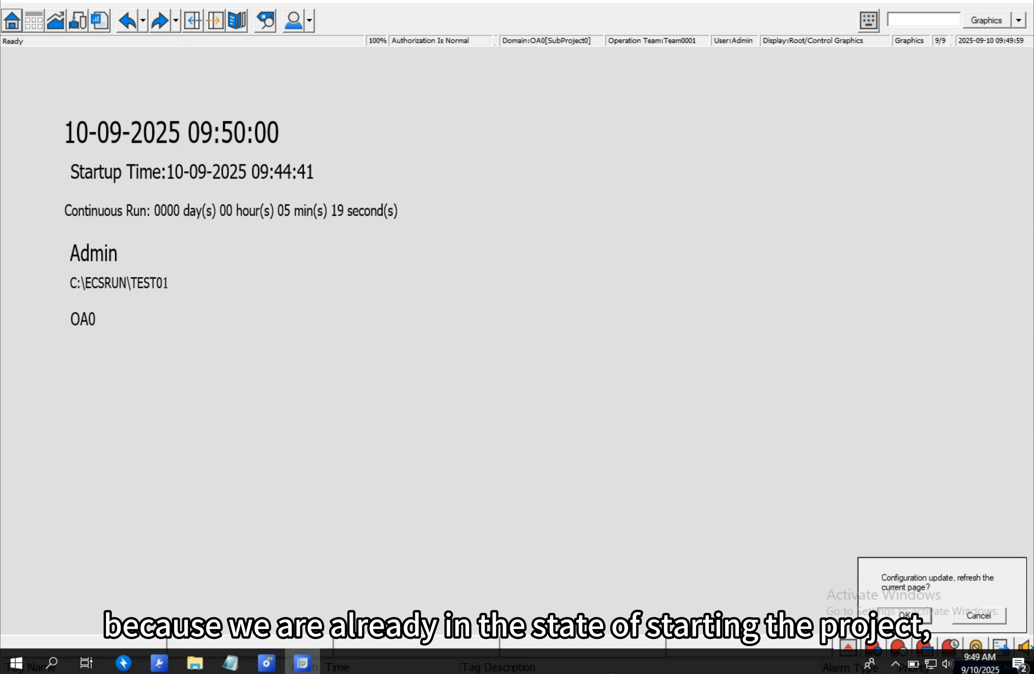
left_click(908, 619)
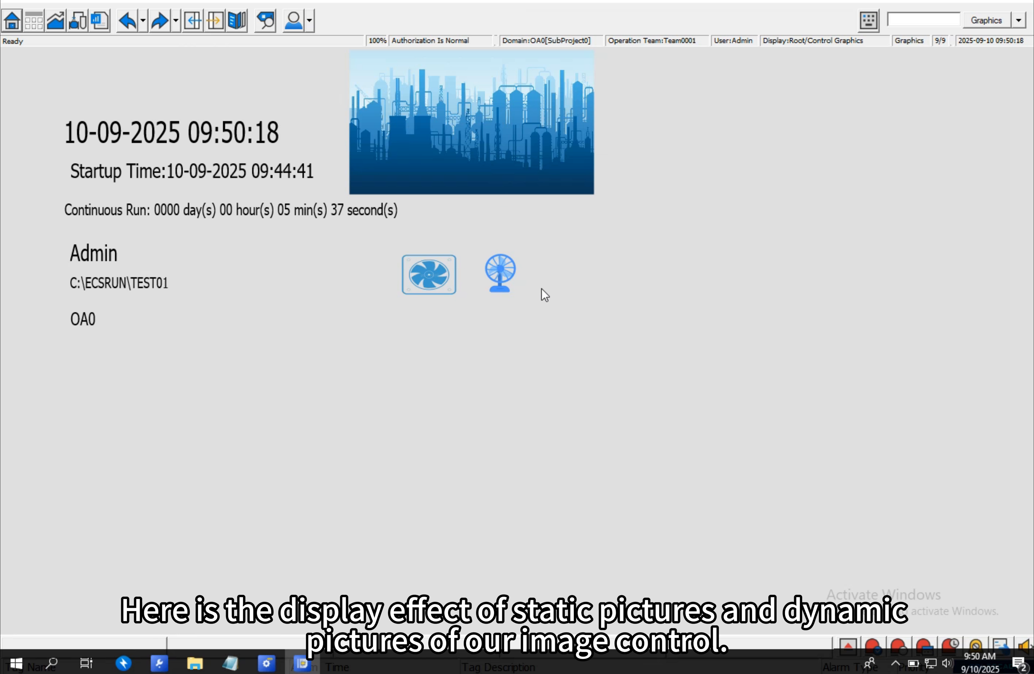
- Reopen the Control Graphics page in the graphics editor
mouse_move(300, 666)
left_click(266, 664)
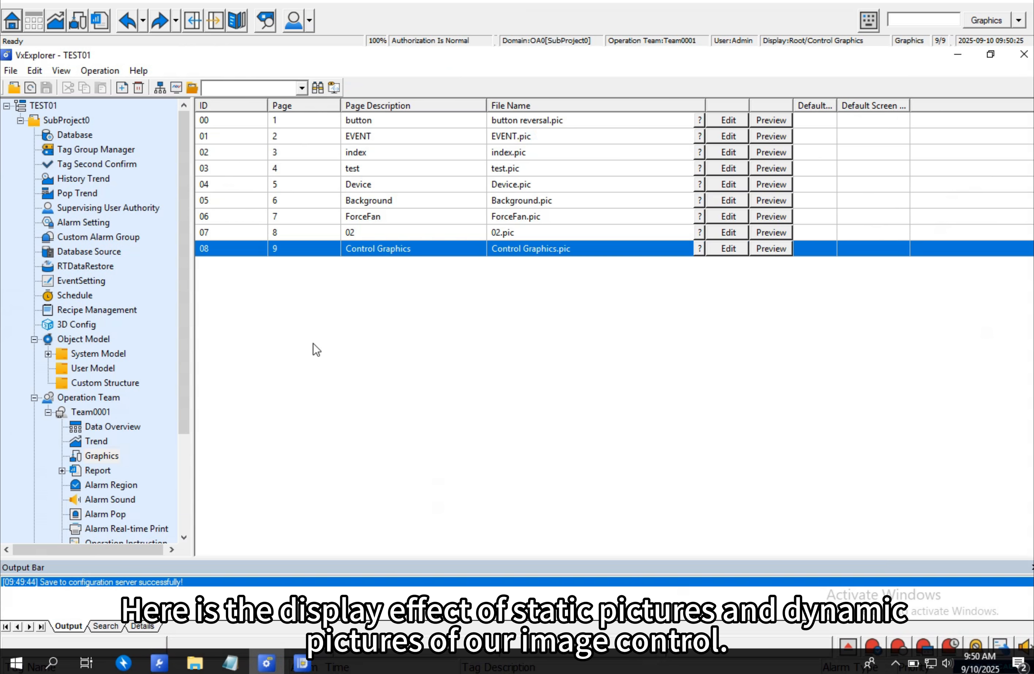
left_click(732, 250)
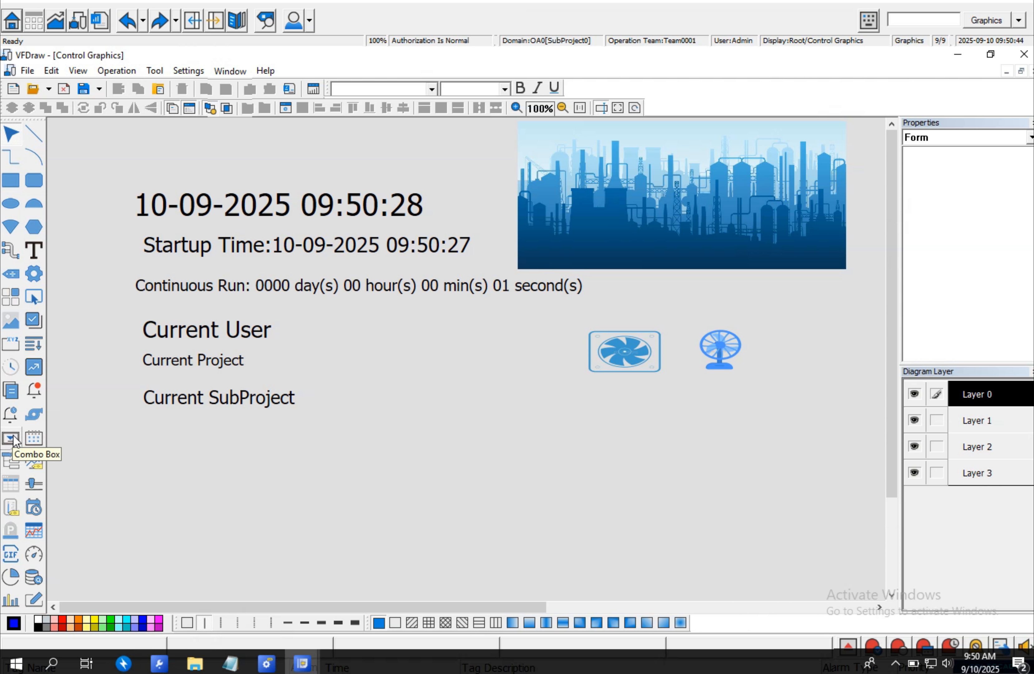
- Draw a check box about 197 by 94 pixels and a radio box about 200 by 85 pixels below it
left_click(12, 438)
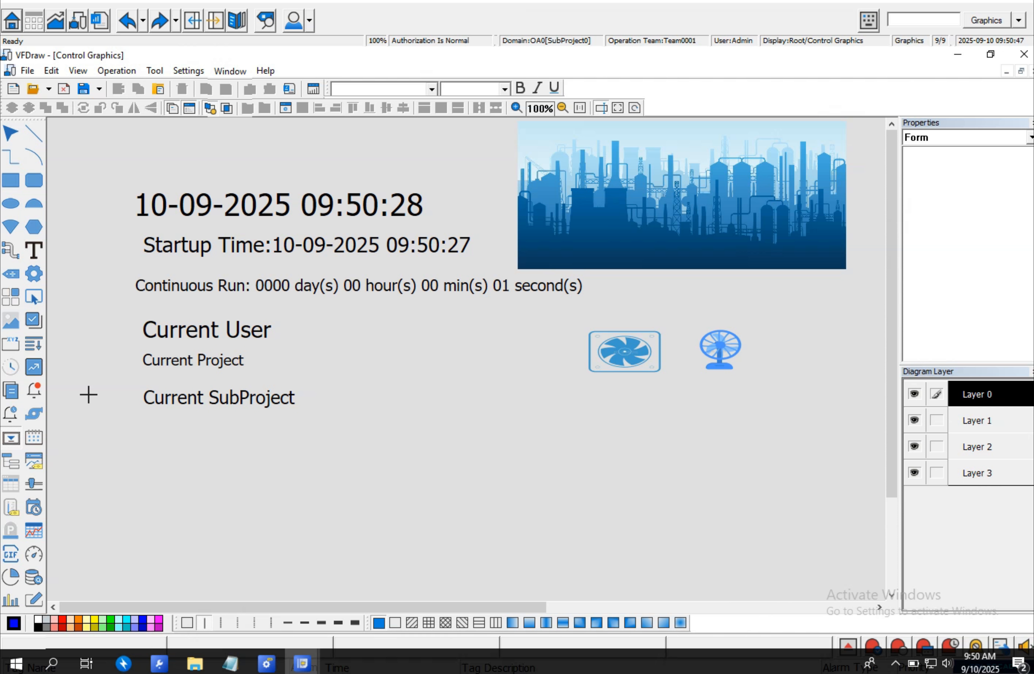
left_click_drag(341, 358, 491, 433)
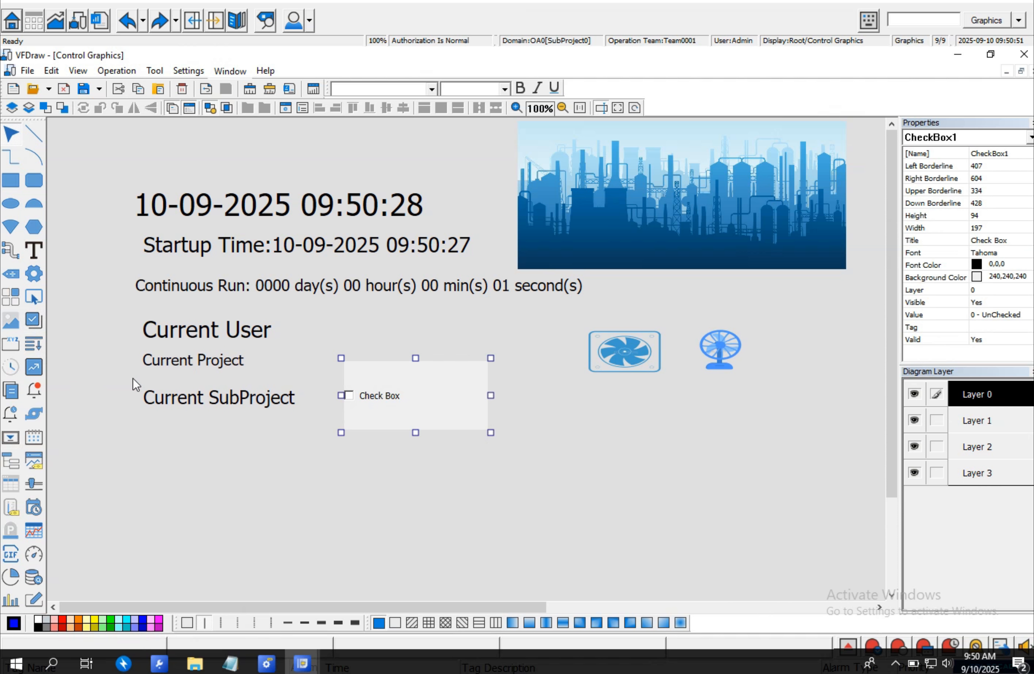
left_click(11, 345)
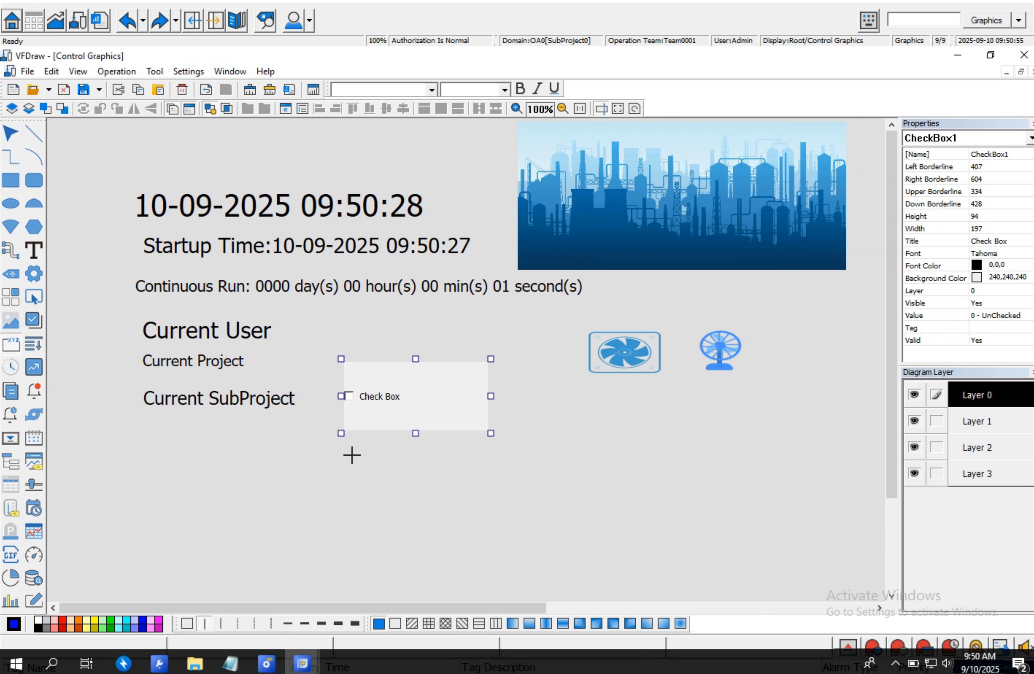
left_click_drag(350, 452, 492, 513)
- Bind the check box to tag A1, title it A1 Check Box, and resize it to about 204 by 71 pixels
double_click(446, 391)
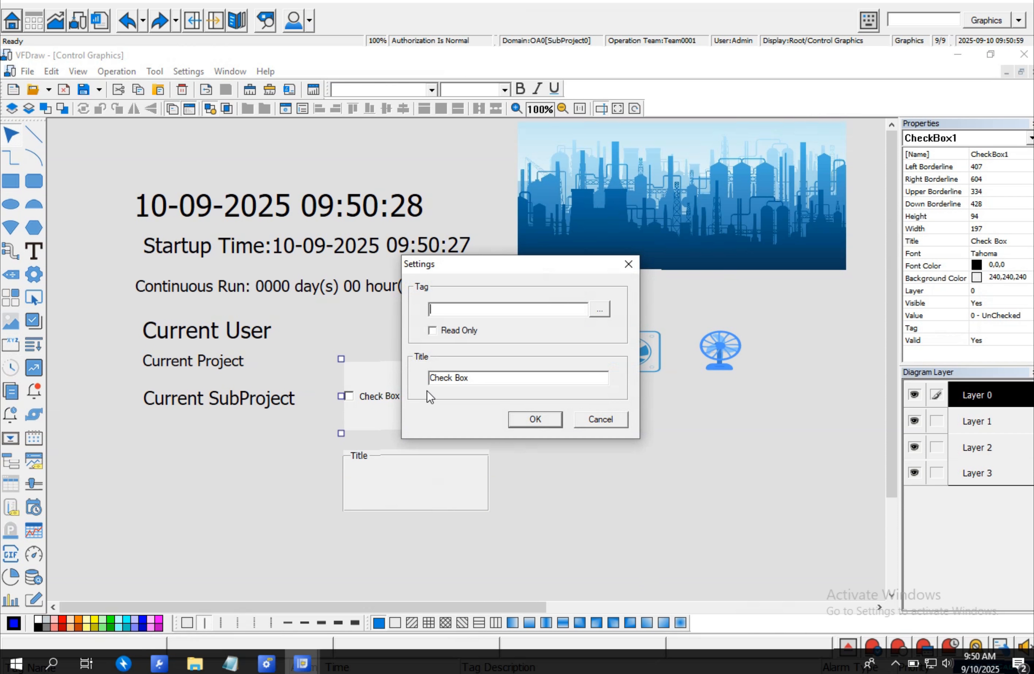
left_click(599, 310)
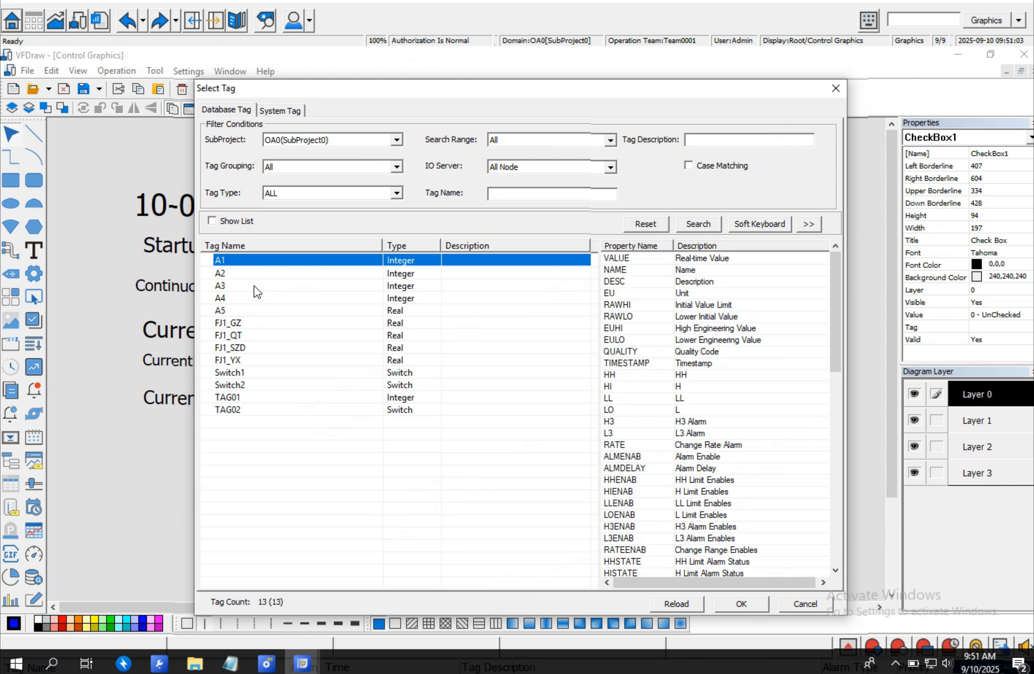
double_click(253, 262)
left_click(430, 379)
type("A1 Check Box")
left_click(536, 419)
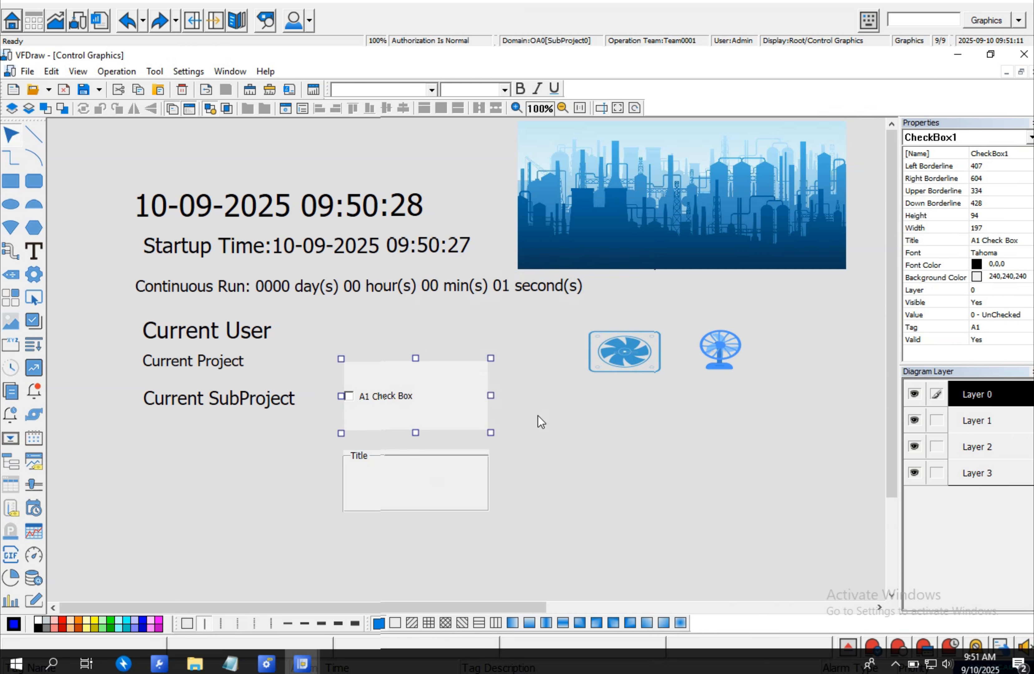
left_click_drag(491, 433, 495, 416)
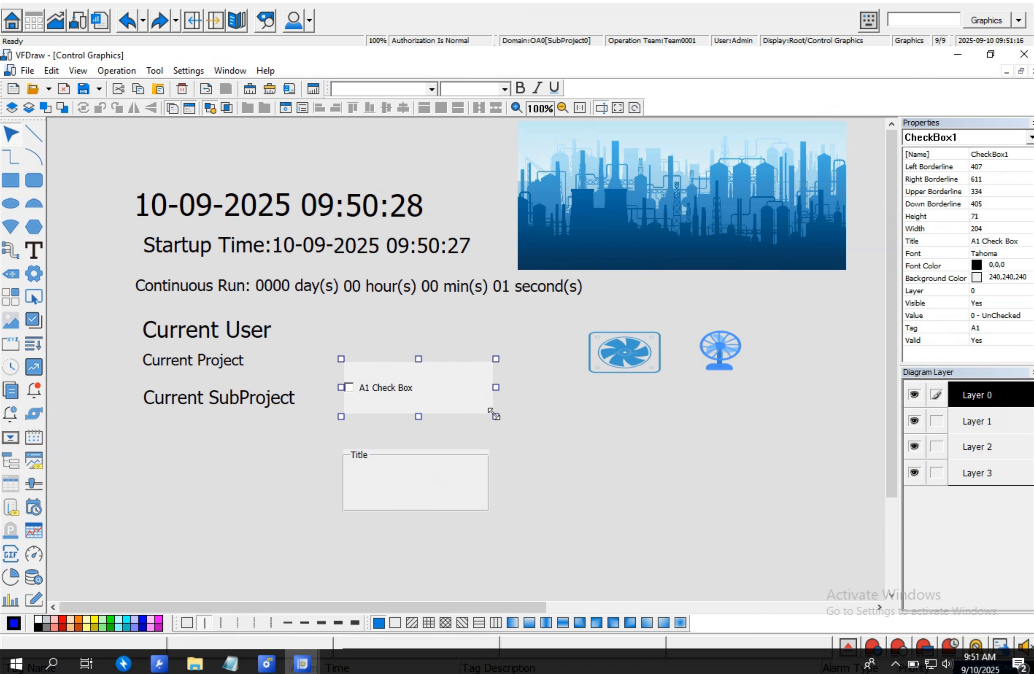
- Bind the radio box to database tag A1
double_click(413, 494)
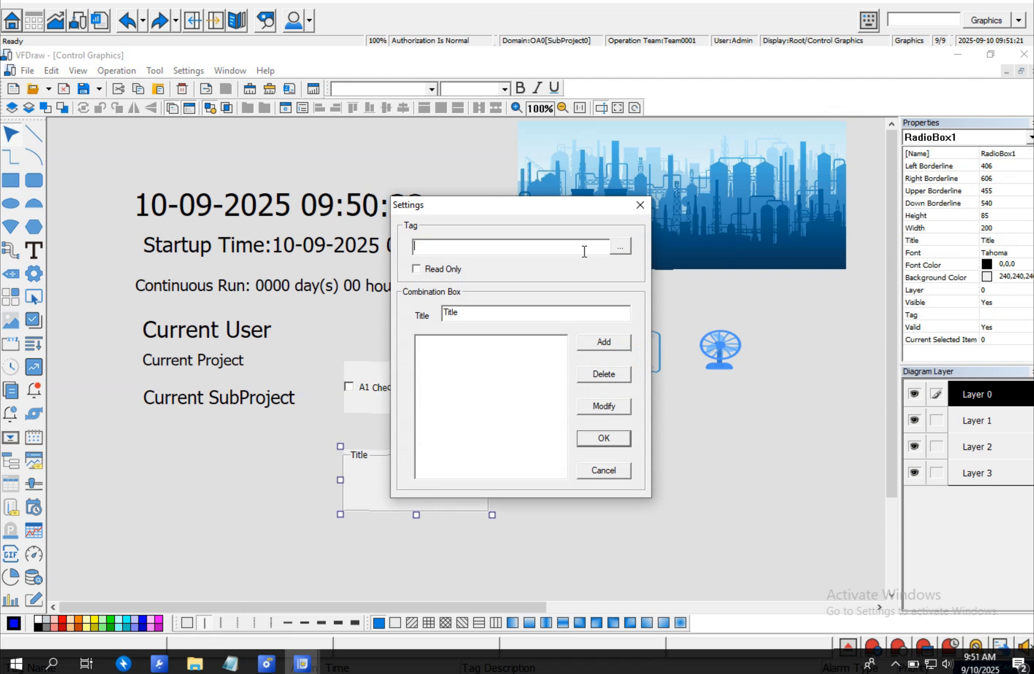
left_click(613, 249)
double_click(244, 263)
- Add radio box options 0, 1, 2 and 3 and confirm the settings
left_click(589, 343)
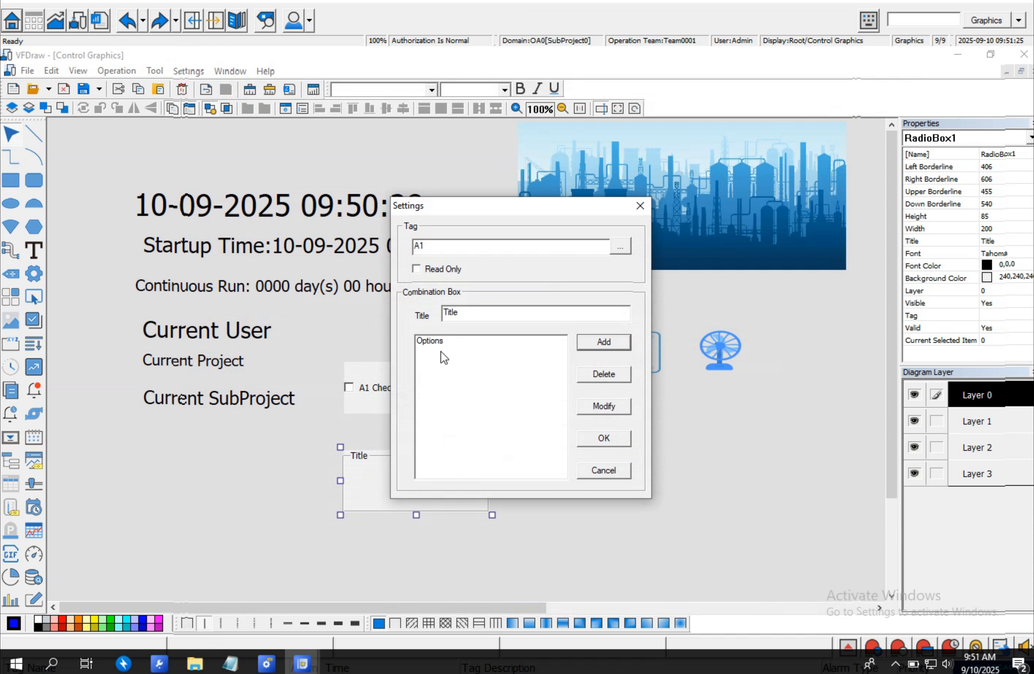
left_click(446, 350)
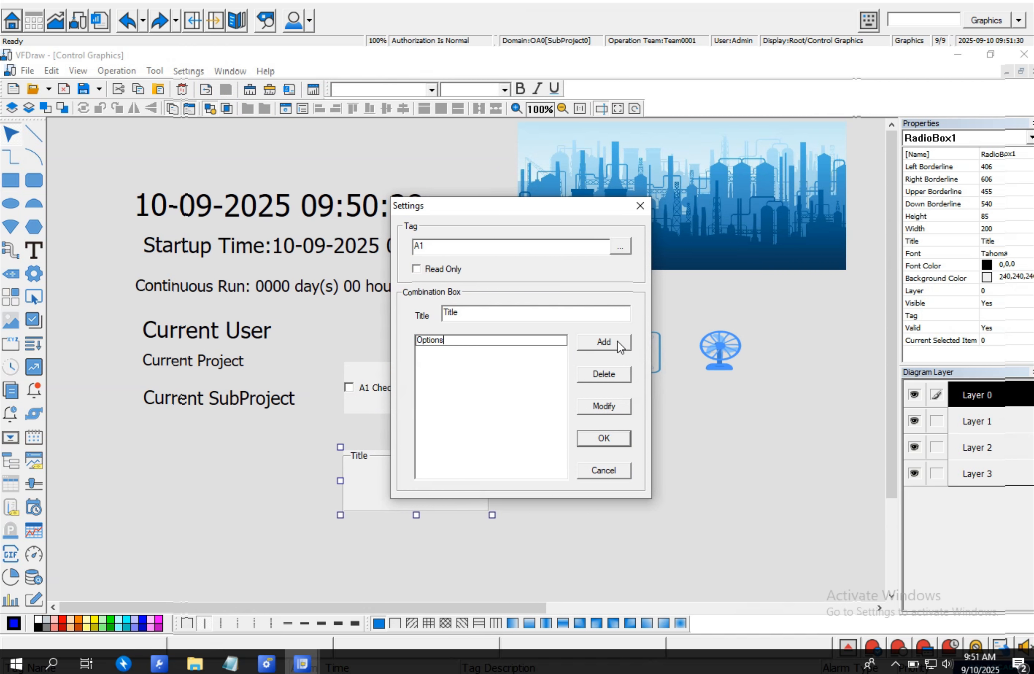
key("BackSpace")
key("BackSpace")
key("BackSpace")
key("BackSpace")
type("0")
left_click(495, 425)
left_click(606, 345)
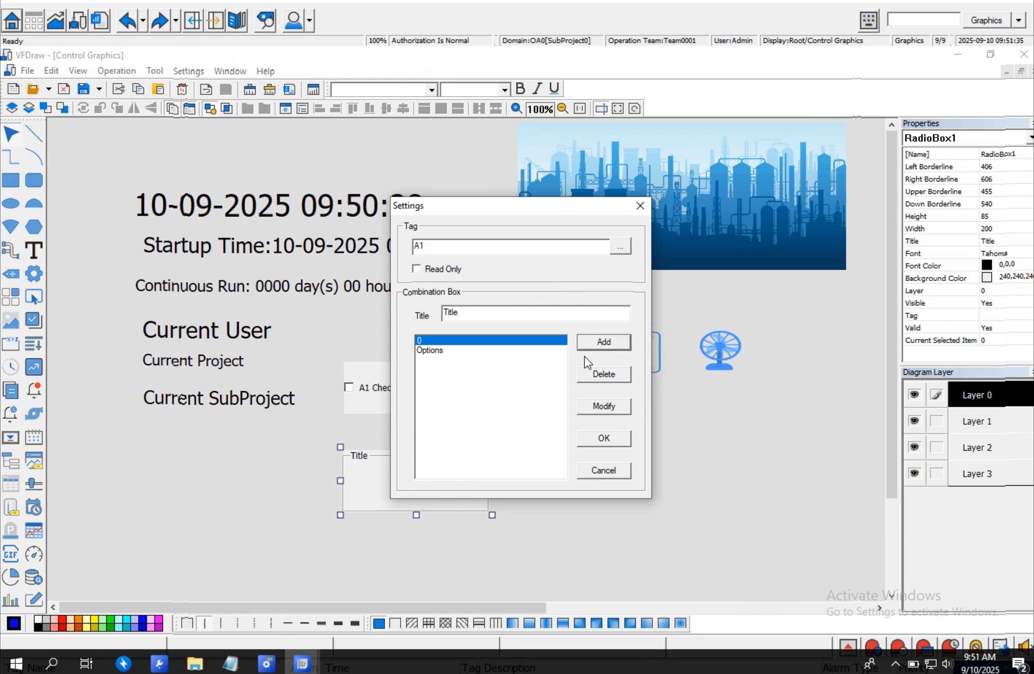
left_click(466, 354)
type("1")
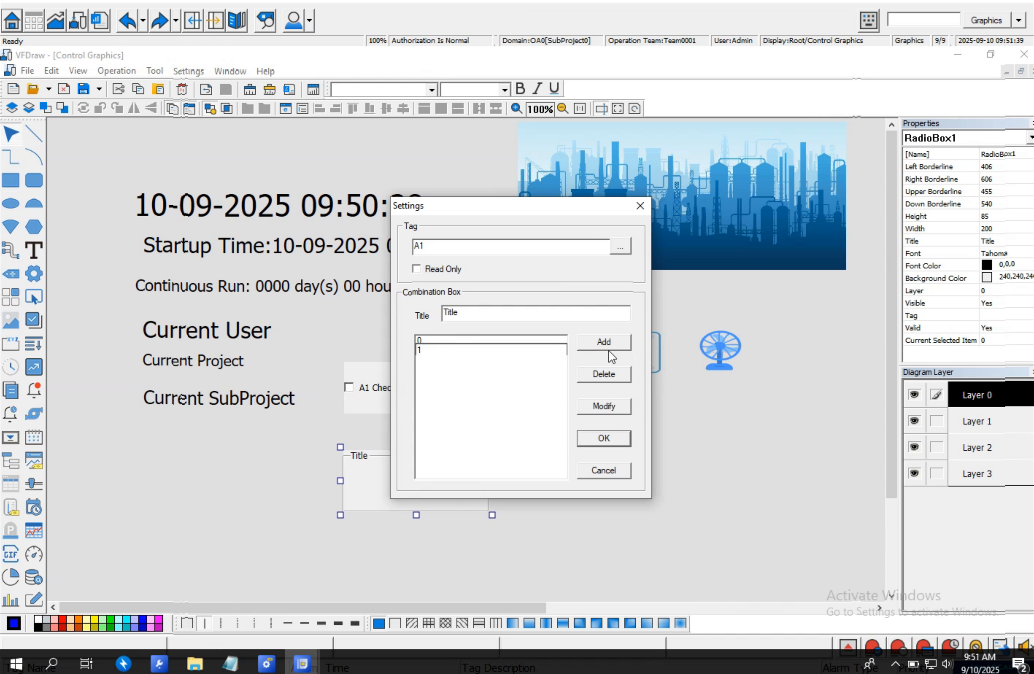
key("Return")
left_click(604, 344)
left_click(445, 359)
type("2")
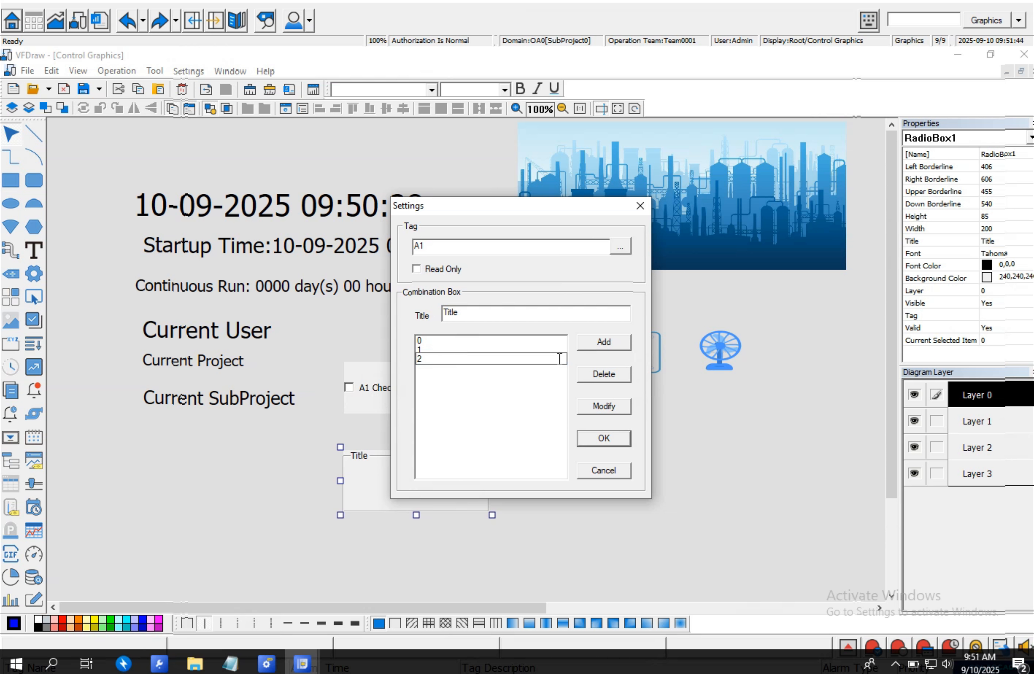
key("Return")
left_click(595, 342)
left_click(429, 369)
left_click(428, 369)
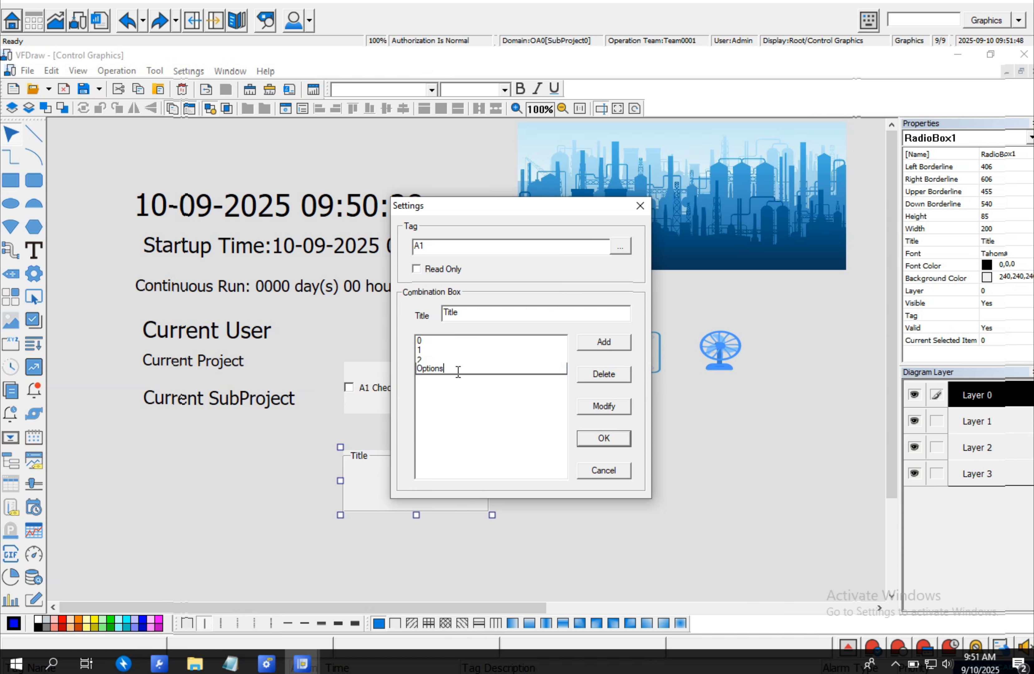
type("3")
left_click(600, 438)
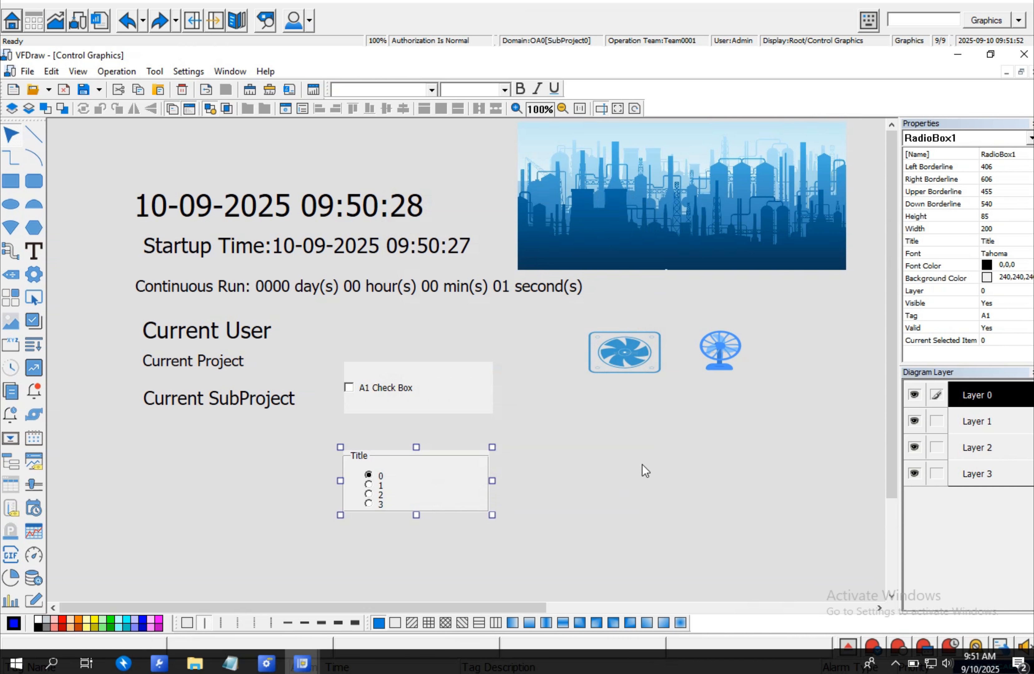
- Retitle the radio box to A1 Title and confirm the settings
double_click(376, 455)
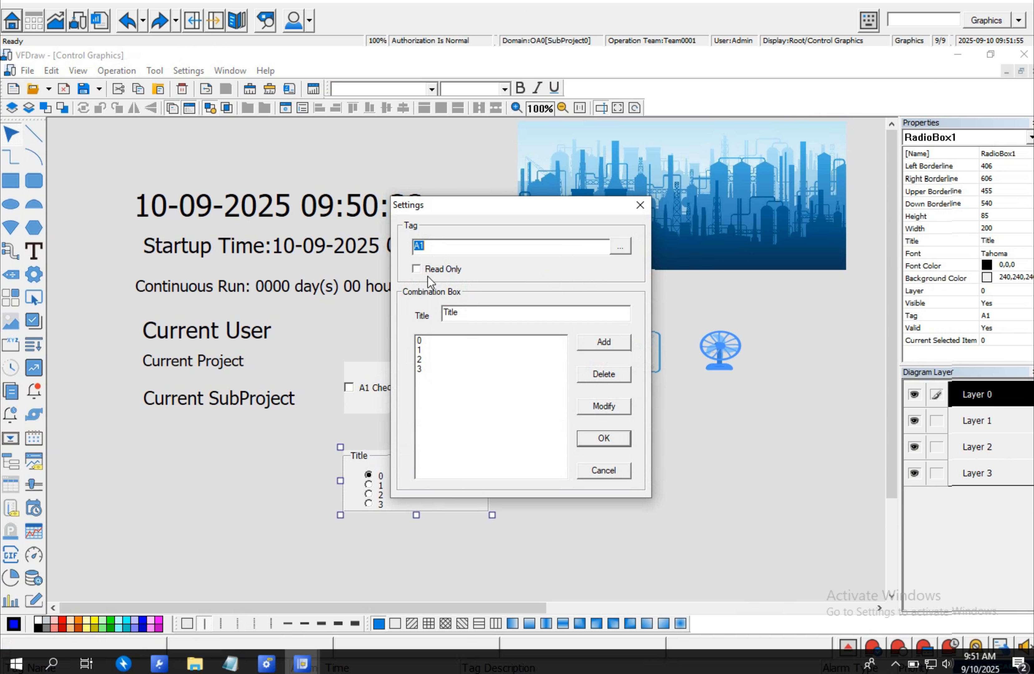
type("A1")
left_click(603, 438)
left_click(65, 131)
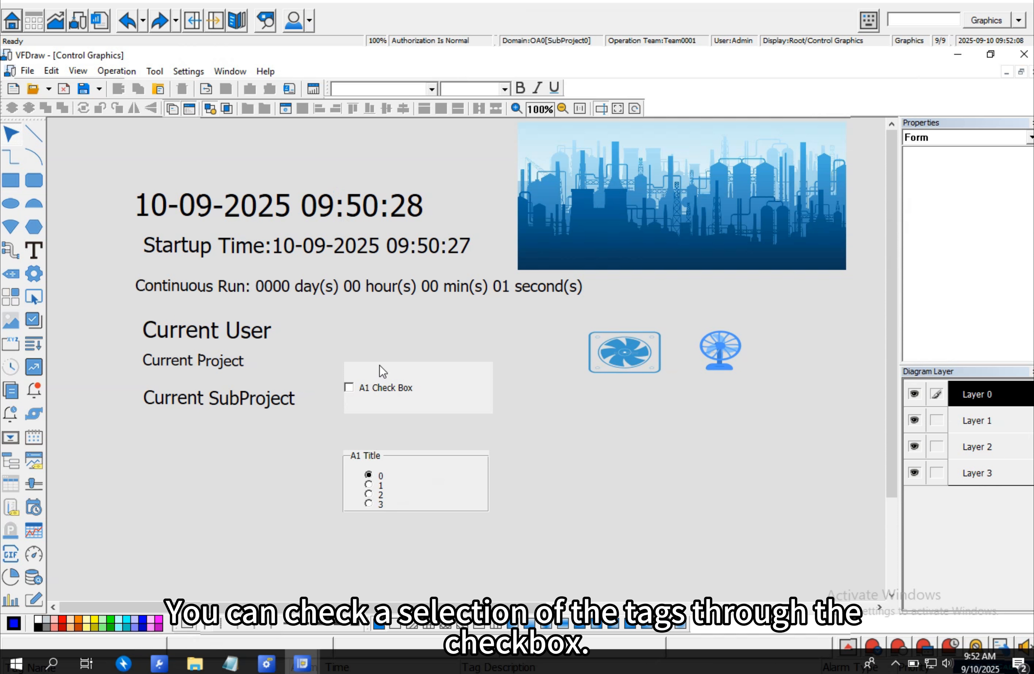
- Save the Control Graphics page and close the drawing editor
left_click(362, 394)
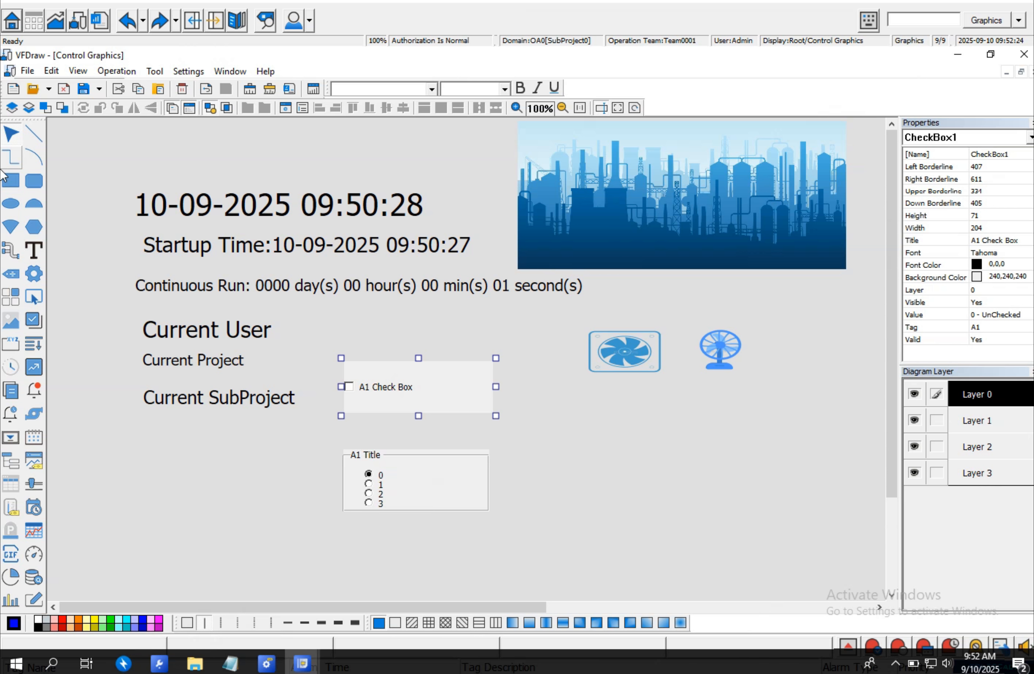
left_click(83, 89)
left_click(1023, 54)
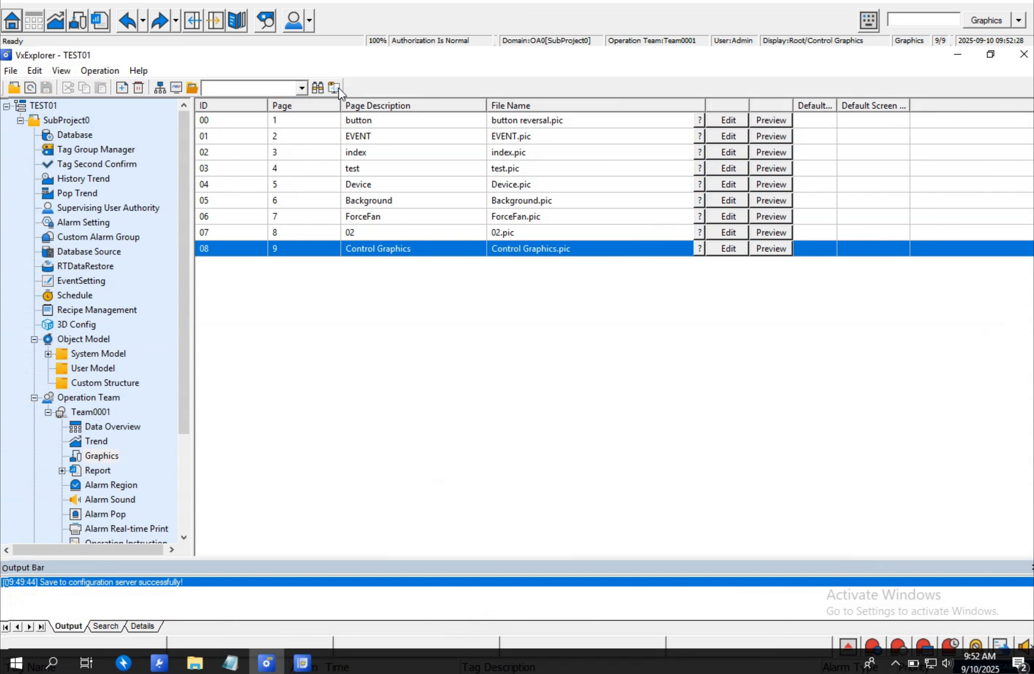
- Publish the configuration online, then switch to the runtime and refresh the current page
left_click(159, 89)
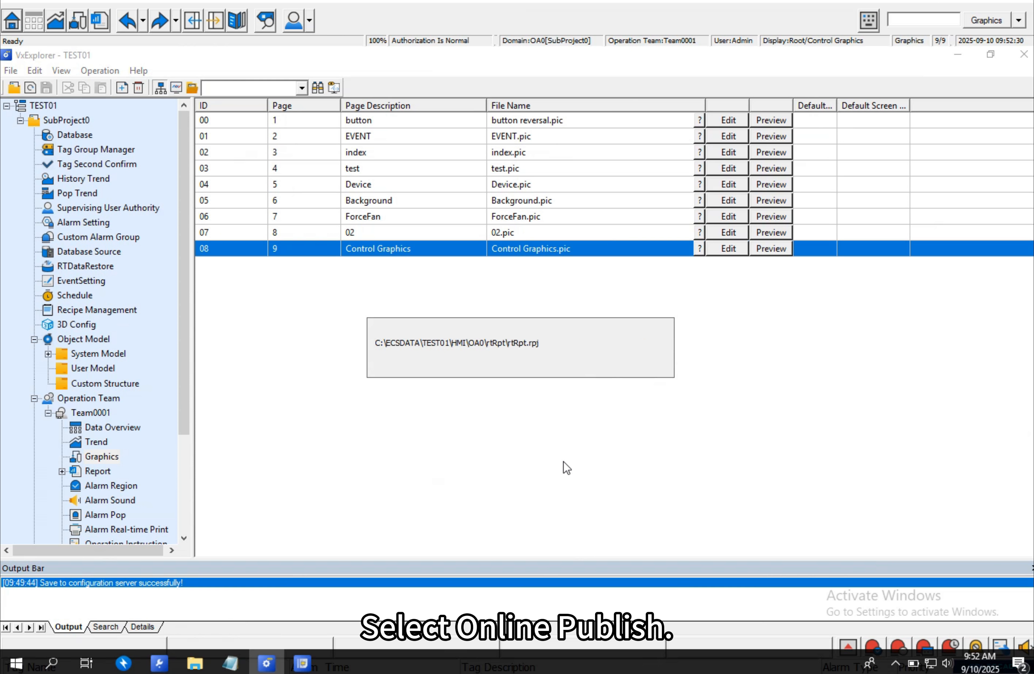
left_click(366, 519)
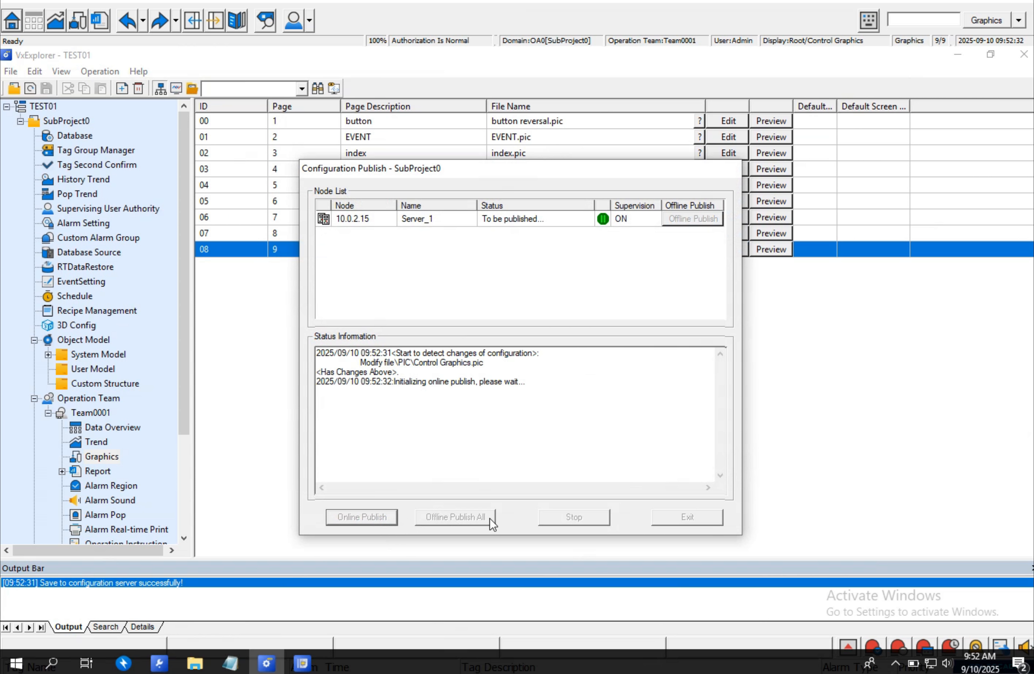
left_click(700, 517)
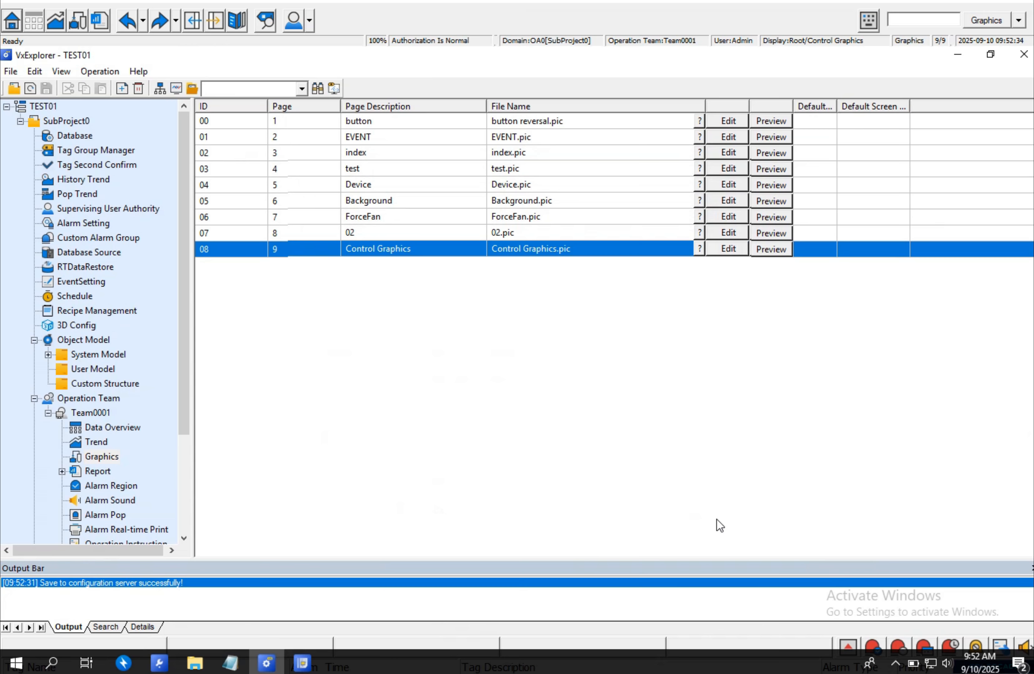
left_click(302, 663)
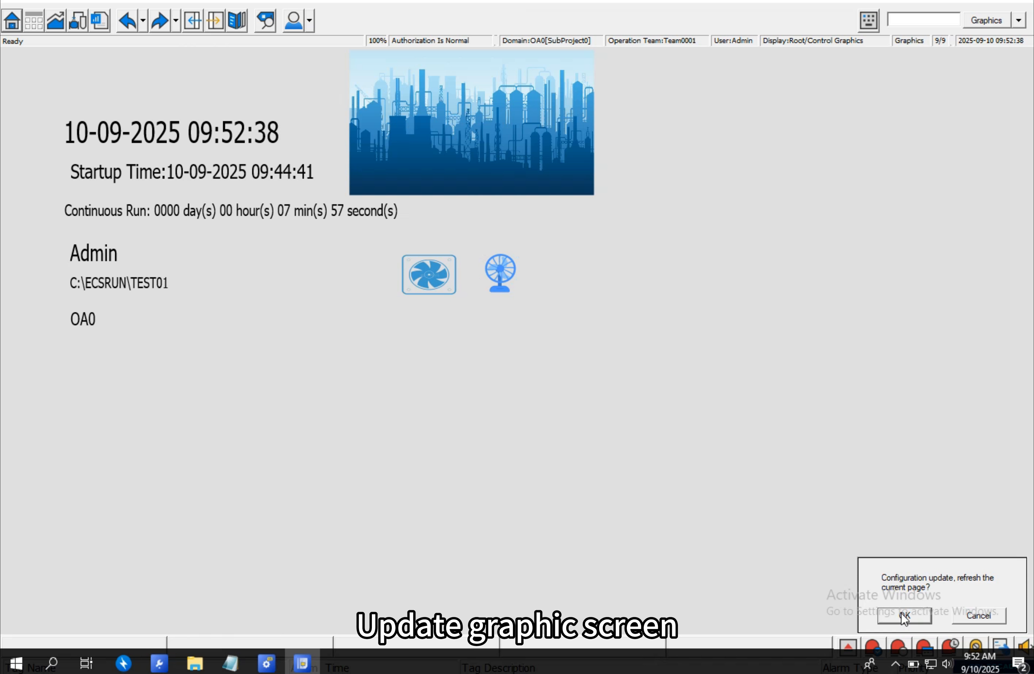
left_click(904, 616)
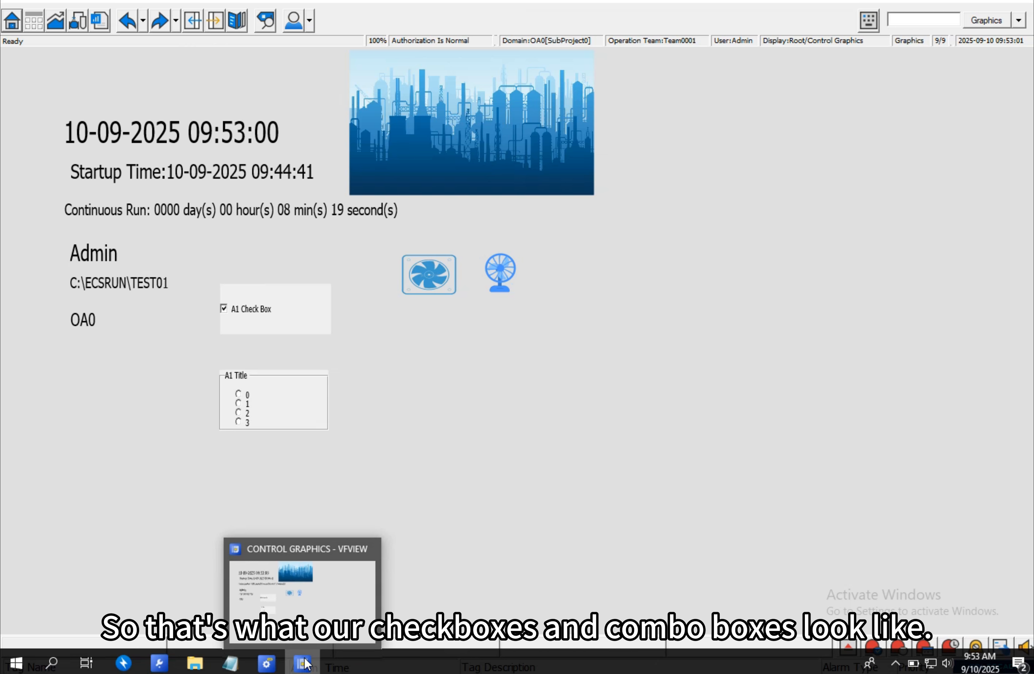
- Reopen the Control Graphics page for editing from the graphics list
mouse_move(267, 663)
left_click(271, 609)
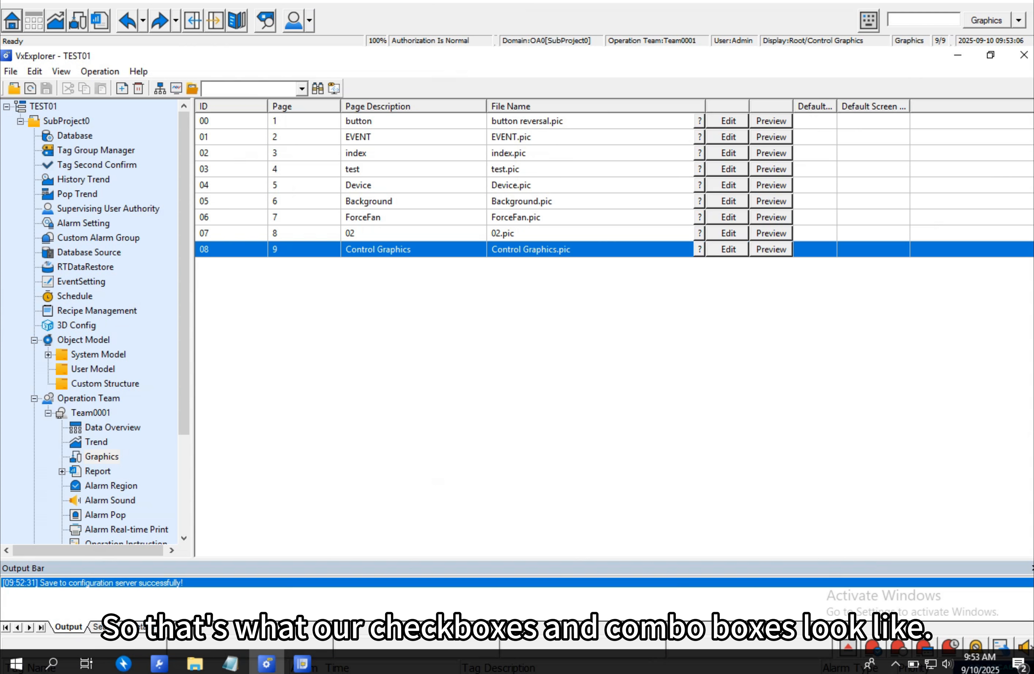
left_click(728, 249)
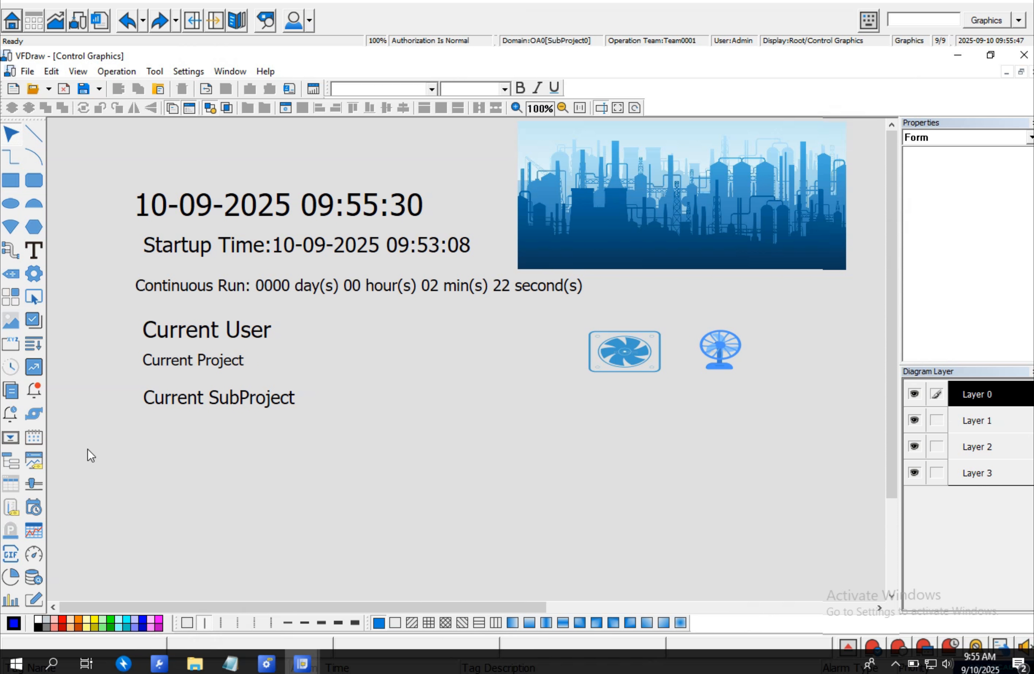
- Draw a check box about 250 by 98 pixels below the top texts and bind it to tag A1
left_click(33, 320)
left_click_drag(350, 335, 536, 411)
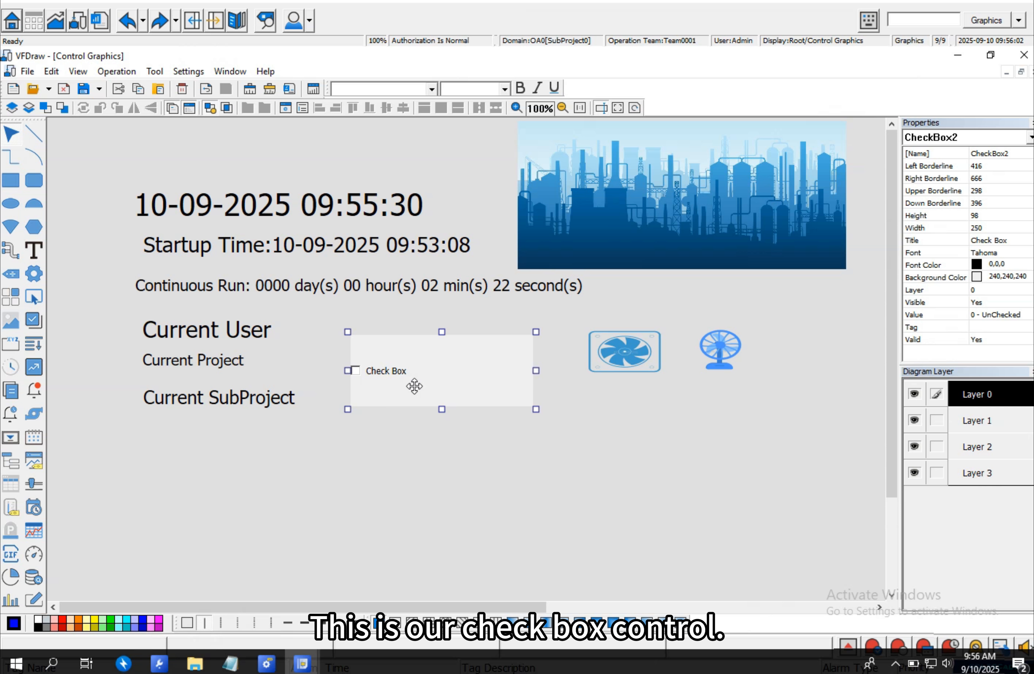
double_click(408, 375)
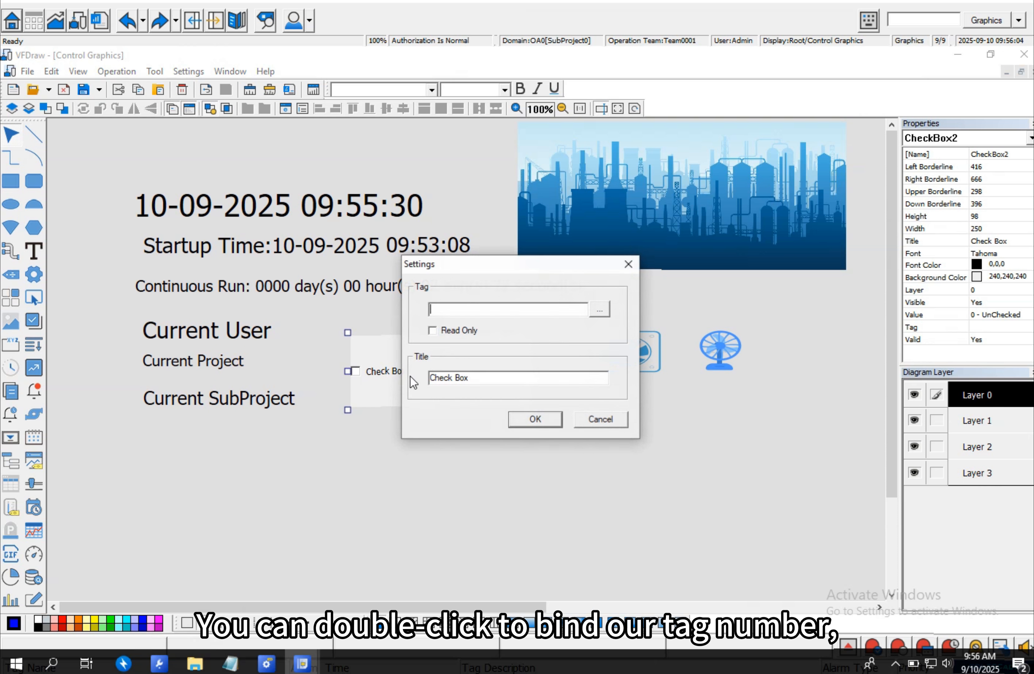
left_click(599, 309)
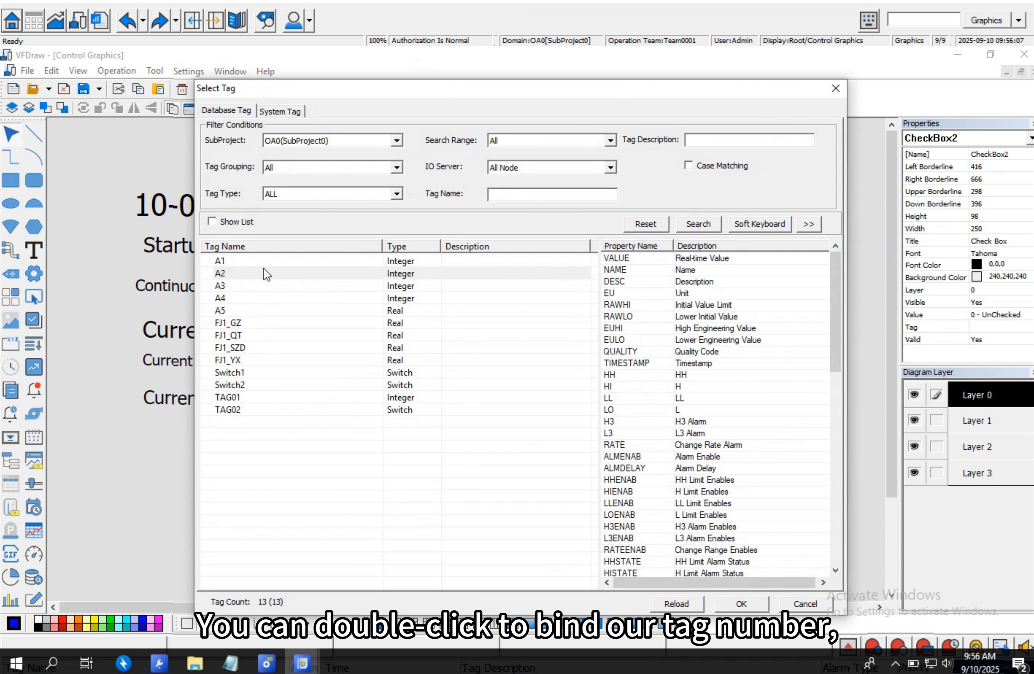
left_click(266, 261)
double_click(267, 261)
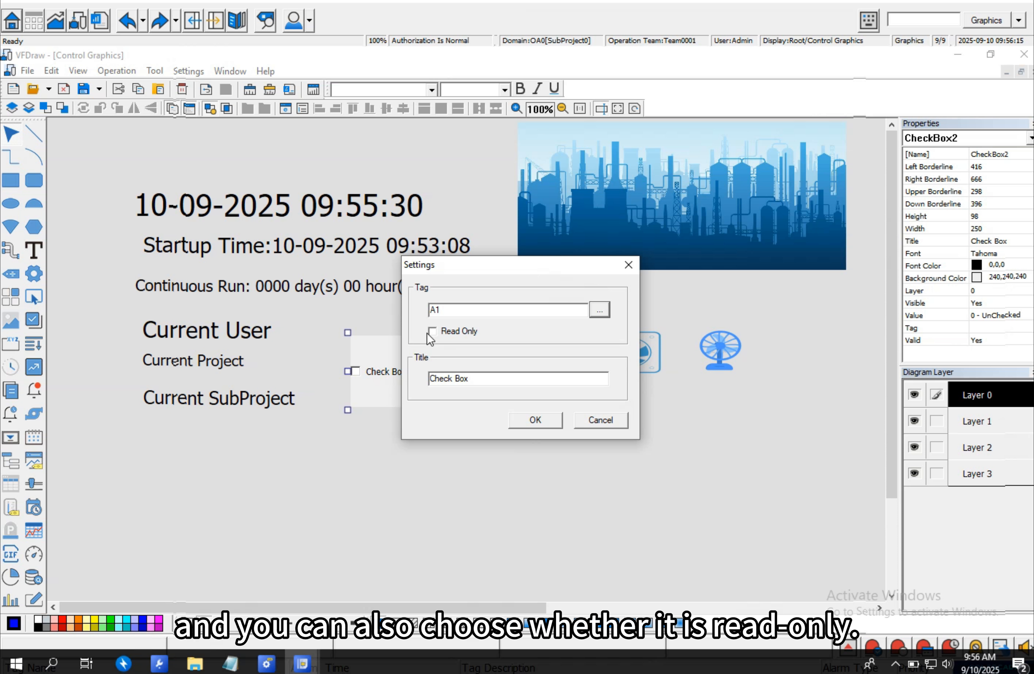
left_click(547, 419)
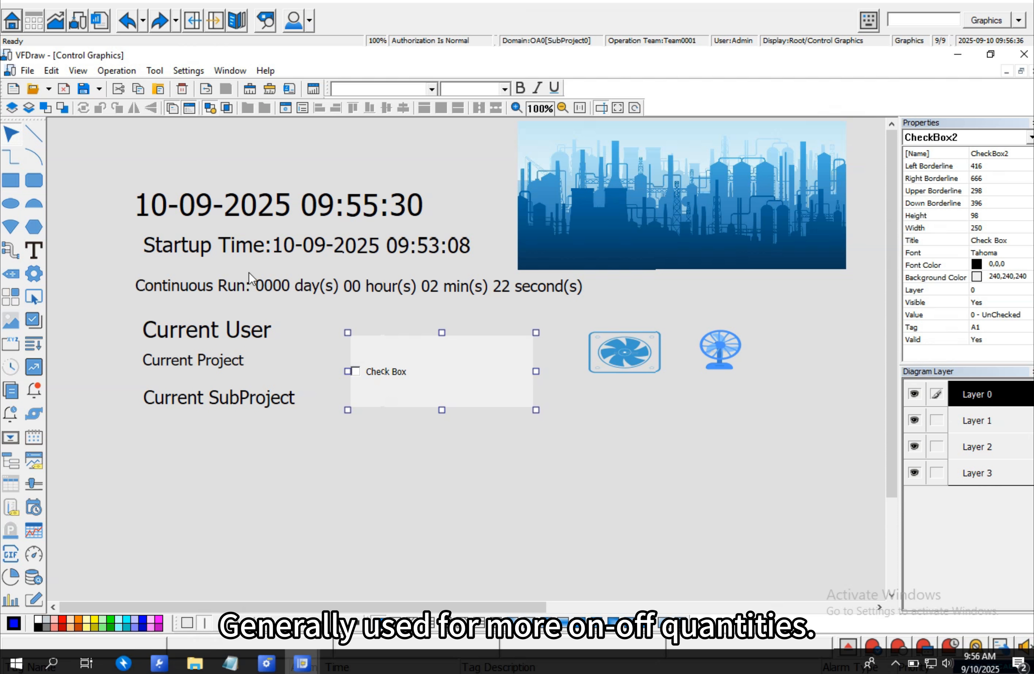
- Draw a radio box about 246 by 91 pixels below the check box and bind it to tag A1
left_click(10, 344)
left_click_drag(354, 440, 536, 508)
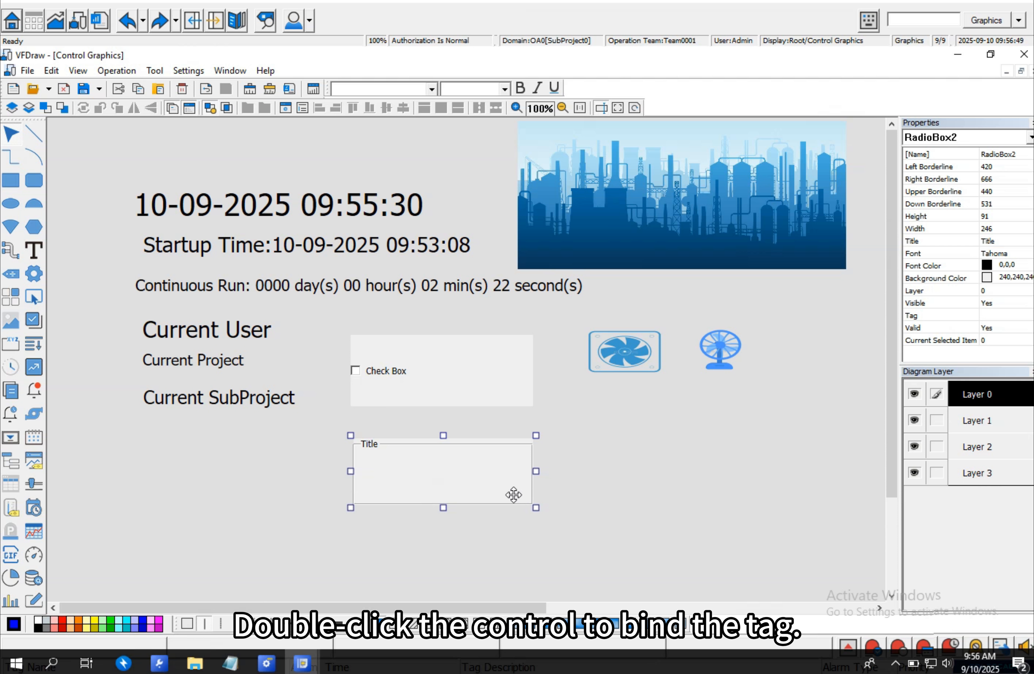
double_click(492, 470)
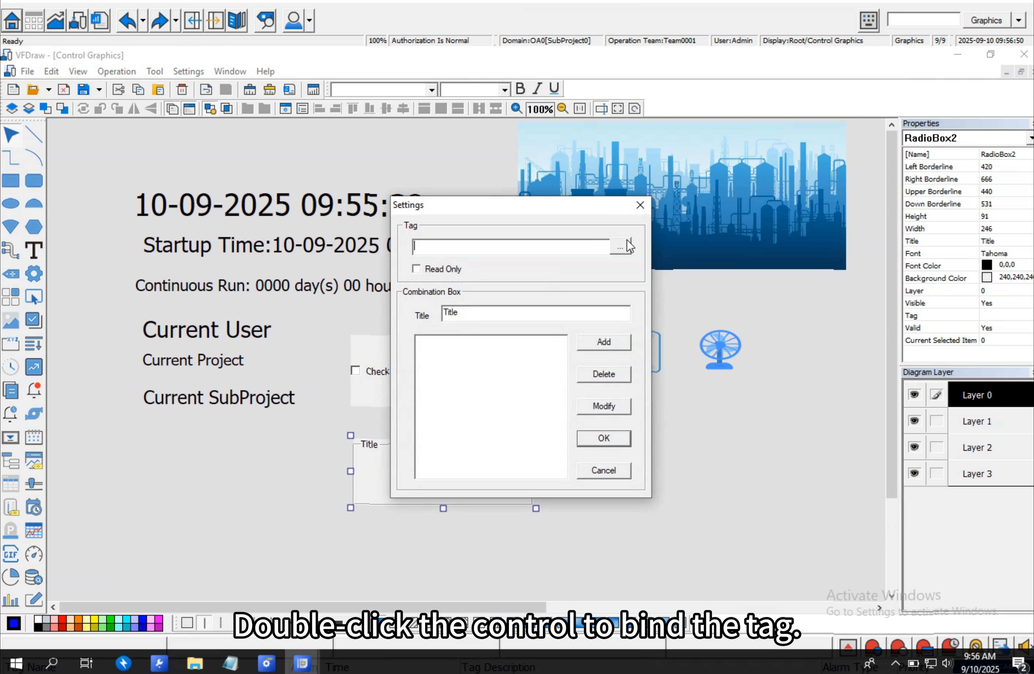
left_click(620, 246)
double_click(239, 263)
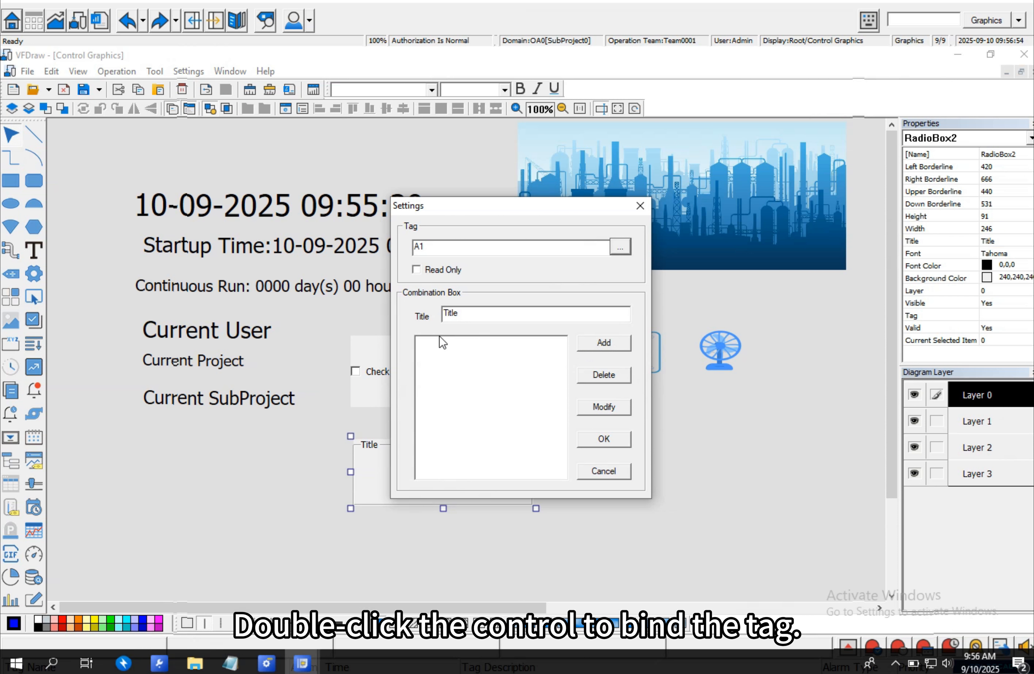
- Add three radio box options named 1, 2 and 3 and confirm the settings
left_click(622, 347)
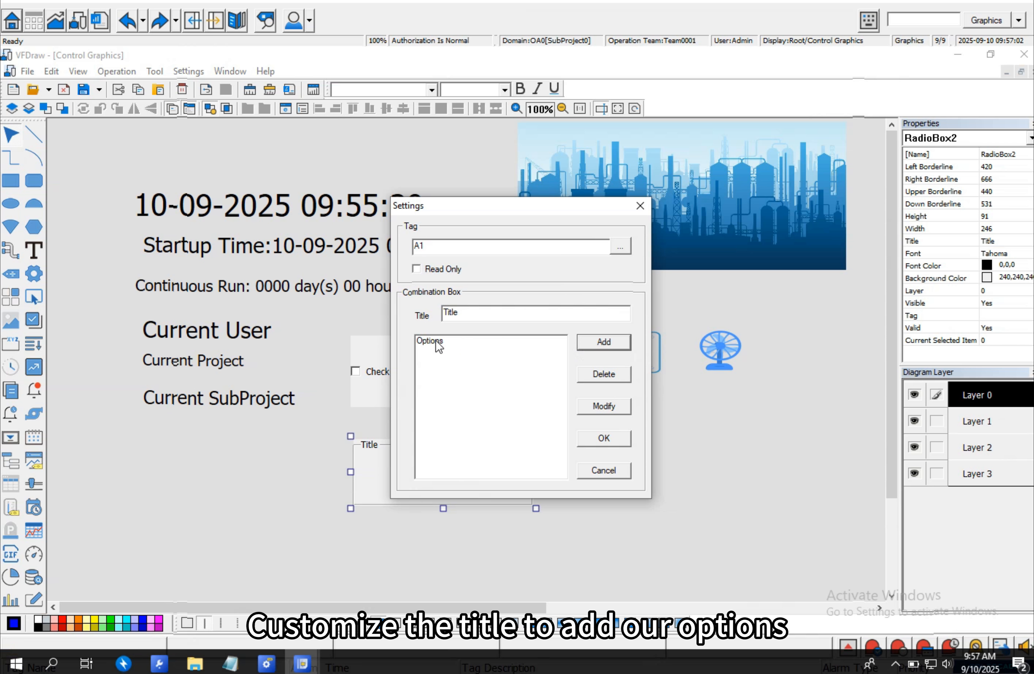
left_click(613, 344)
left_click(613, 344)
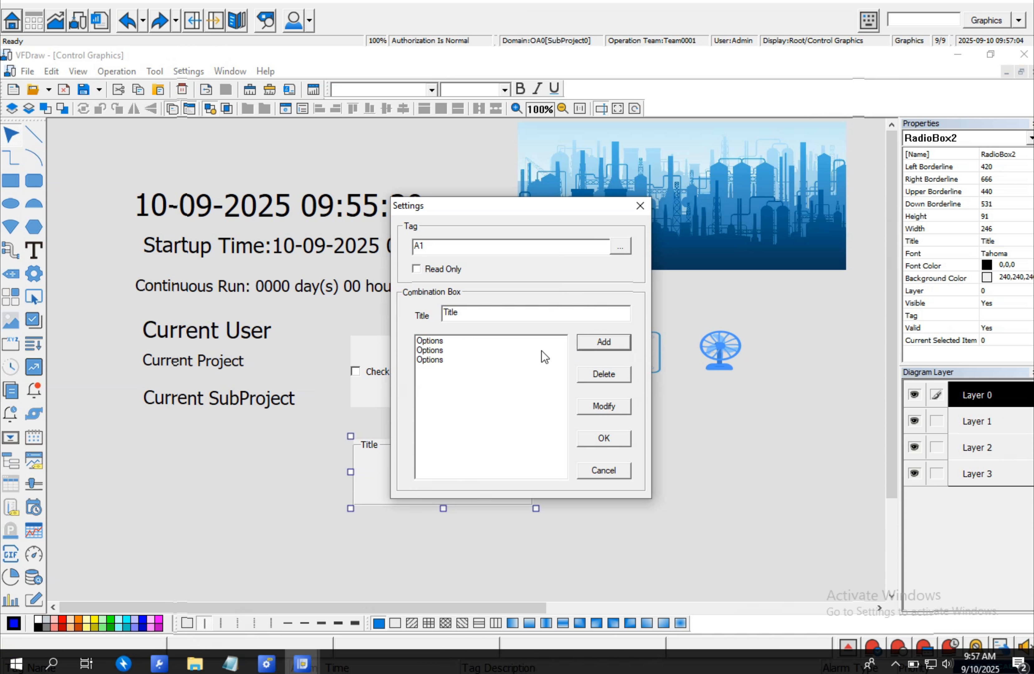
left_click(432, 341)
type("1")
left_click(433, 352)
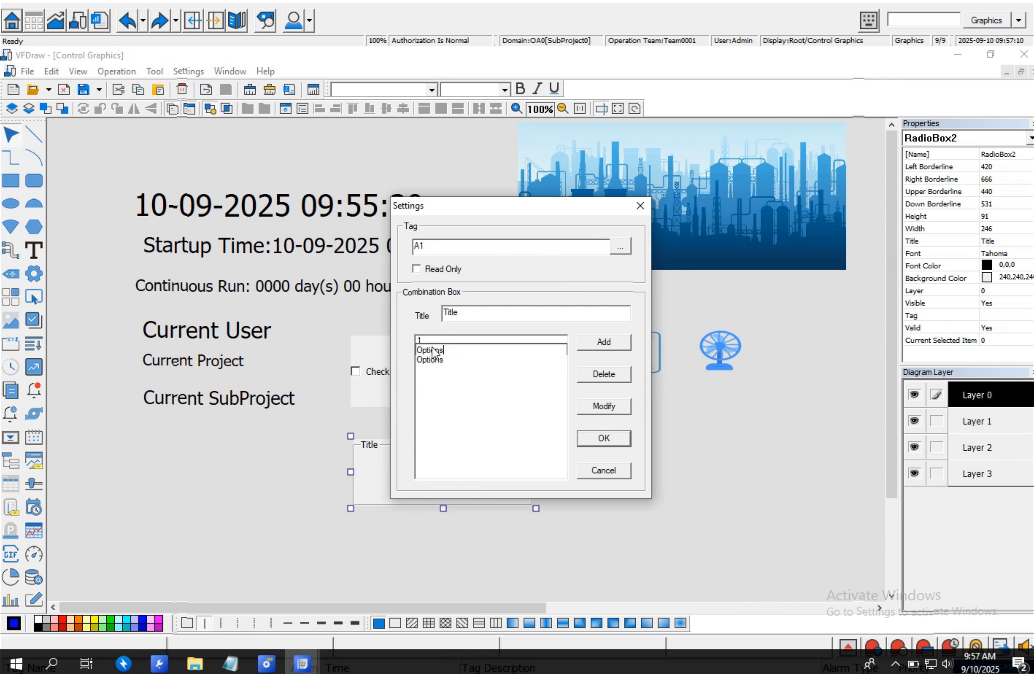
key("BackSpace")
type("2")
left_click(444, 361)
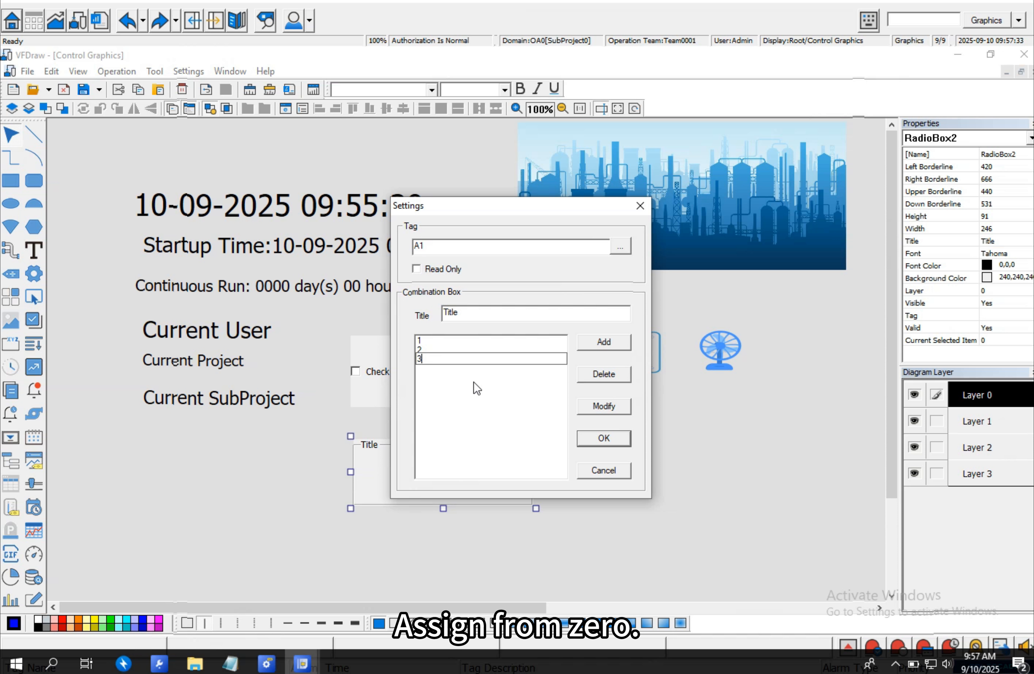
key("Return")
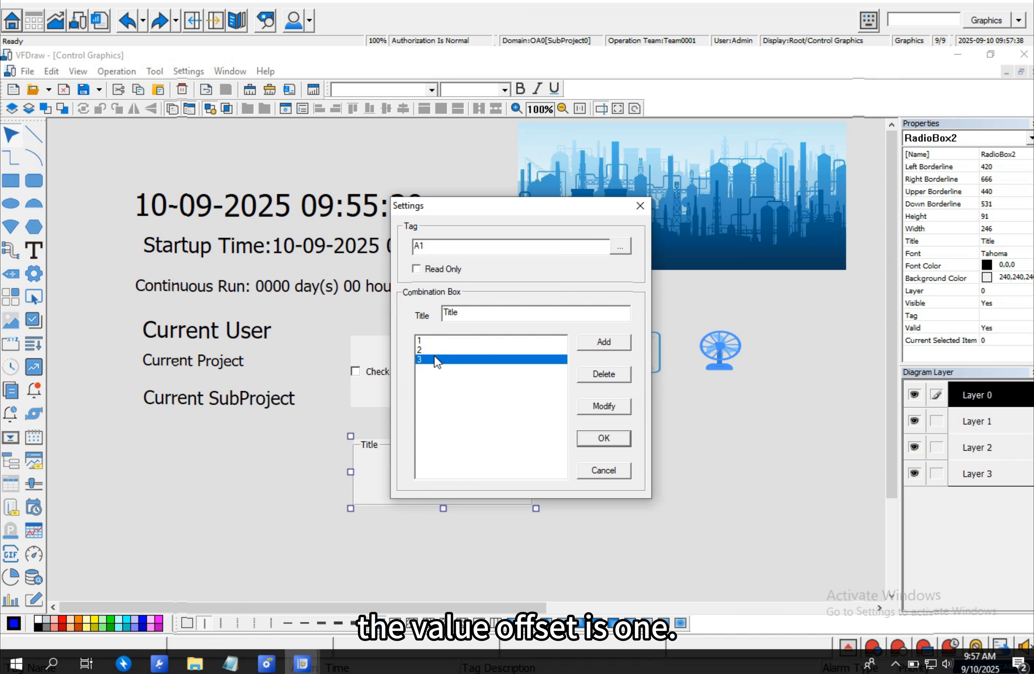
left_click(615, 441)
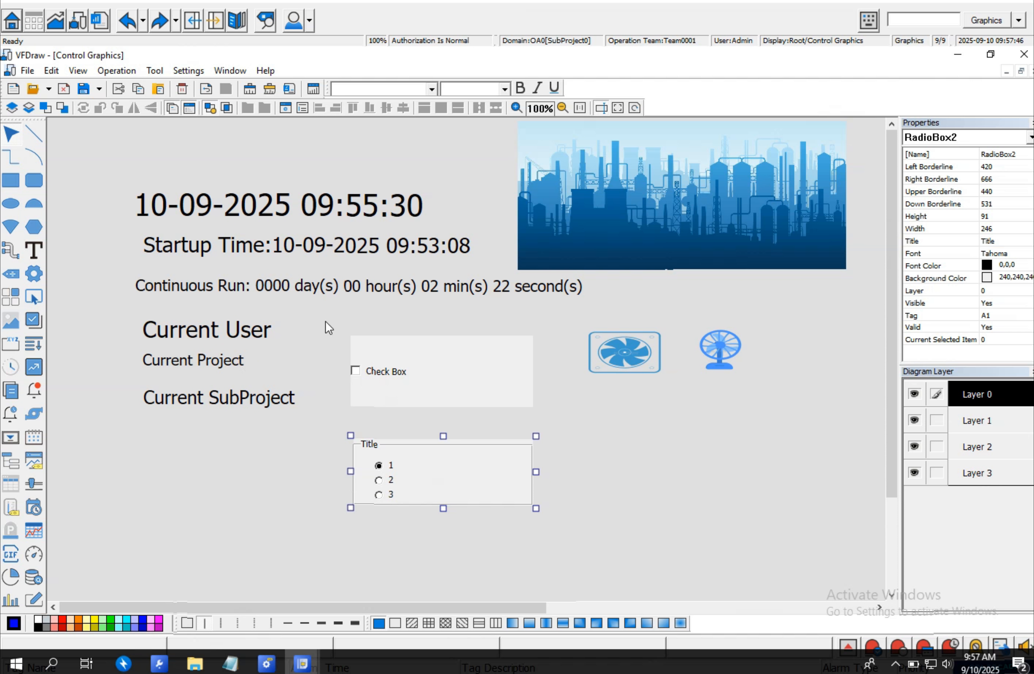
- Save the page and publish the configuration online
left_click(83, 89)
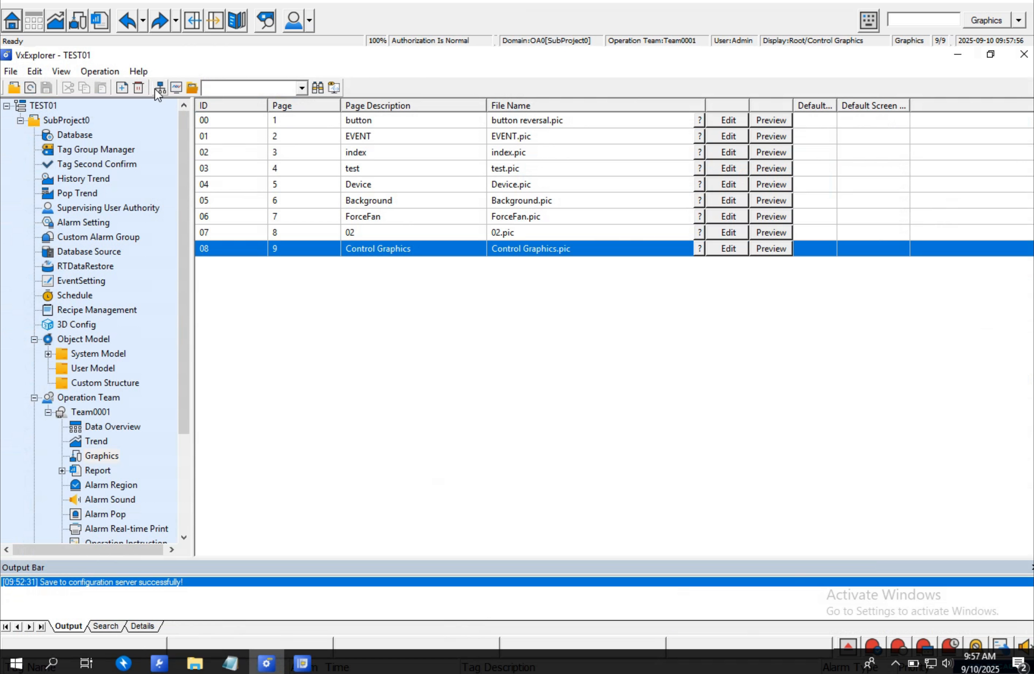
left_click(160, 88)
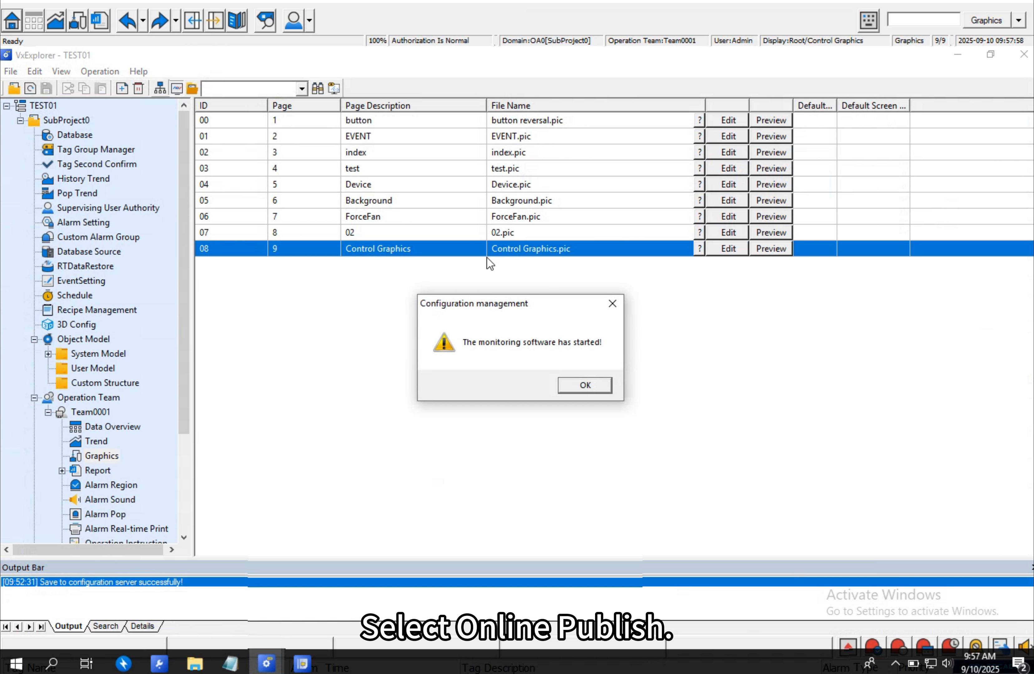
left_click(603, 389)
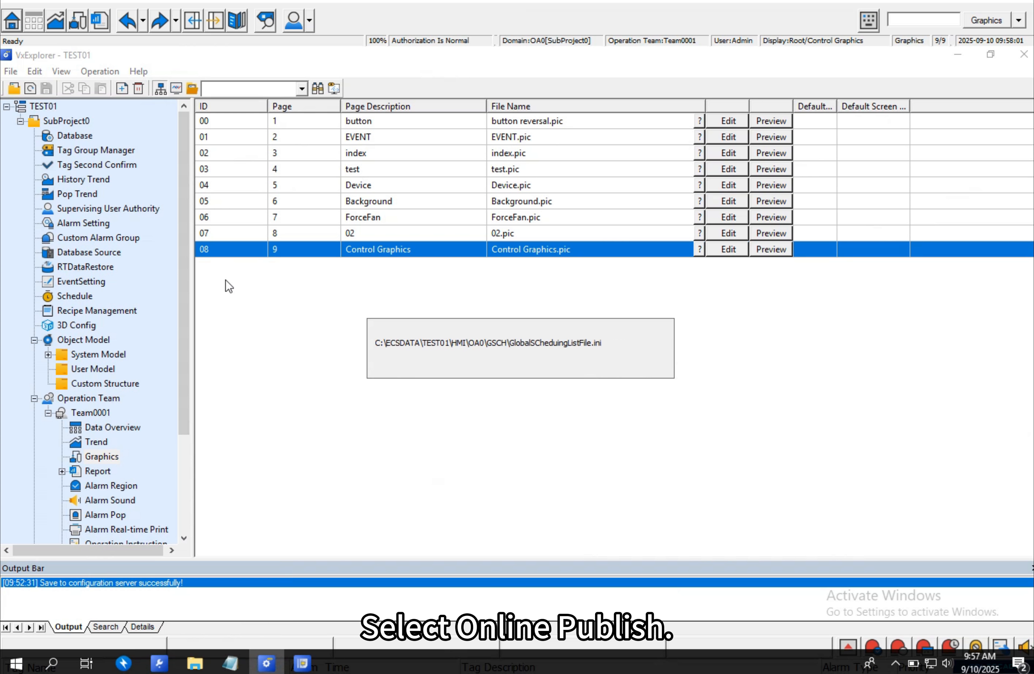
left_click(362, 517)
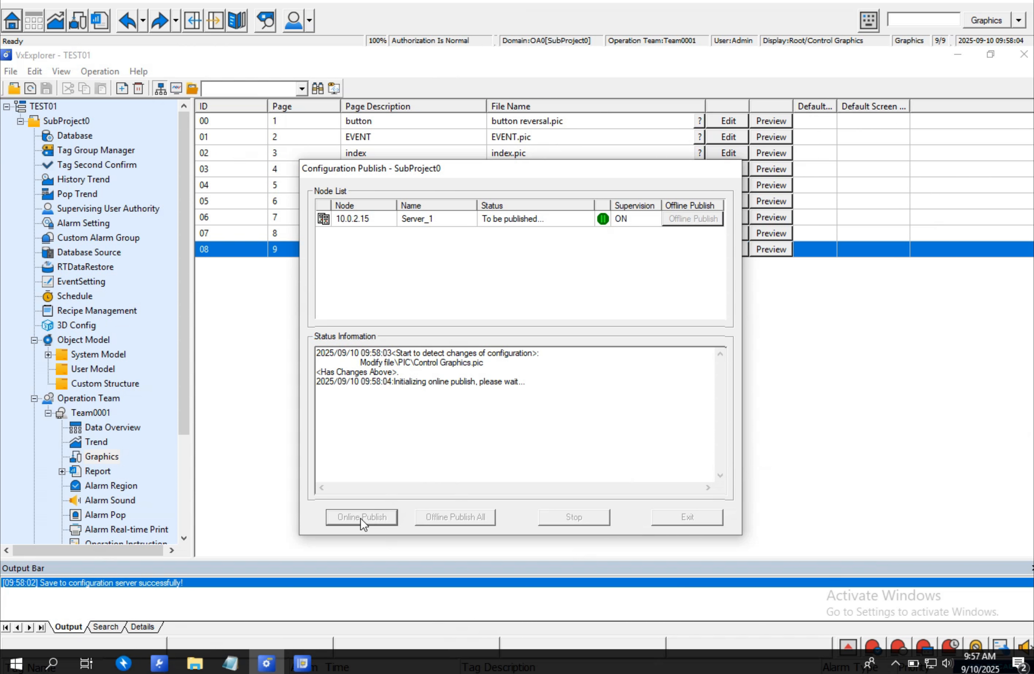
- Refresh the current runtime page and switch to it to view the new controls
left_click(896, 613)
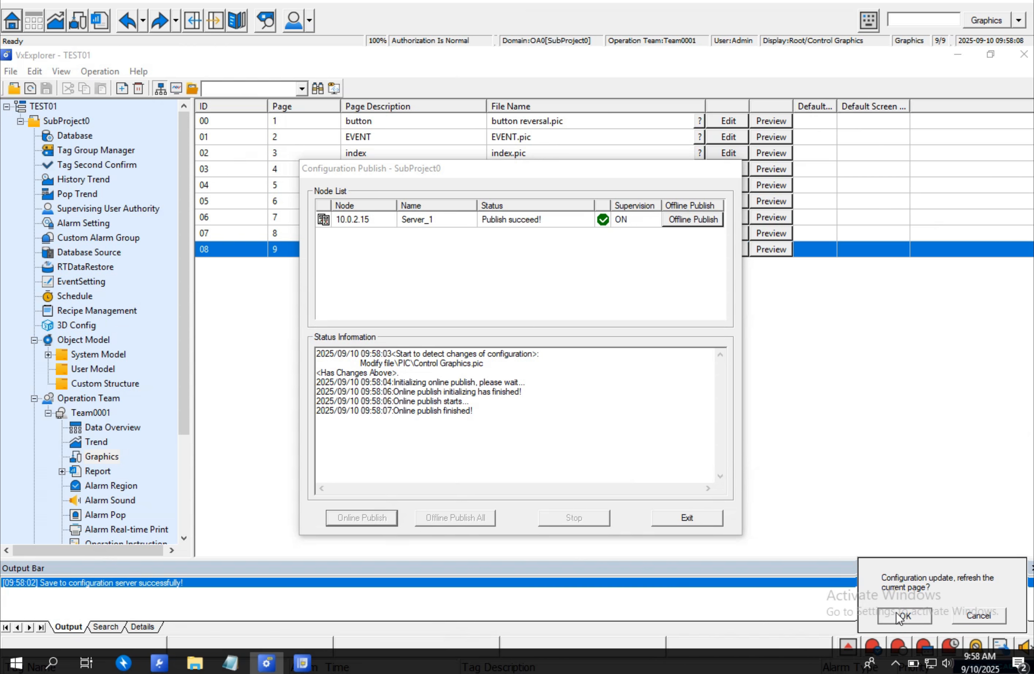
left_click(302, 663)
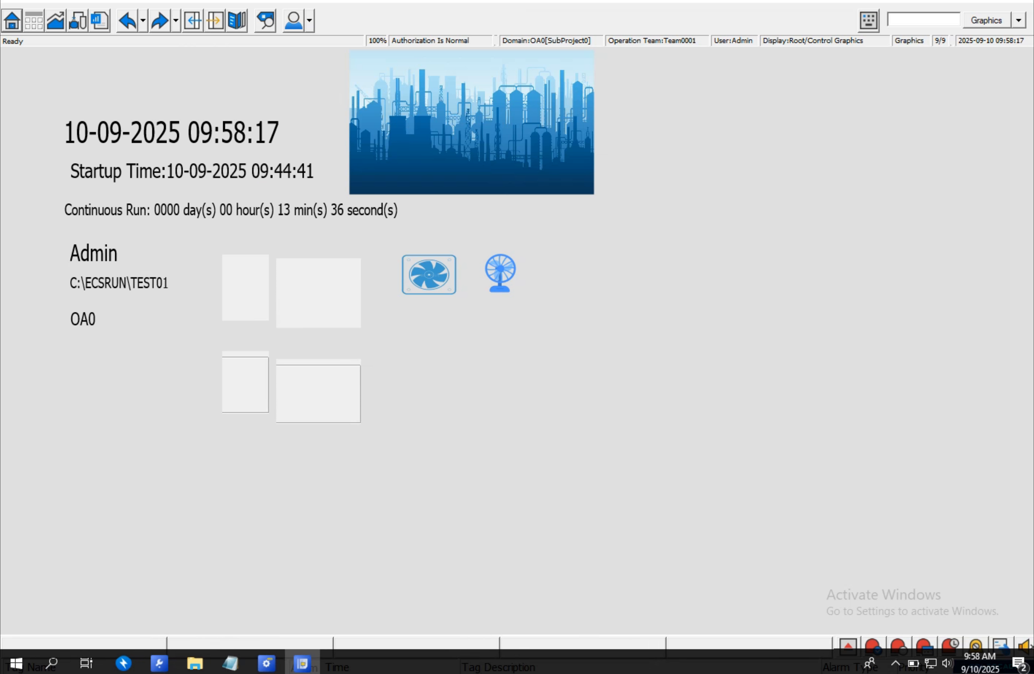
- Close the publish dialog and reopen the Control Graphics page for editing
left_click(266, 663)
left_click(662, 525)
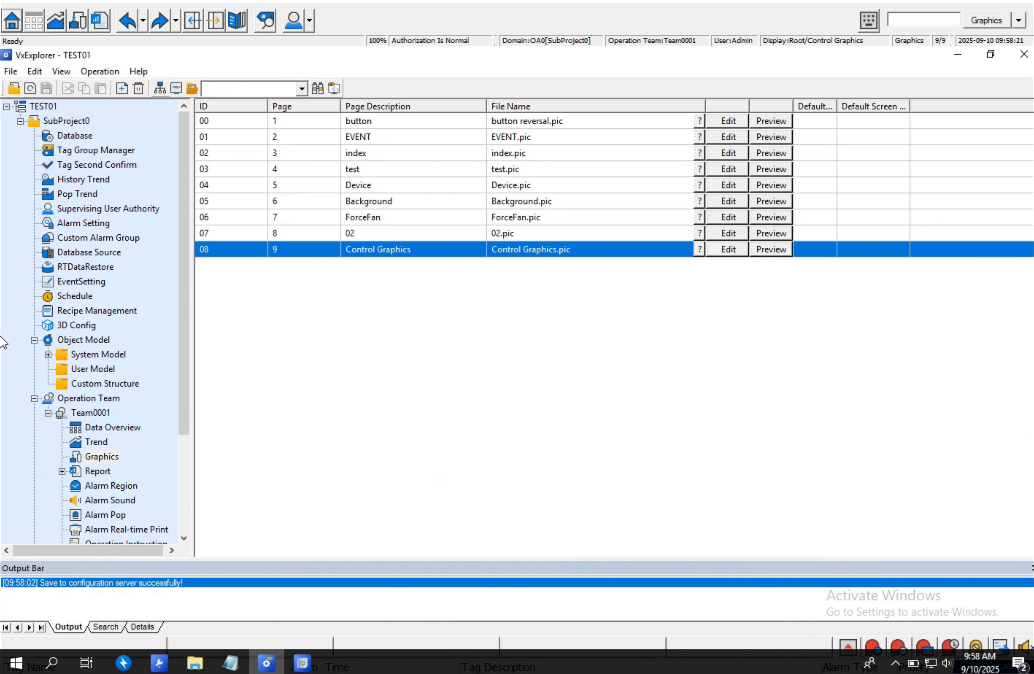
left_click(723, 248)
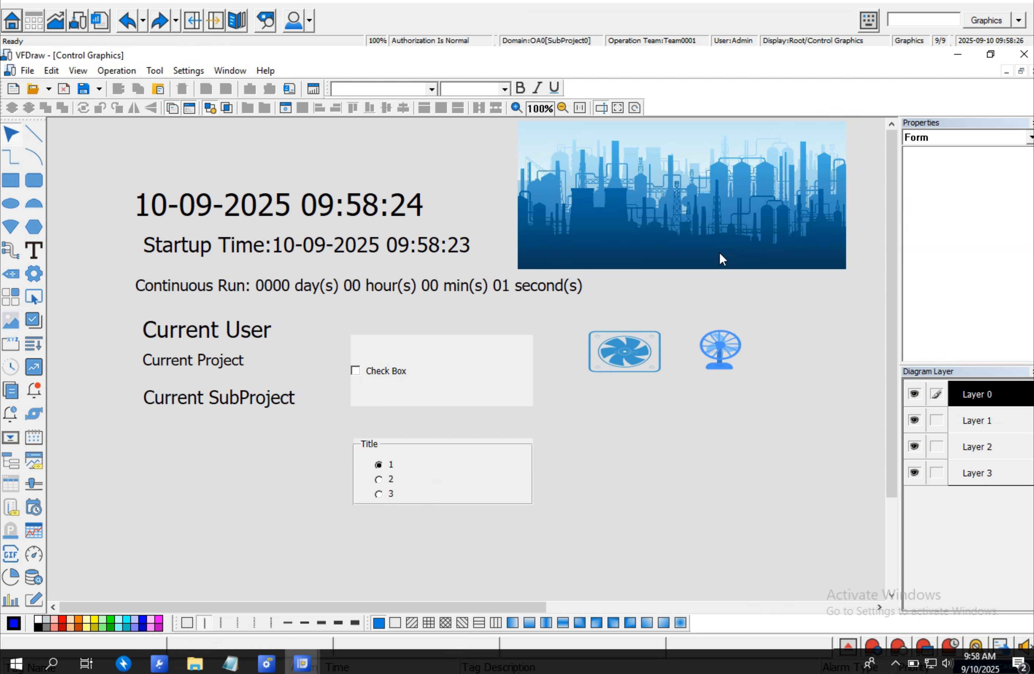
- Select both the check box and radio box and move them to the page's upper left corner
left_click(410, 457)
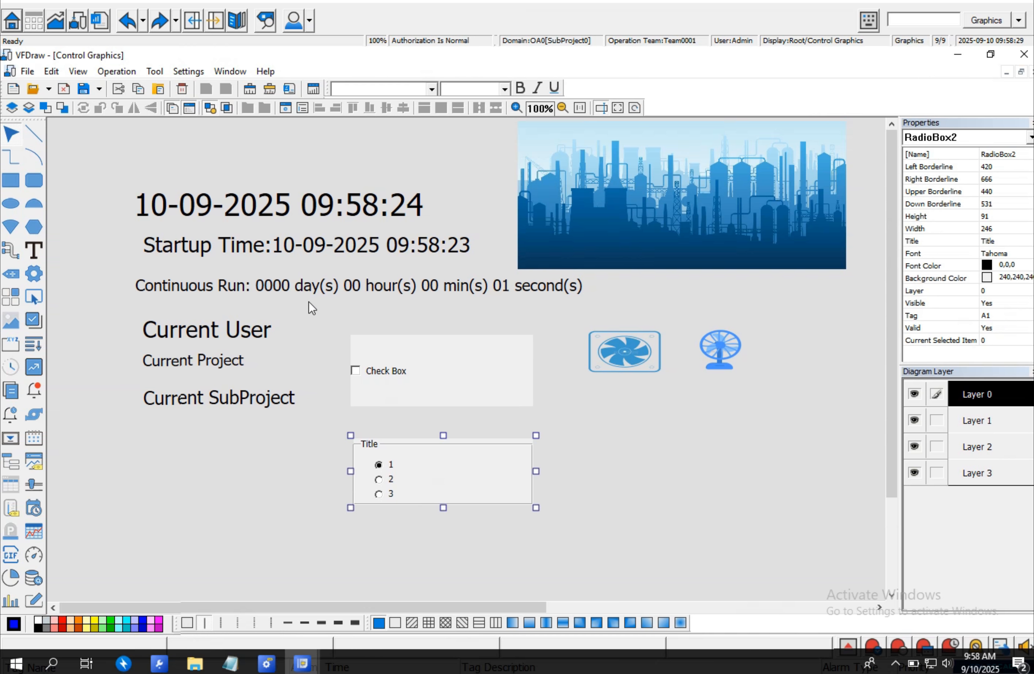
left_click_drag(299, 305, 541, 530)
left_click_drag(464, 376, 237, 174)
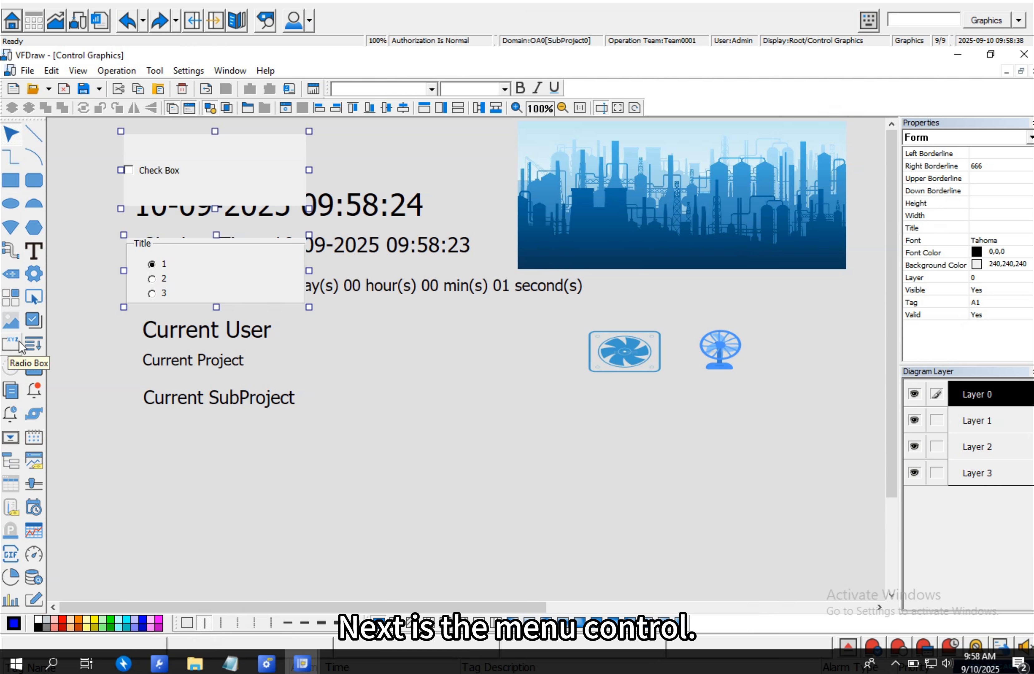
- Draw a menu control about 175 × 55 px below the fan picture area on the page
left_click(33, 345)
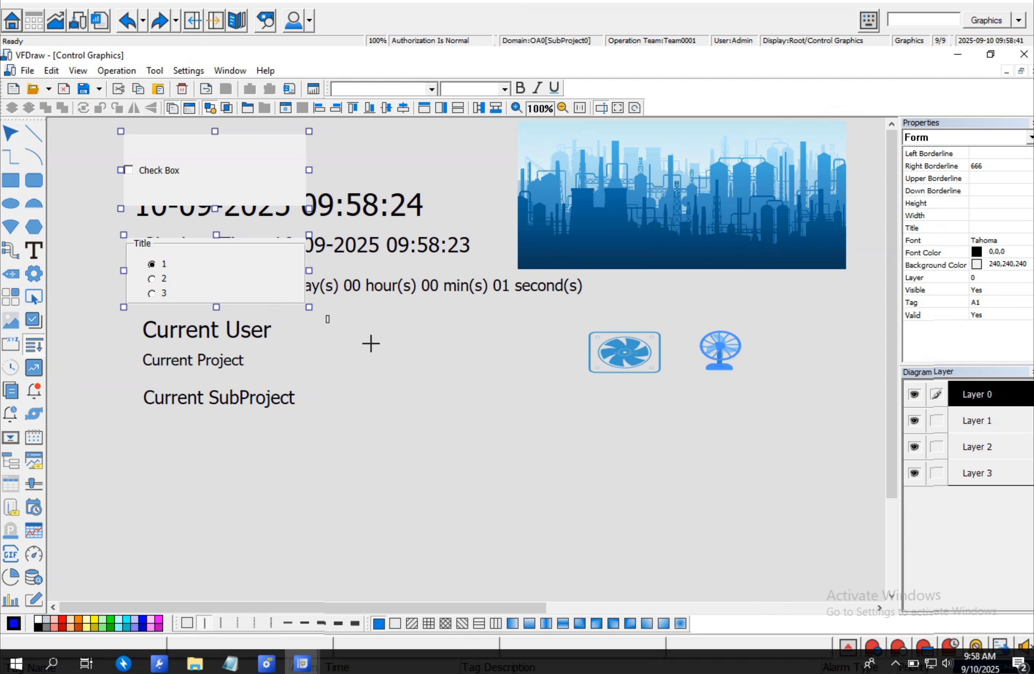
left_click_drag(326, 316, 501, 370)
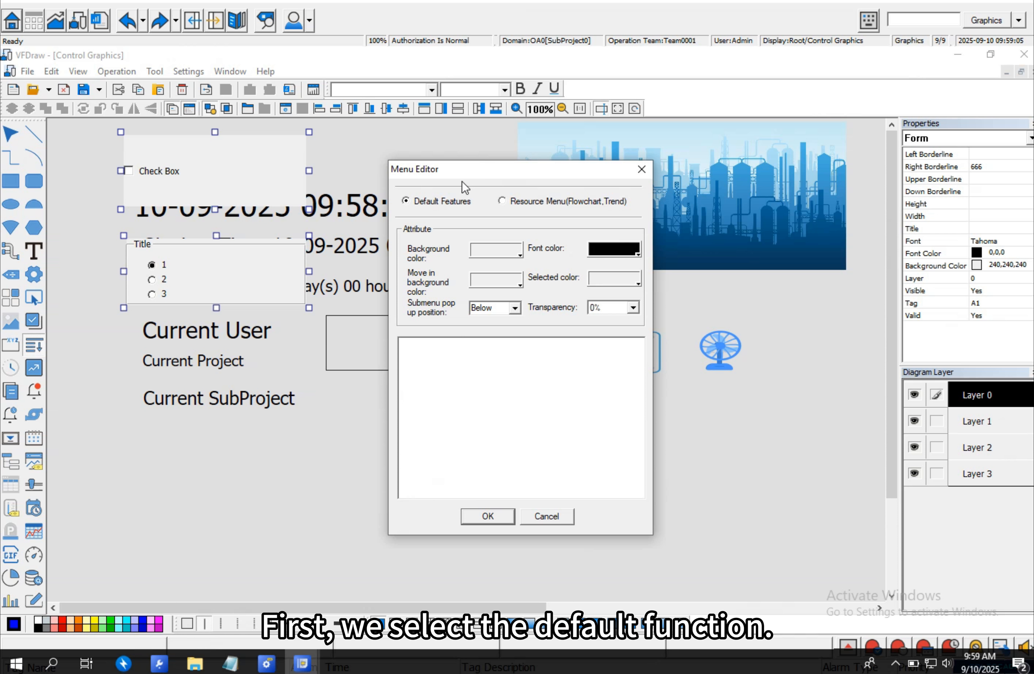
- Add a top-level menu item in the Menu Editor and name it 01
right_click(450, 372)
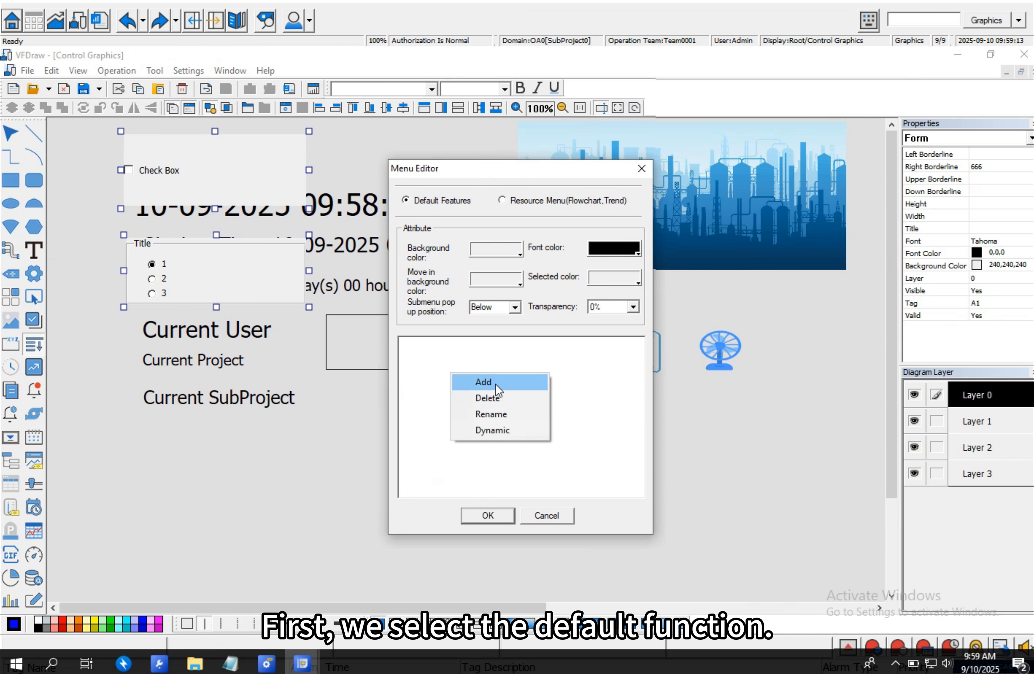
left_click(495, 382)
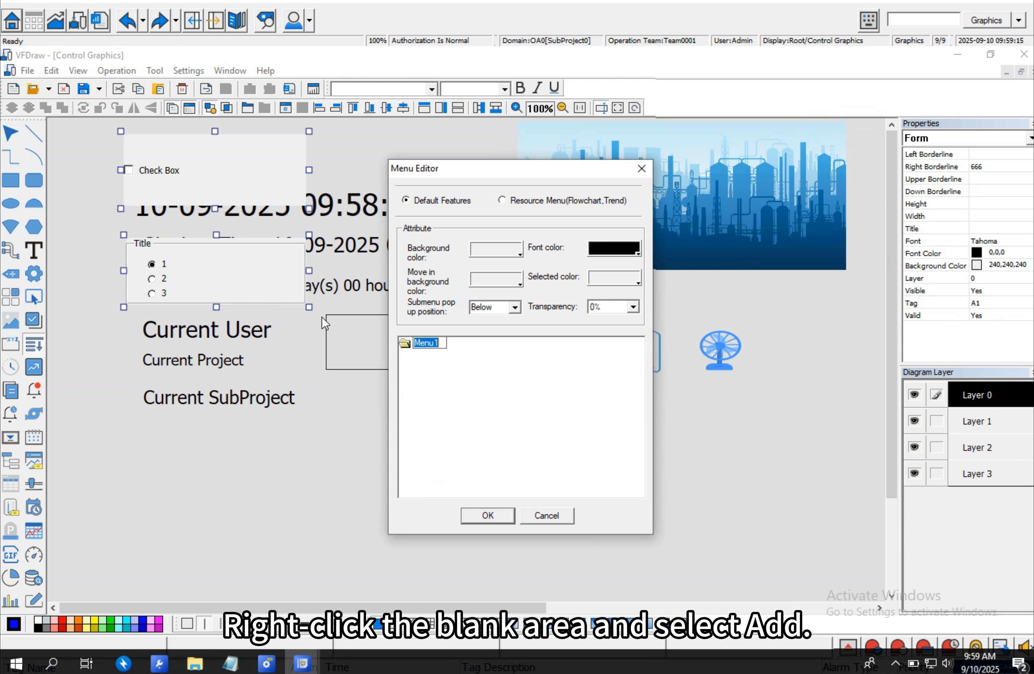
key("BackSpace")
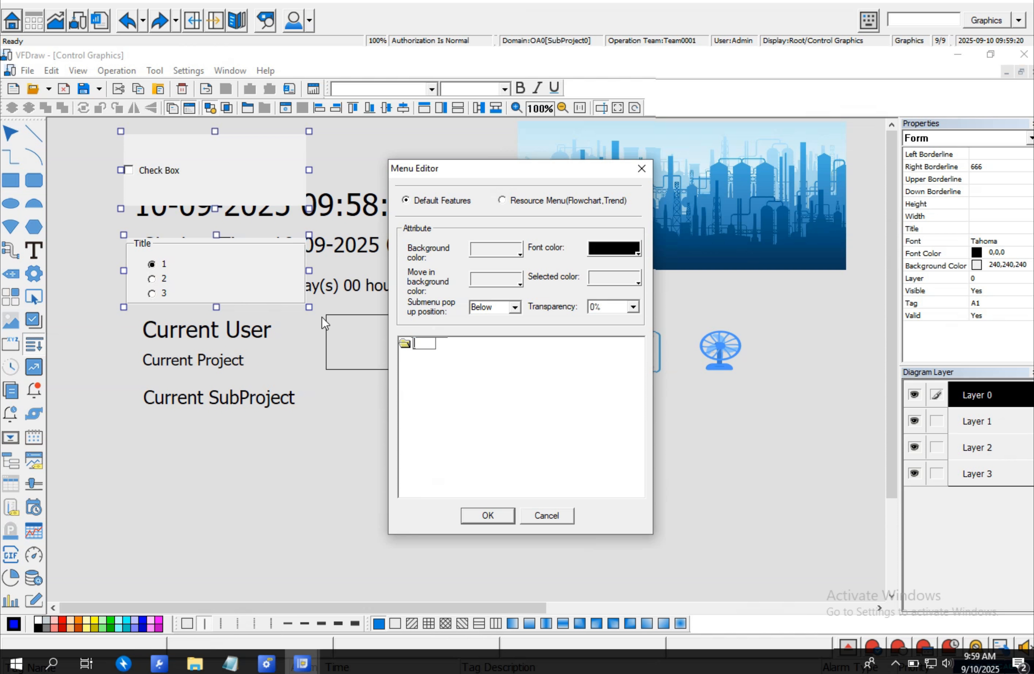
type("01")
left_click(425, 341)
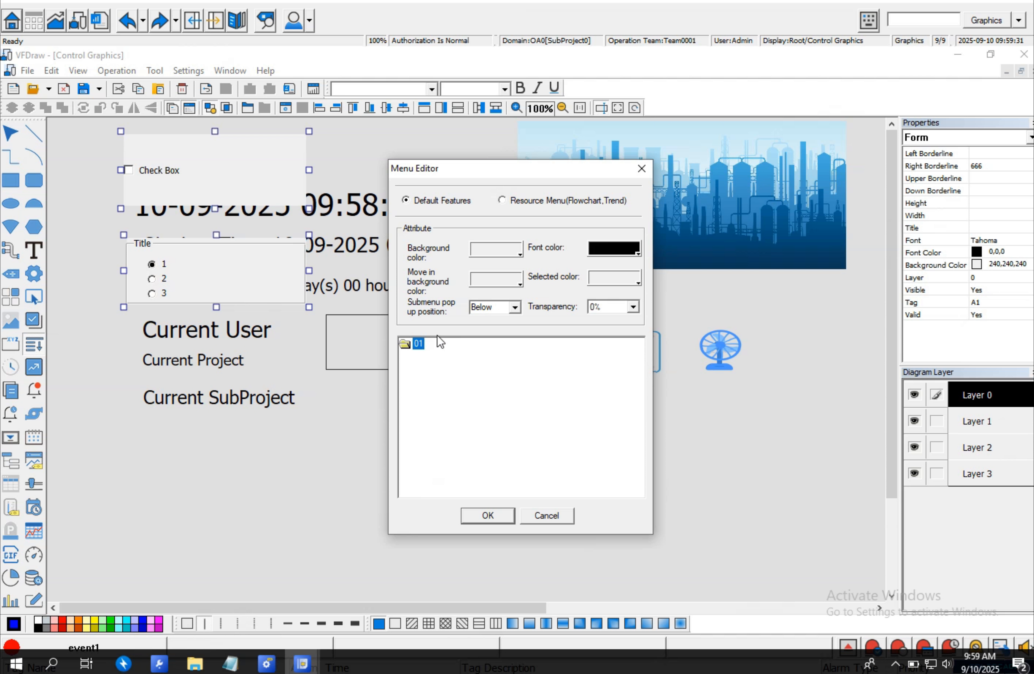
- Add two sub-items, Menu2 and Menu3, under 01 and a top-level item Menu4
right_click(416, 344)
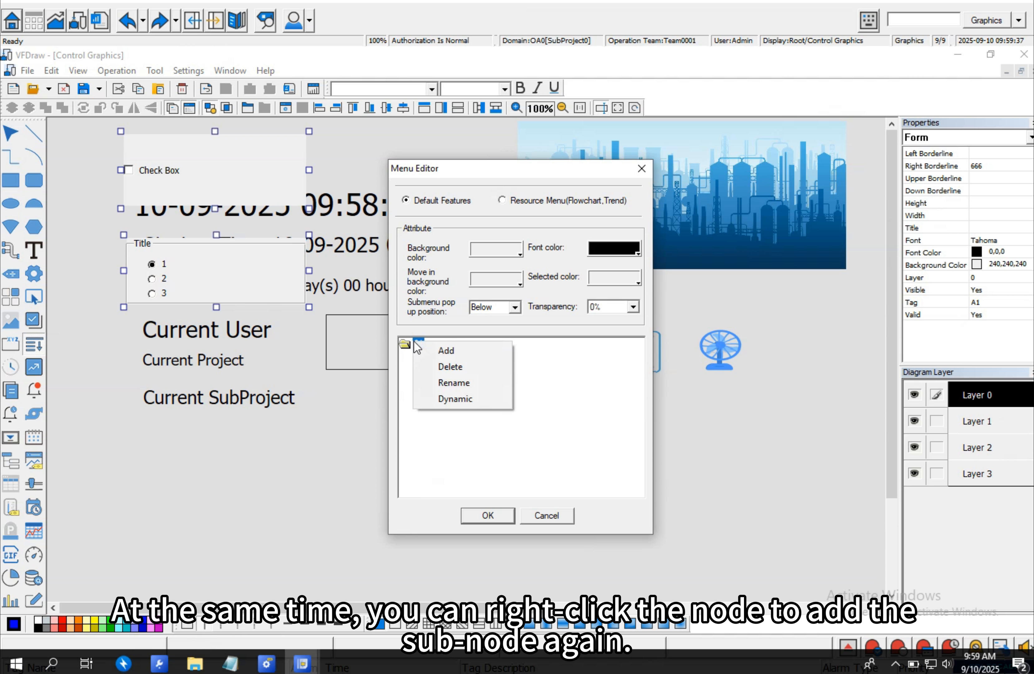
left_click(437, 352)
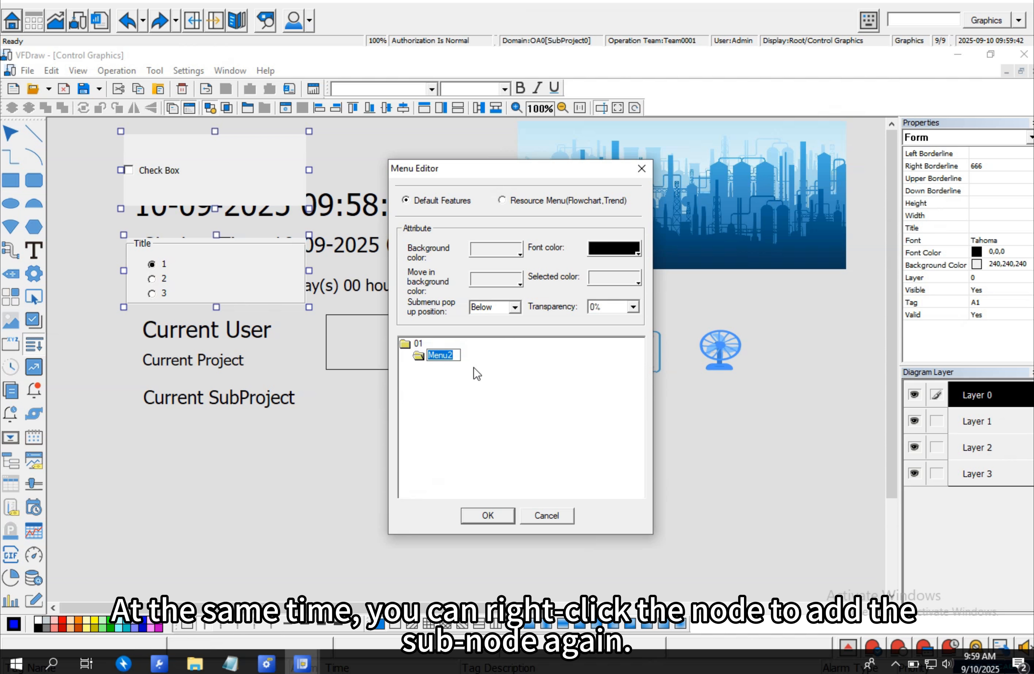
right_click(417, 344)
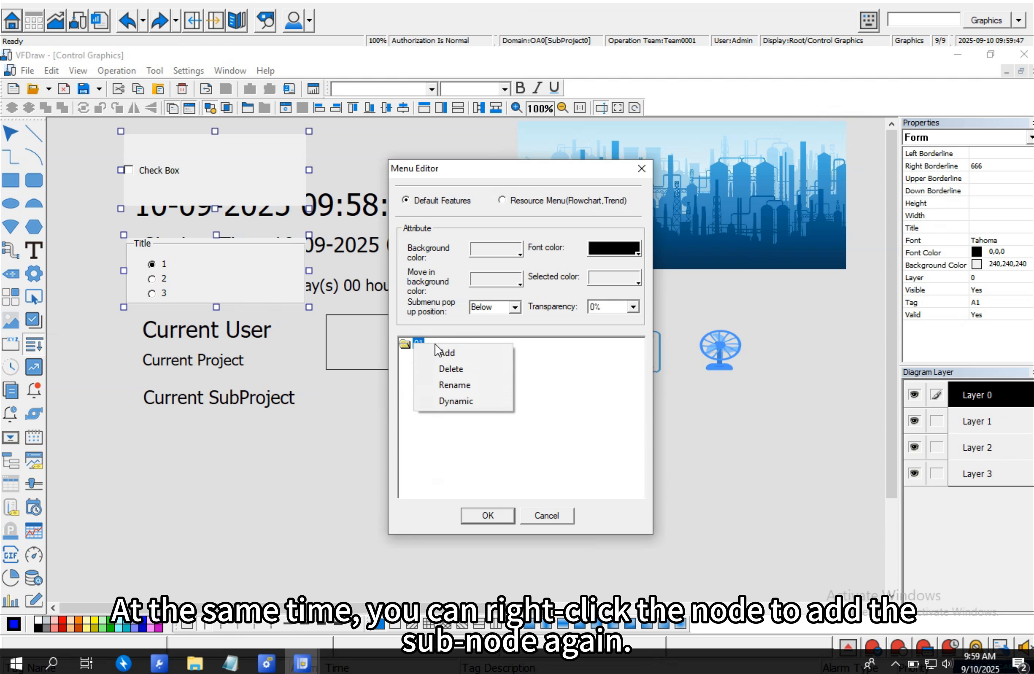
left_click(438, 350)
right_click(476, 416)
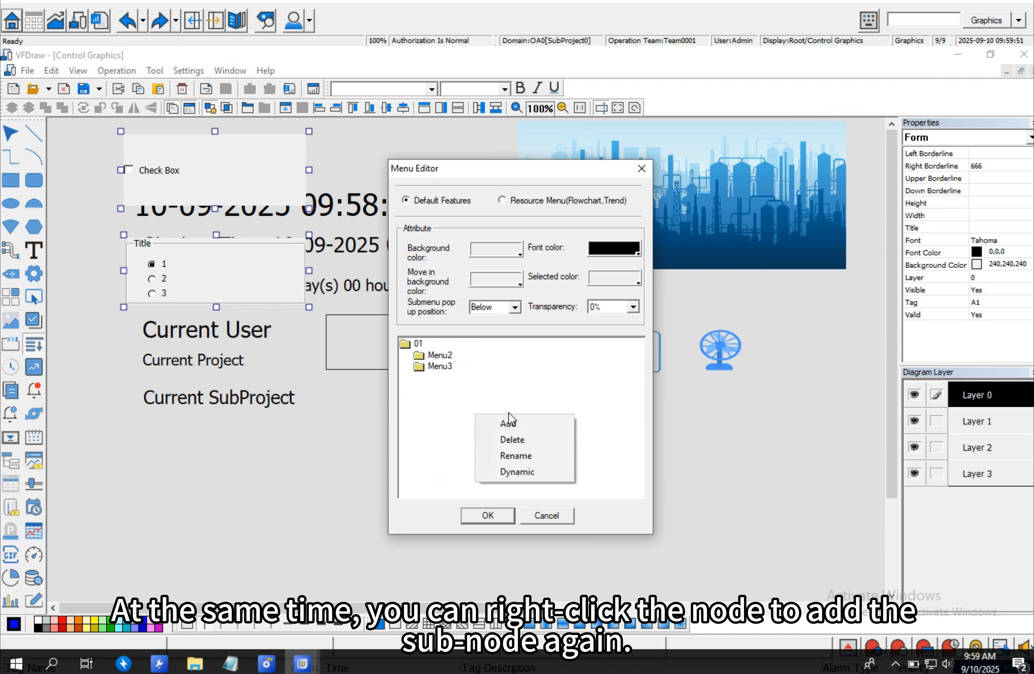
left_click(509, 422)
key("Return")
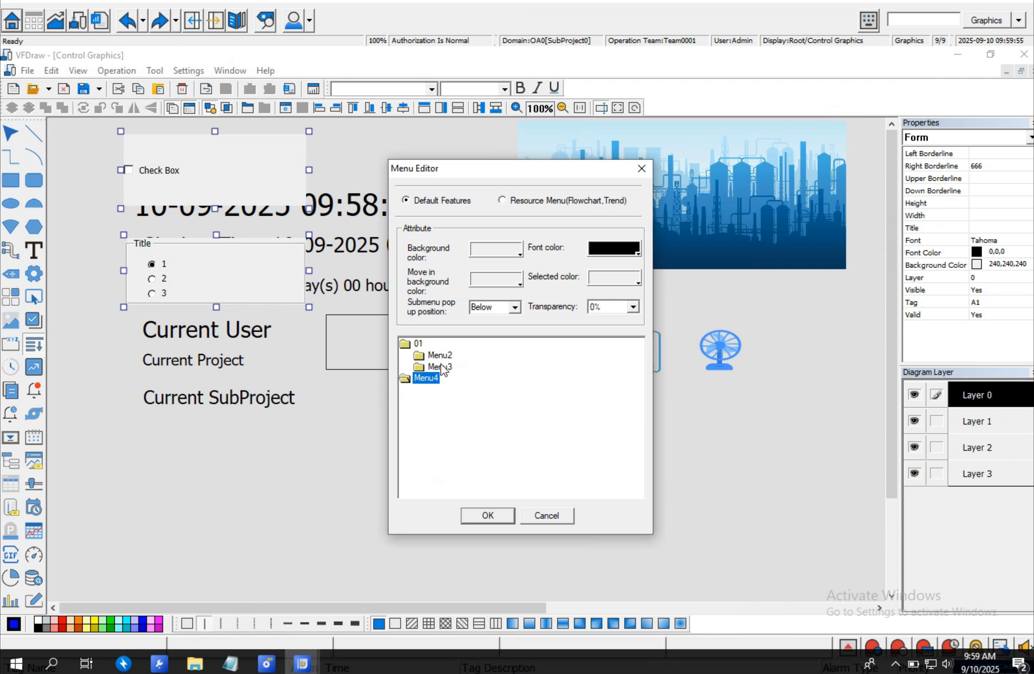
- Give Menu2 a dynamic Open Panel action that opens EVENT.pic
left_click(441, 355)
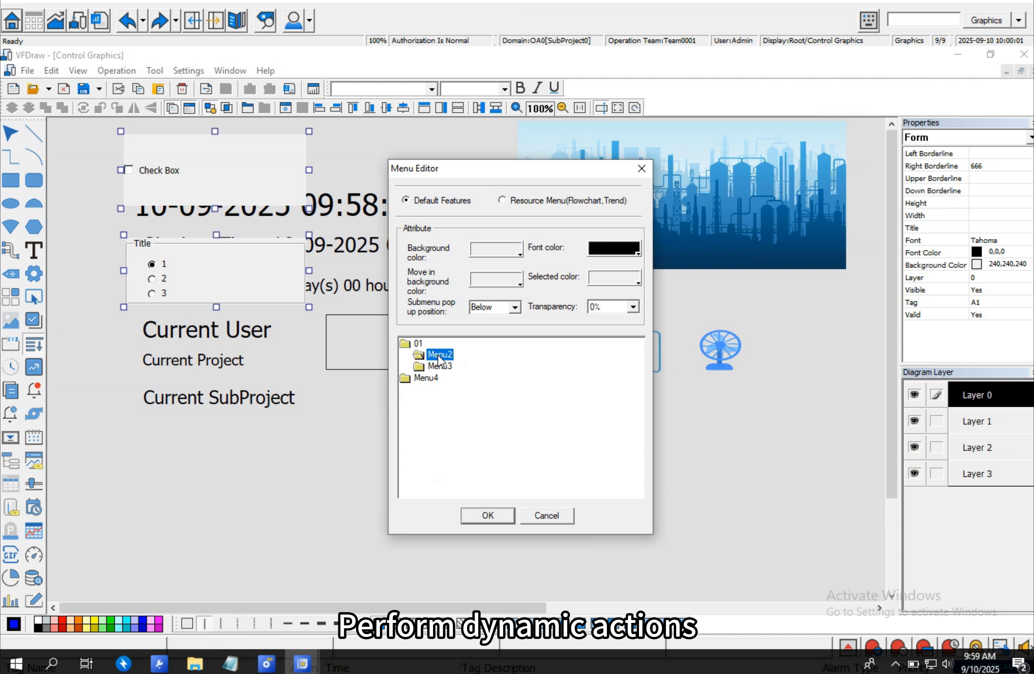
right_click(438, 356)
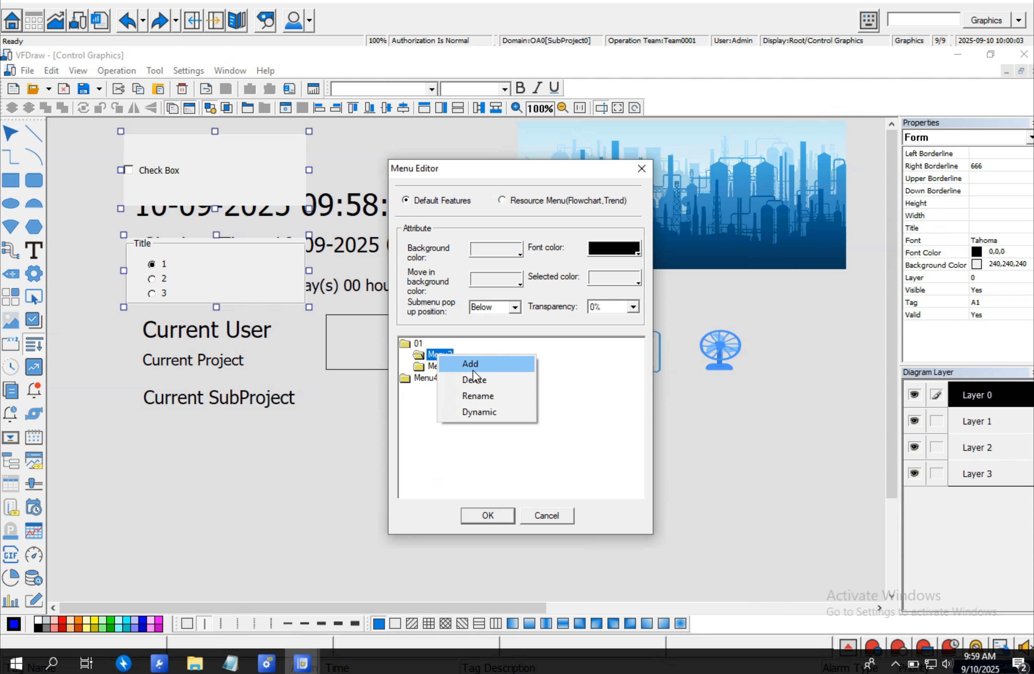
left_click(469, 413)
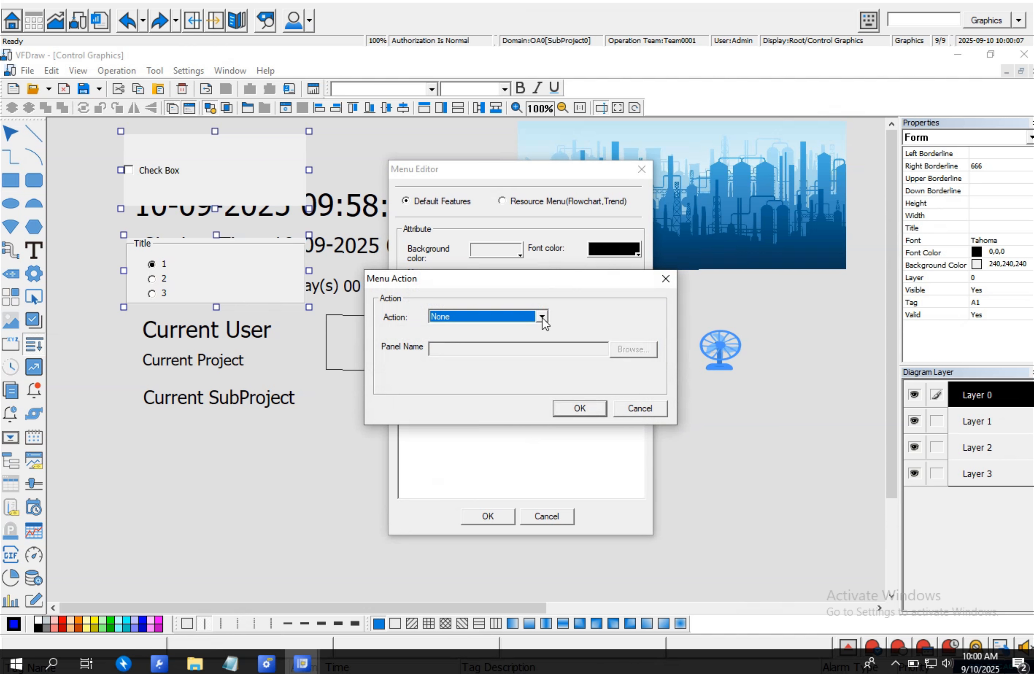
left_click(542, 316)
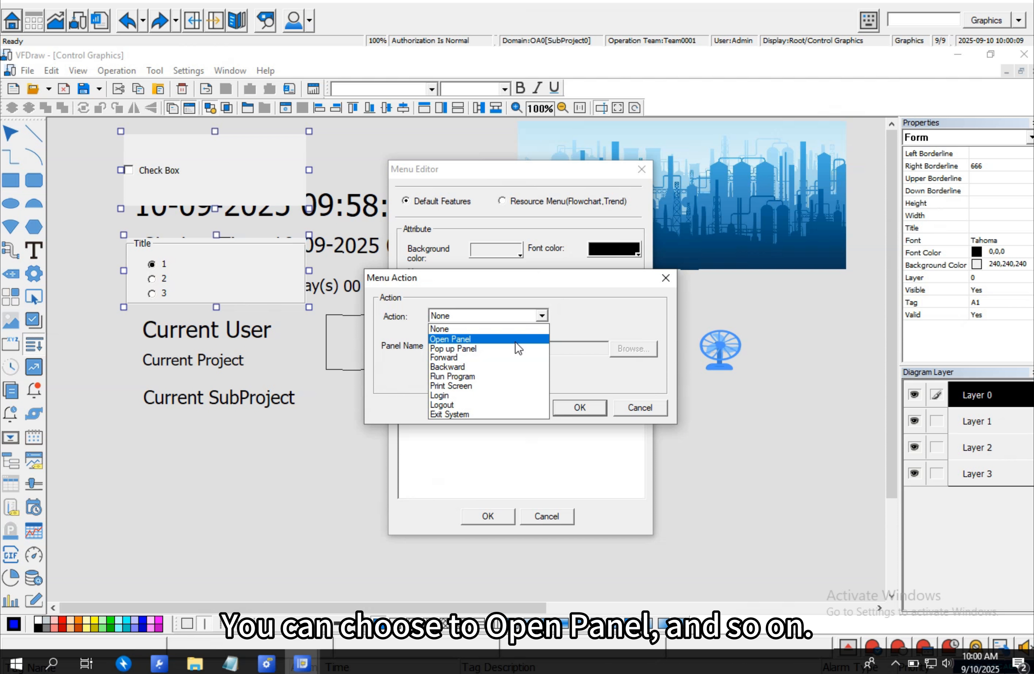
left_click(491, 341)
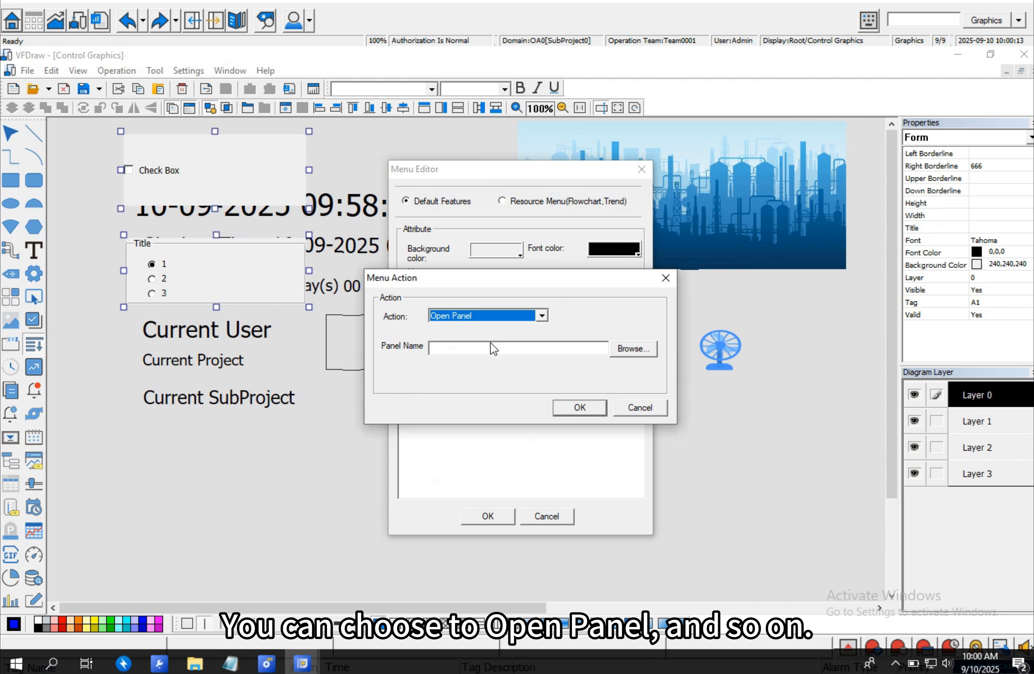
left_click(632, 348)
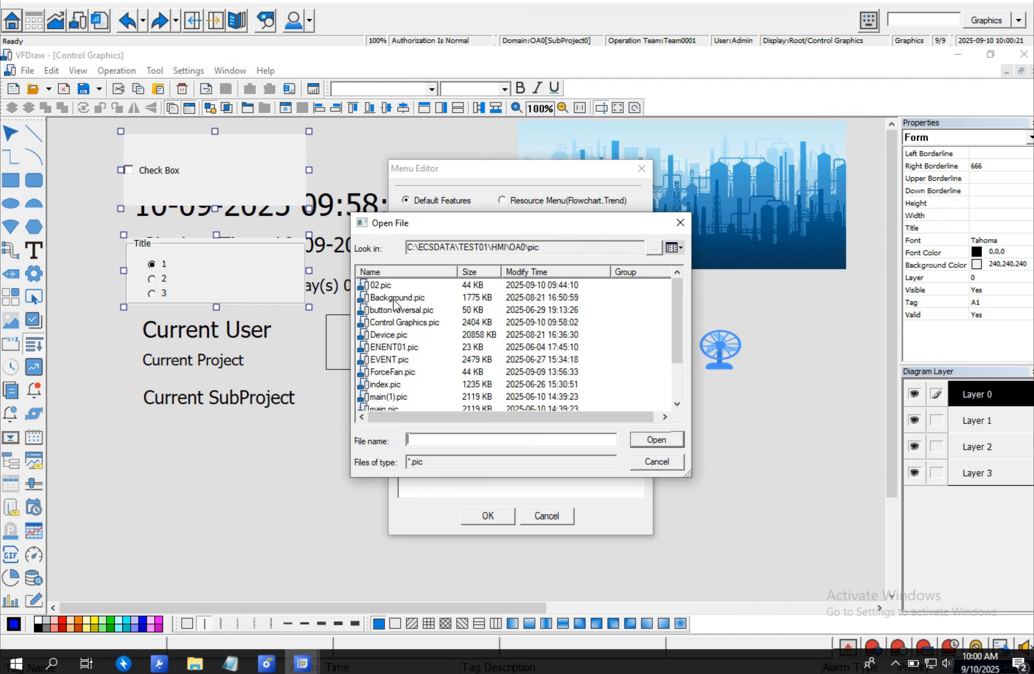
scroll(404, 381, "down", 2)
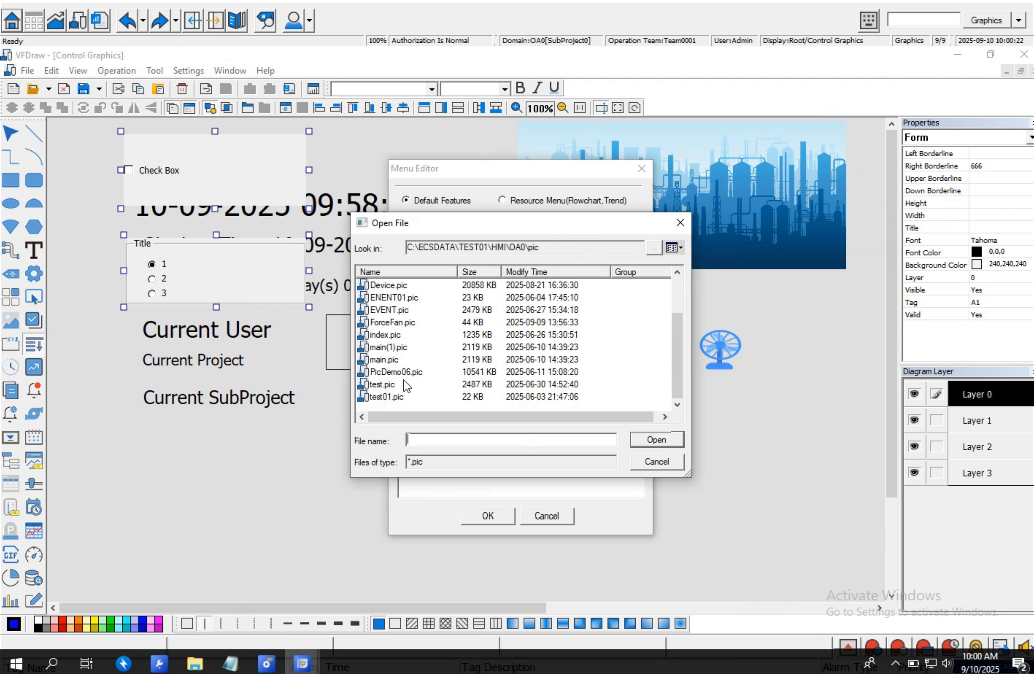
double_click(396, 309)
left_click(576, 399)
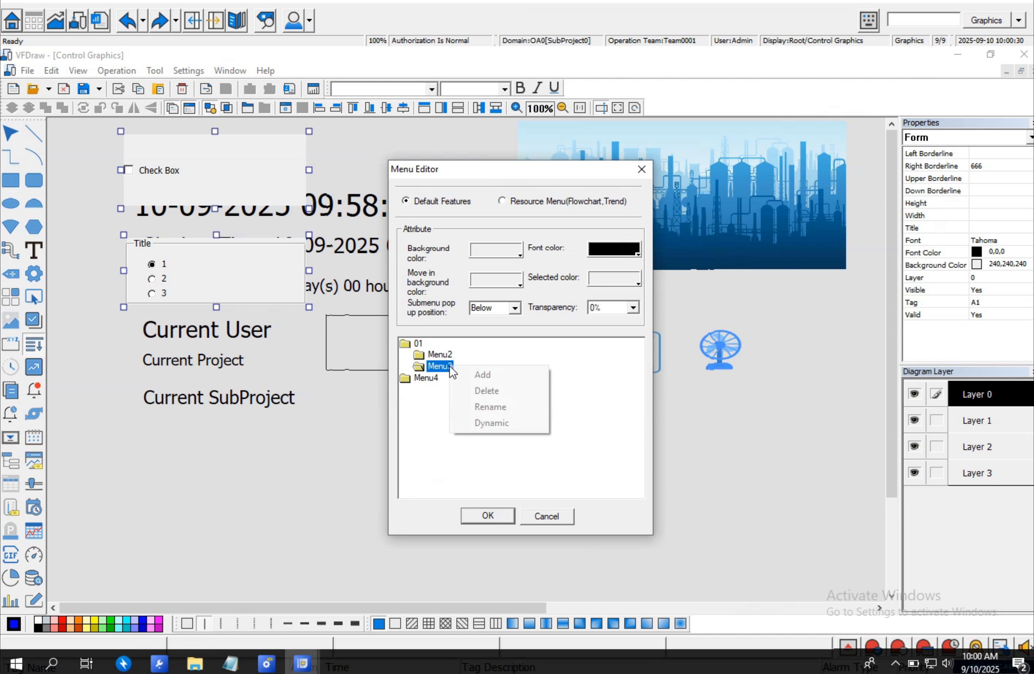
- Give Menu3 a dynamic Open Panel action that opens button reversal.pic
right_click(448, 415)
left_click(504, 420)
left_click(542, 316)
left_click(459, 341)
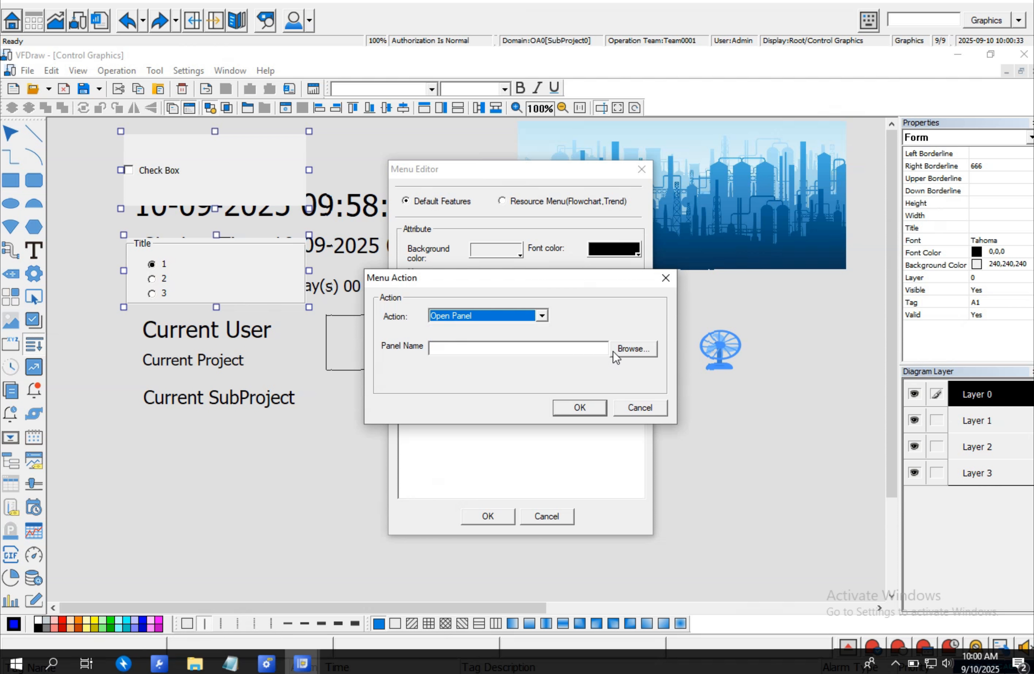
left_click(630, 348)
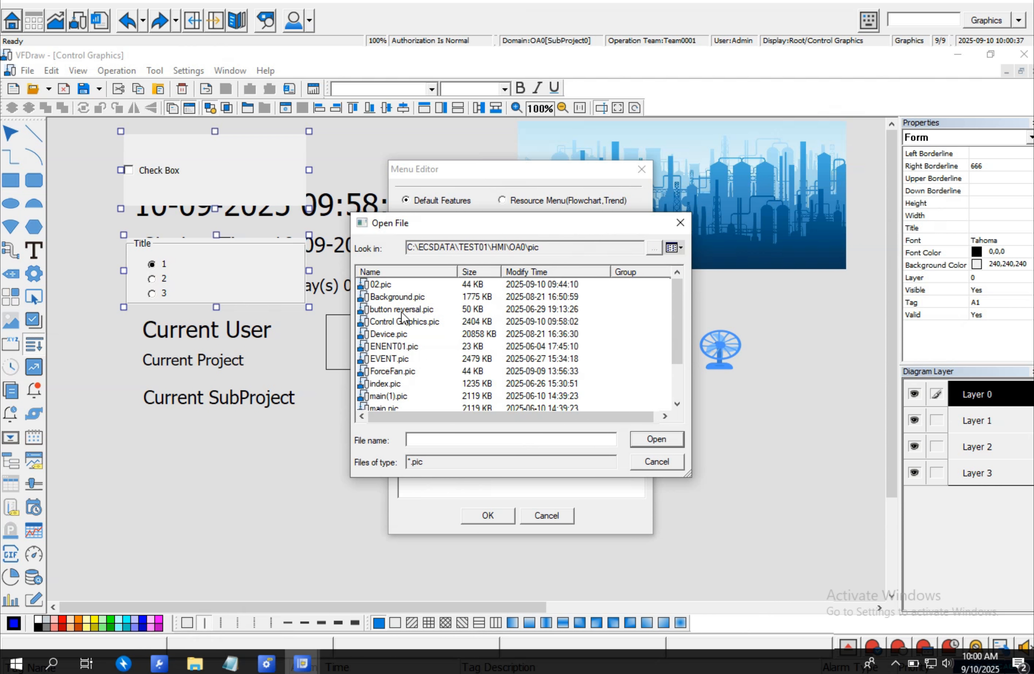
double_click(402, 311)
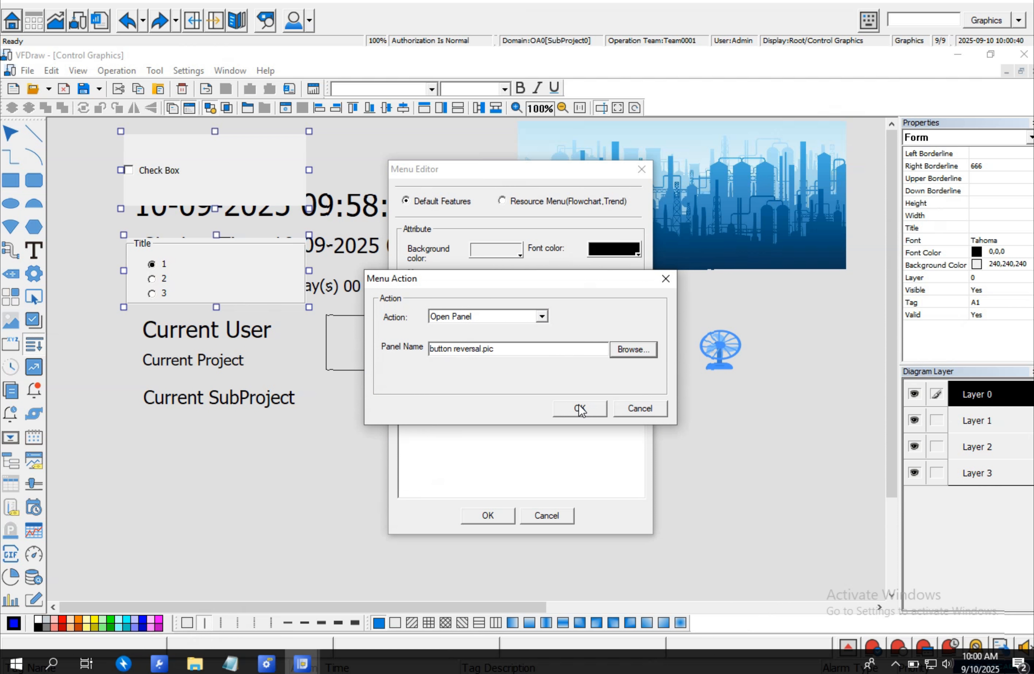
left_click(541, 316)
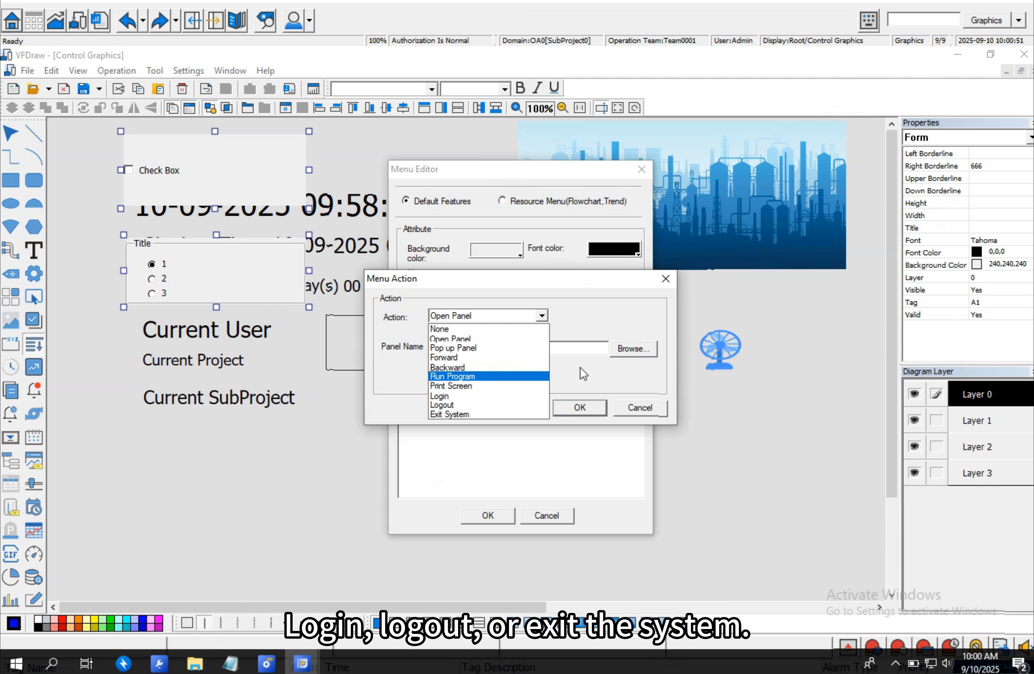
left_click(596, 407)
left_click(582, 406)
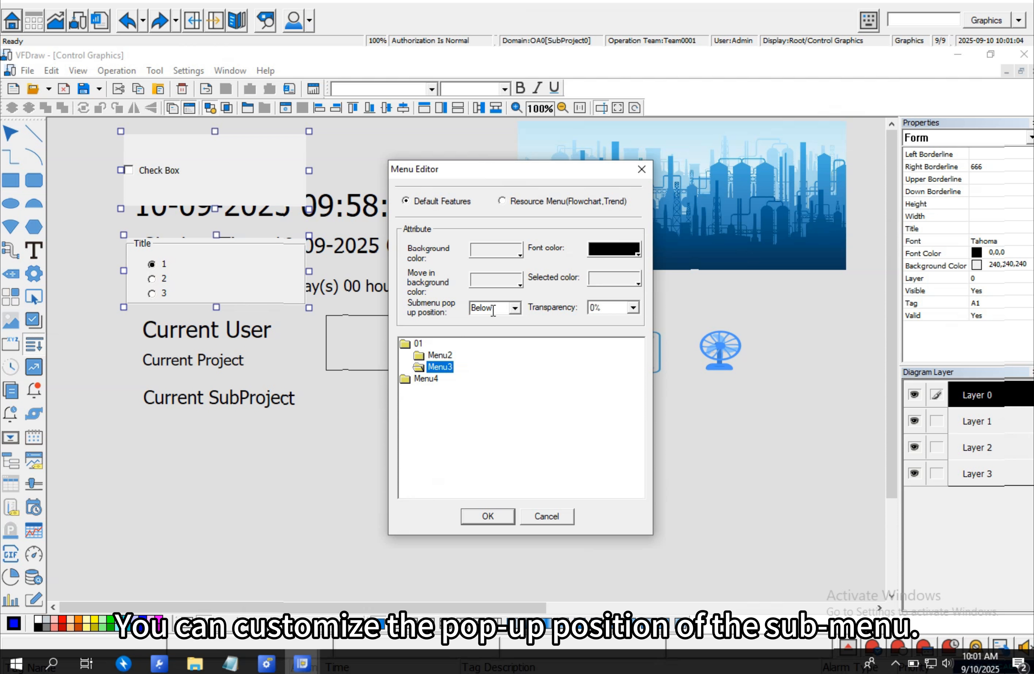
- Review the submenu pop-up position options and close the Menu Editor
left_click(514, 308)
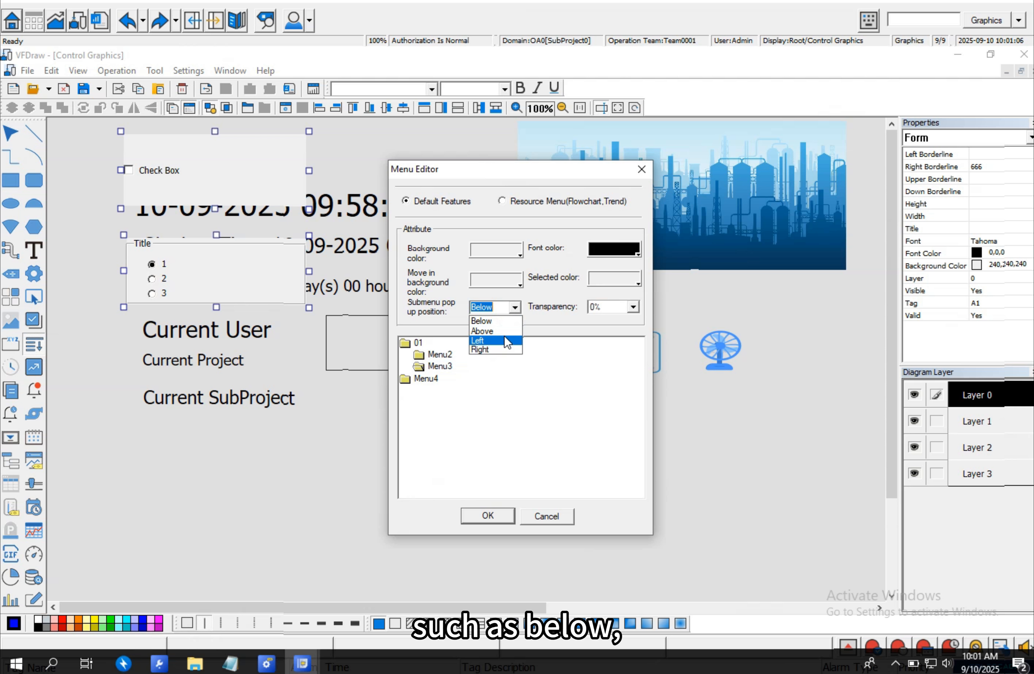
left_click(594, 399)
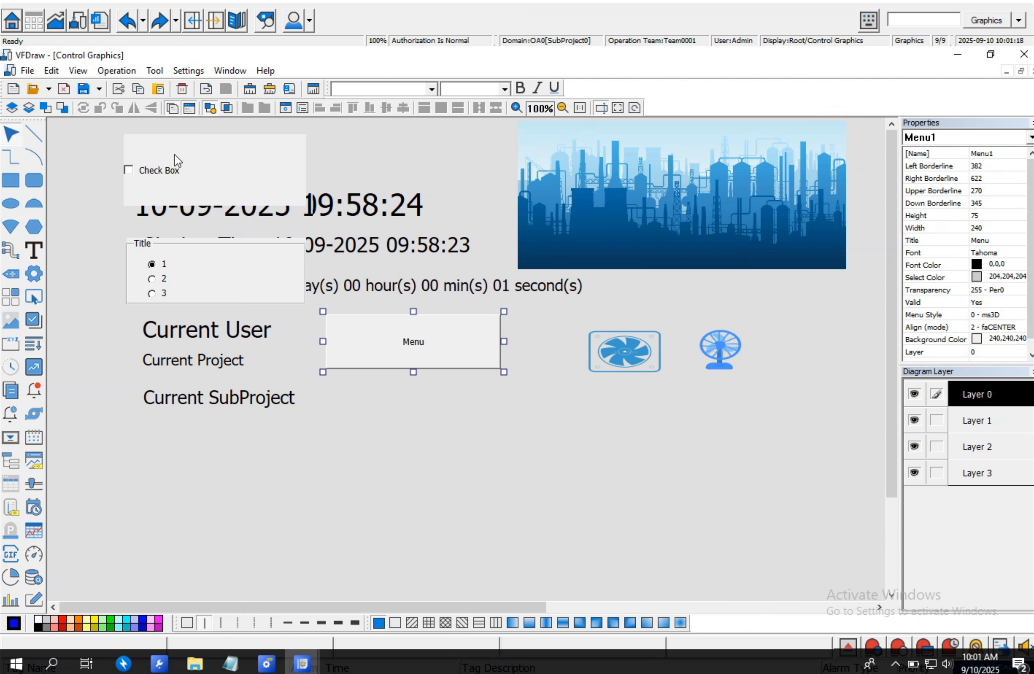
- Save the Control Graphics page and close the drawing editor
left_click(82, 89)
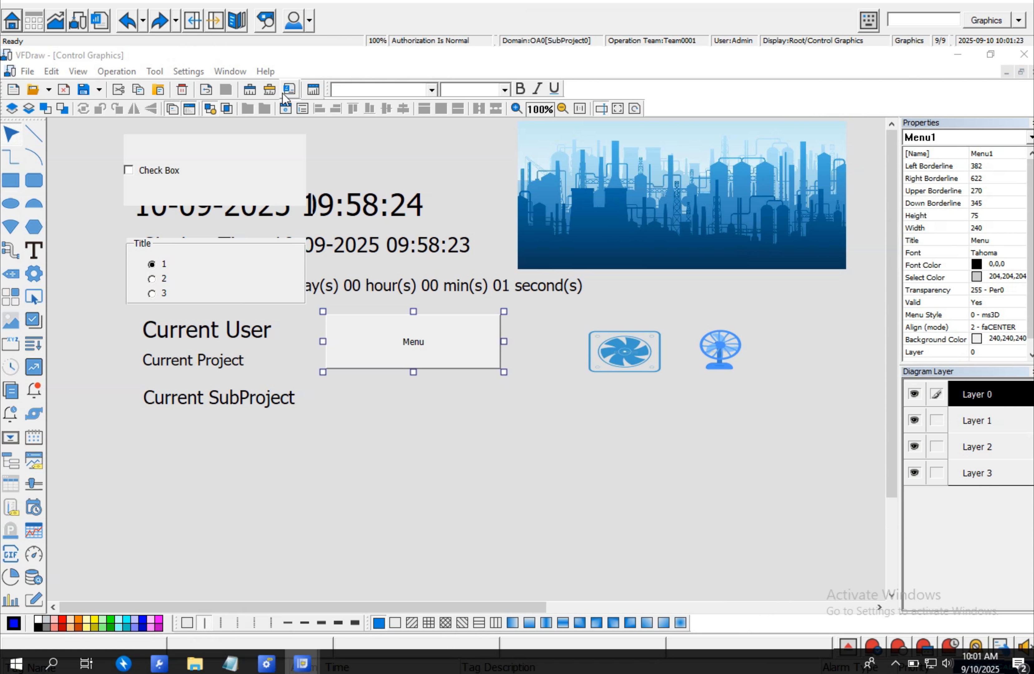
left_click(1022, 55)
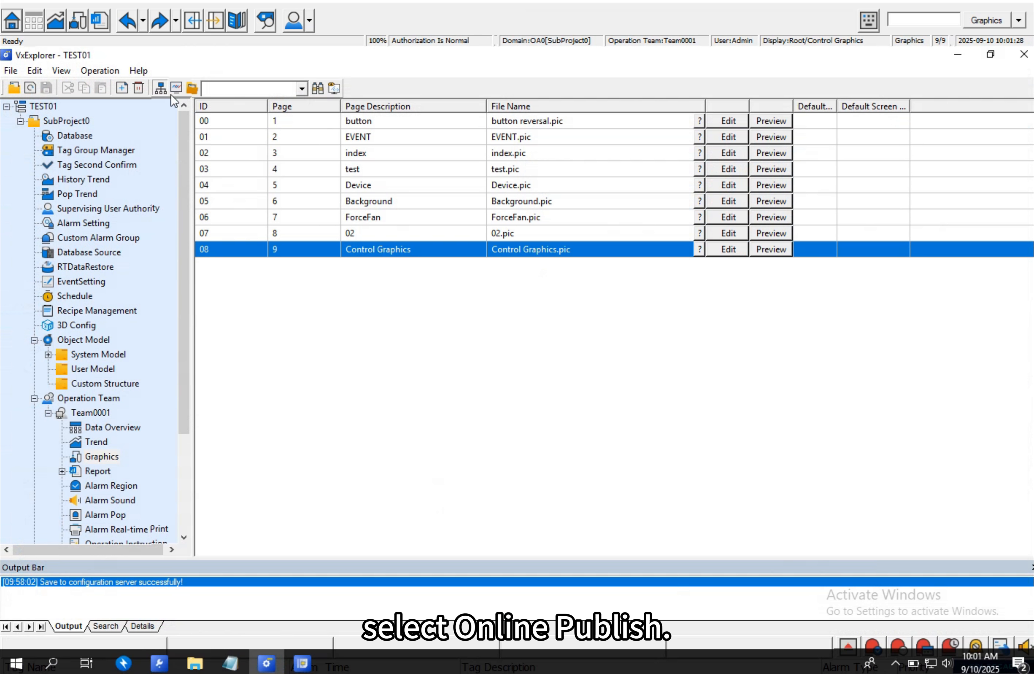
- Publish the configuration online, exit the publish dialog, and refresh the current runtime page
left_click(176, 88)
left_click(371, 515)
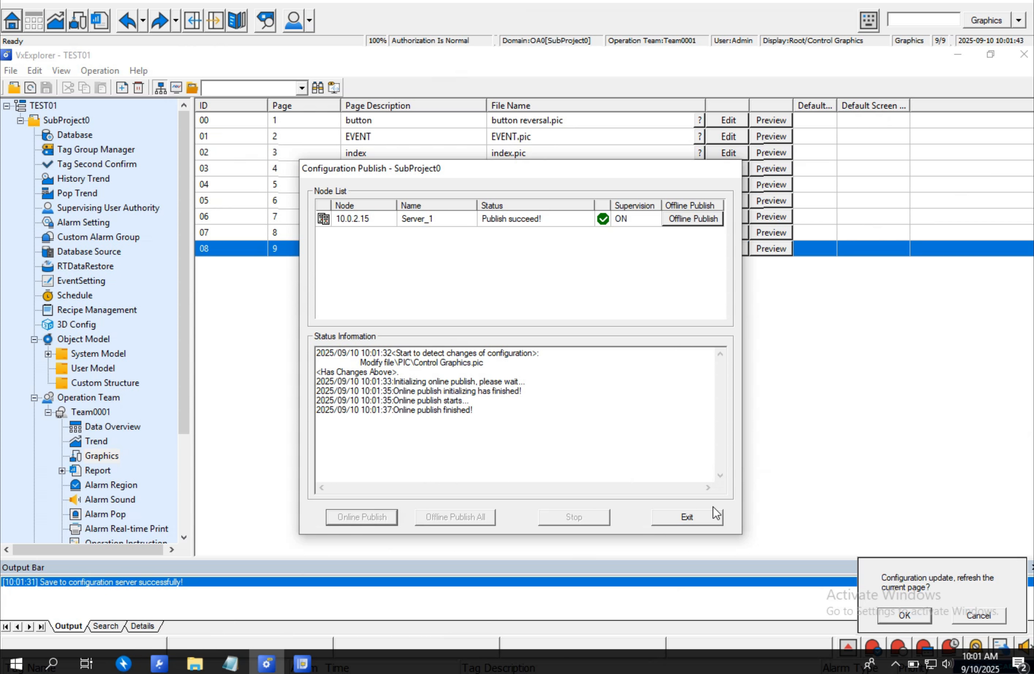
left_click(700, 516)
left_click(904, 613)
- Open the runtime menu and choose Menu2 under 01 to test its page link
left_click(267, 280)
mouse_move(238, 305)
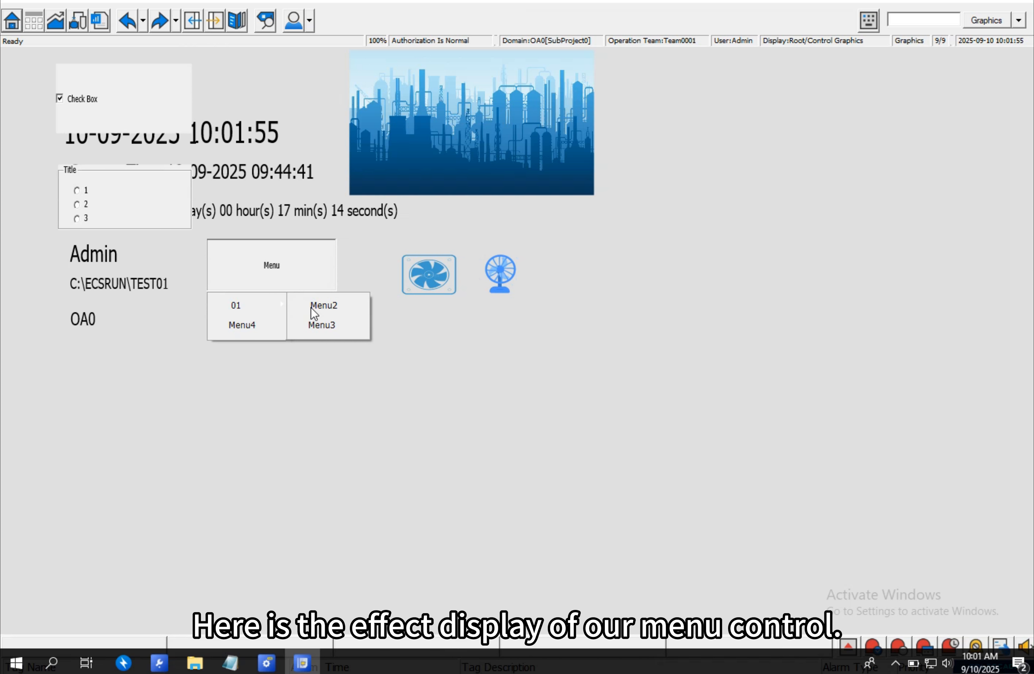
left_click(334, 304)
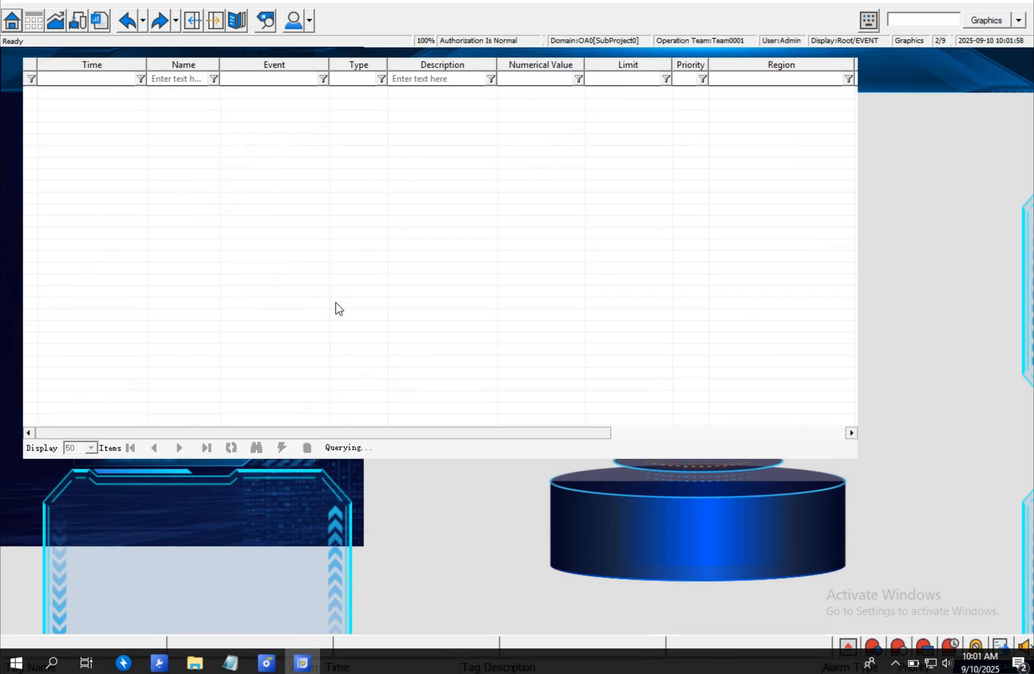
- Navigate back to the Control Graphics page through the runtime Root page list
right_click(827, 194)
mouse_move(830, 339)
mouse_move(783, 340)
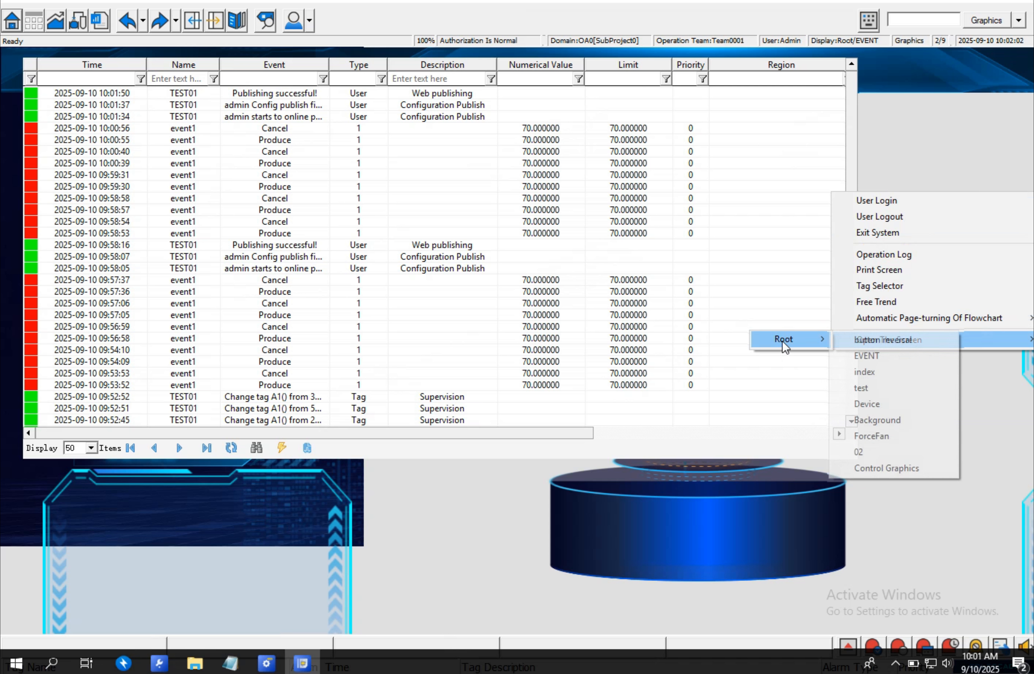
left_click(886, 468)
- Open the runtime menu and choose Menu3 under 01 to test its page link
left_click(274, 282)
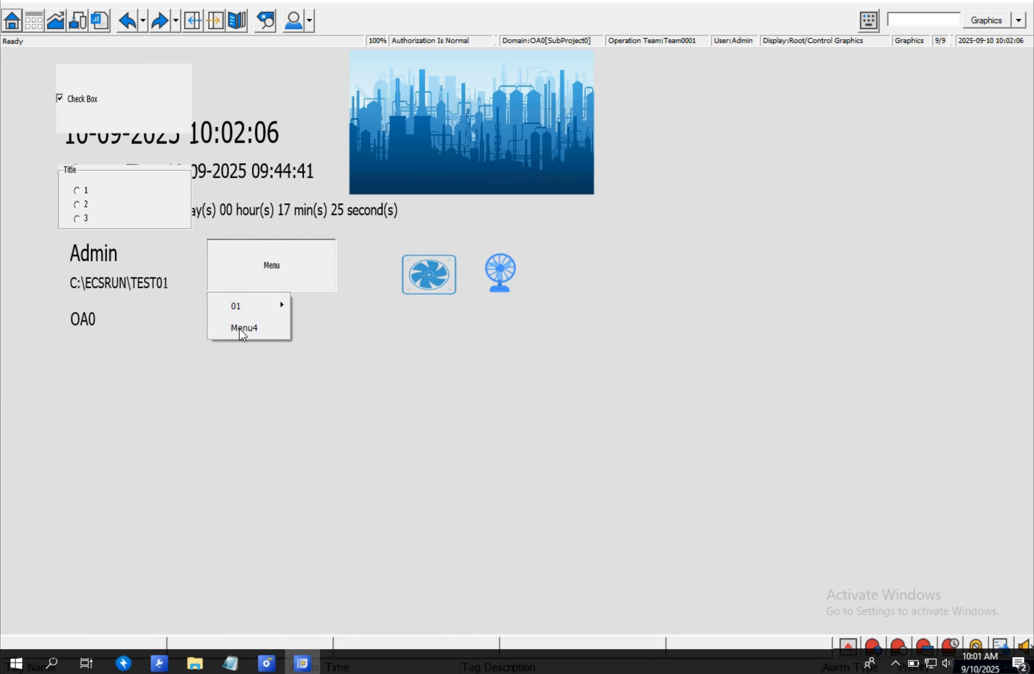
mouse_move(258, 306)
left_click(334, 331)
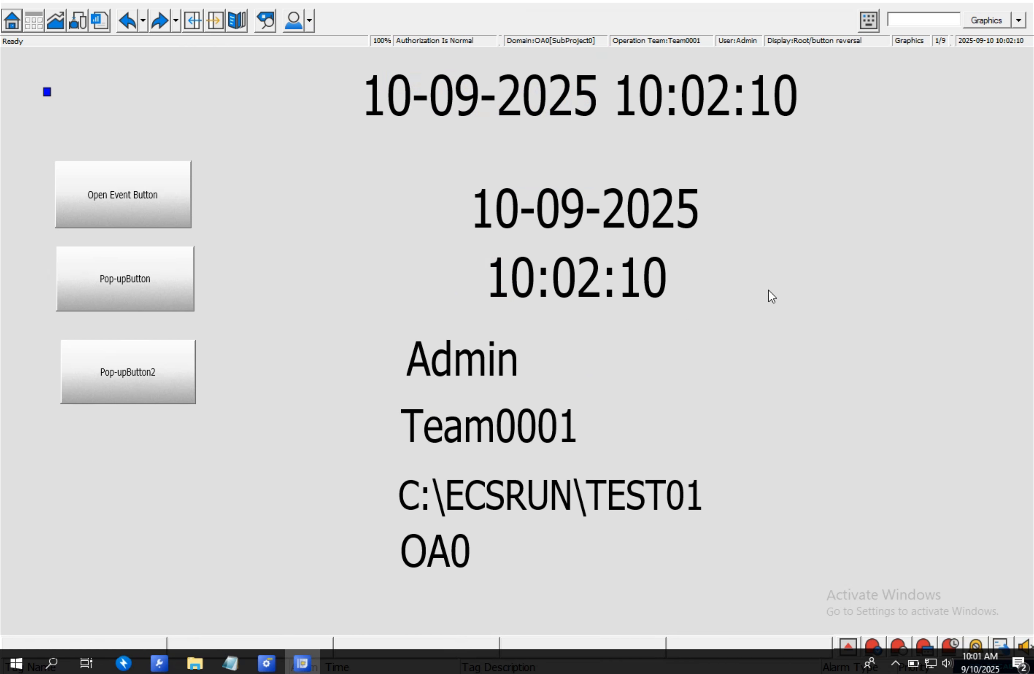
- Return to the Control Graphics page through the runtime Root page list, then open and close its Menu
right_click(792, 279)
mouse_move(809, 427)
mouse_move(751, 427)
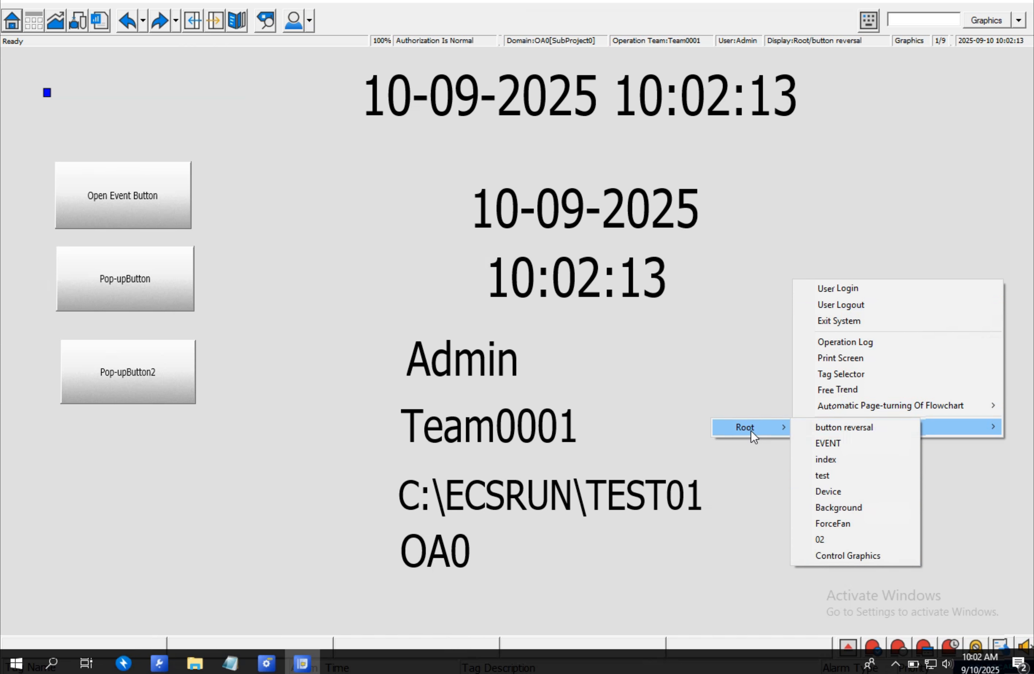
left_click(845, 556)
left_click(333, 281)
mouse_move(271, 304)
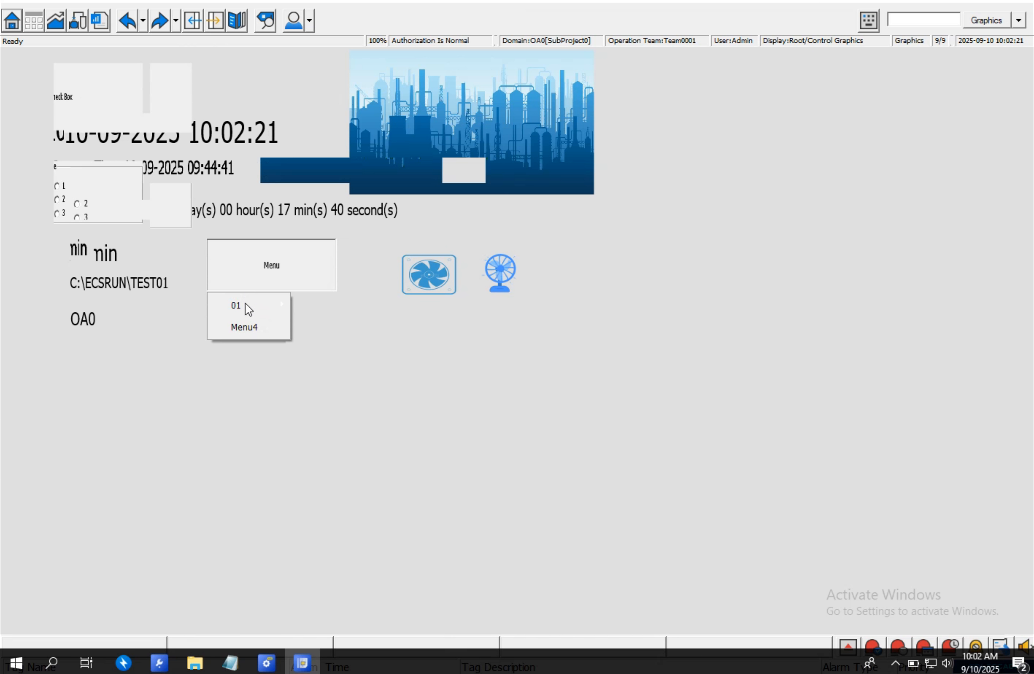
left_click(411, 392)
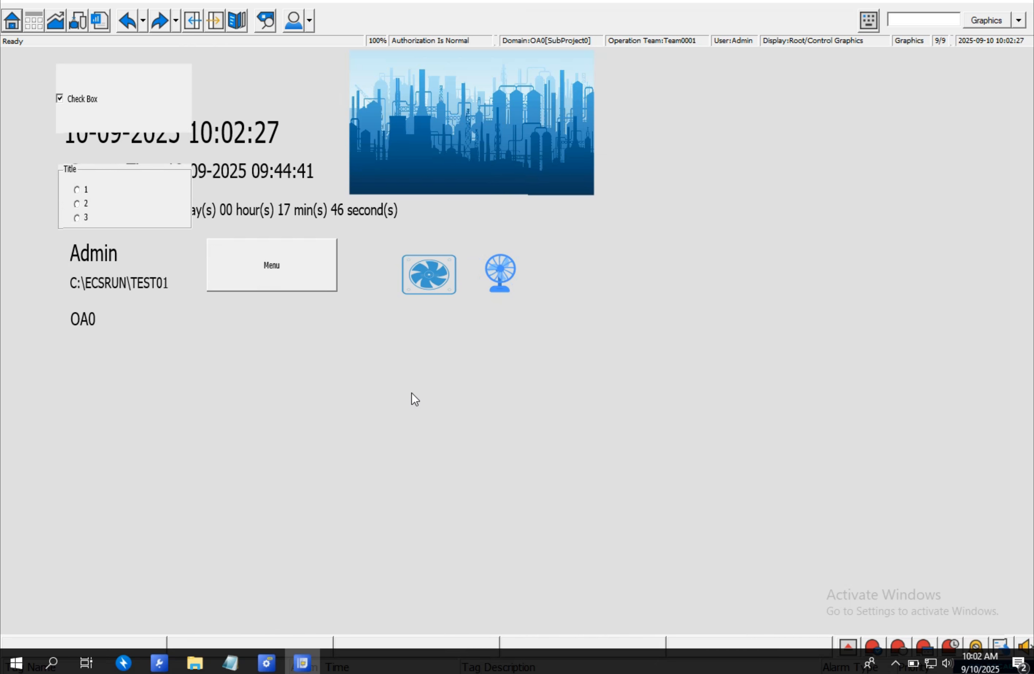
- Open the Control Graphics page for editing and draw a real-time data table about 693 by 277 below the Menu button
left_click(266, 663)
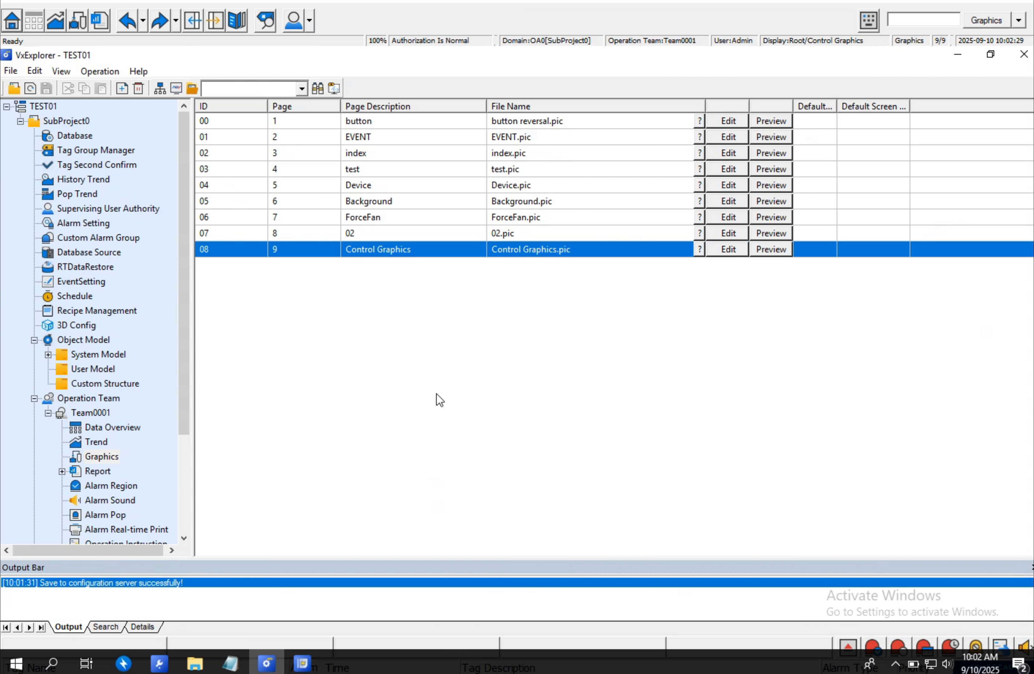
left_click(728, 249)
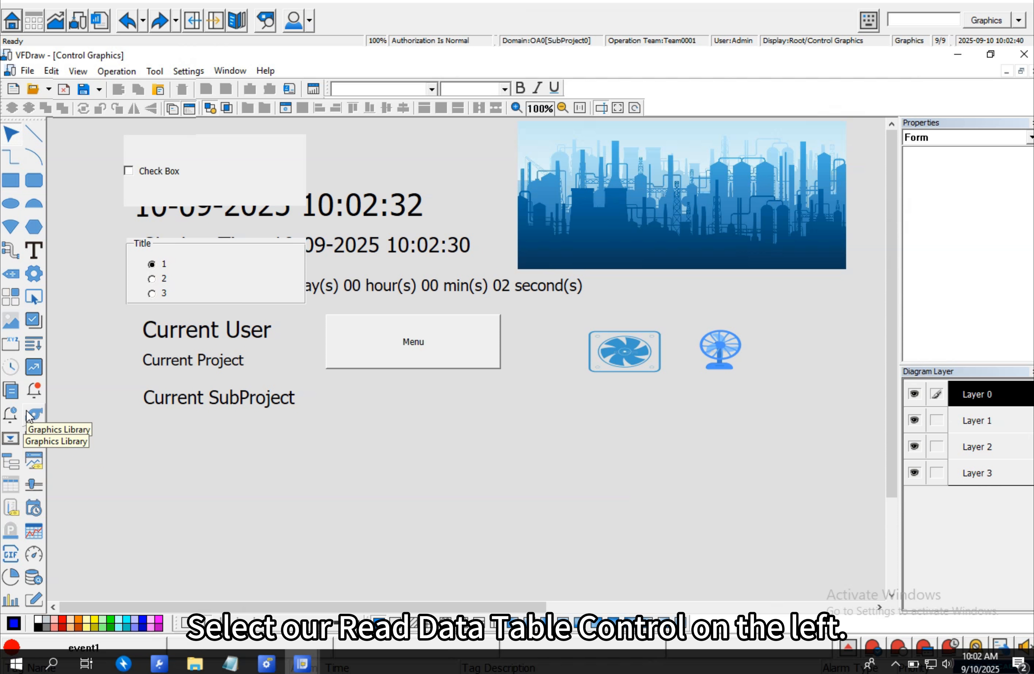
left_click(11, 485)
left_click_drag(365, 406, 727, 577)
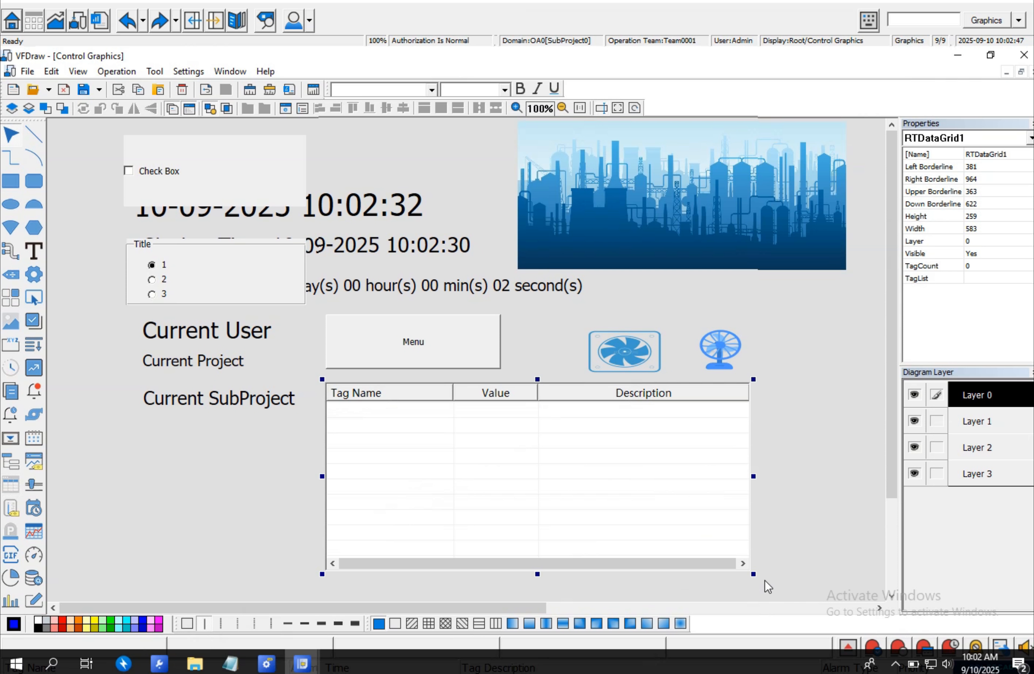
left_click_drag(753, 573, 834, 586)
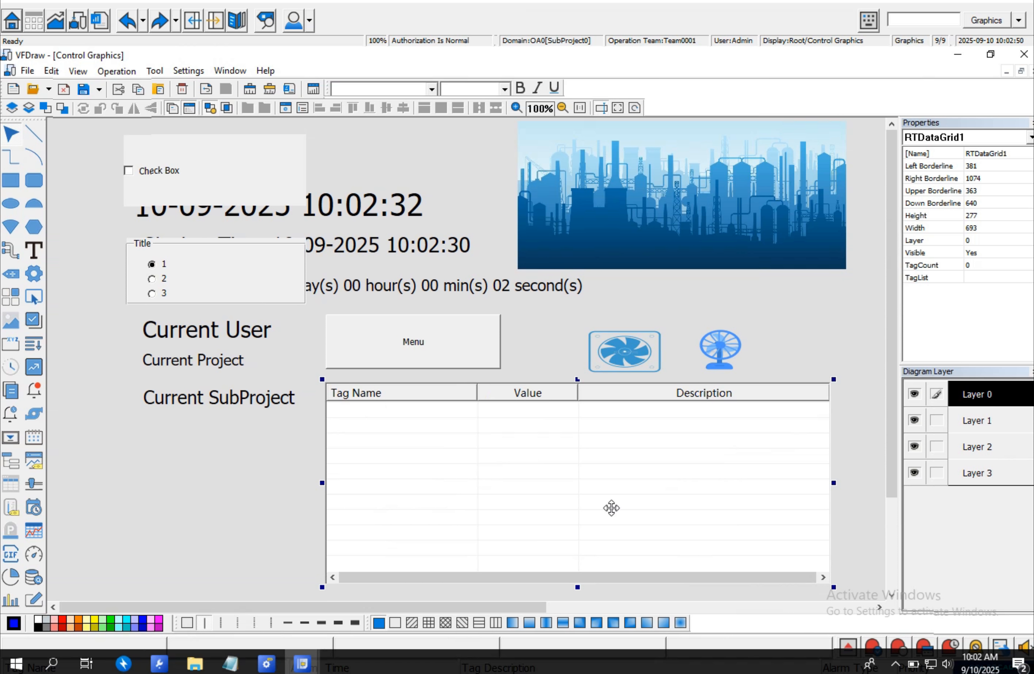
- Open the data table's properties and start adding tags to its tag list
double_click(498, 490)
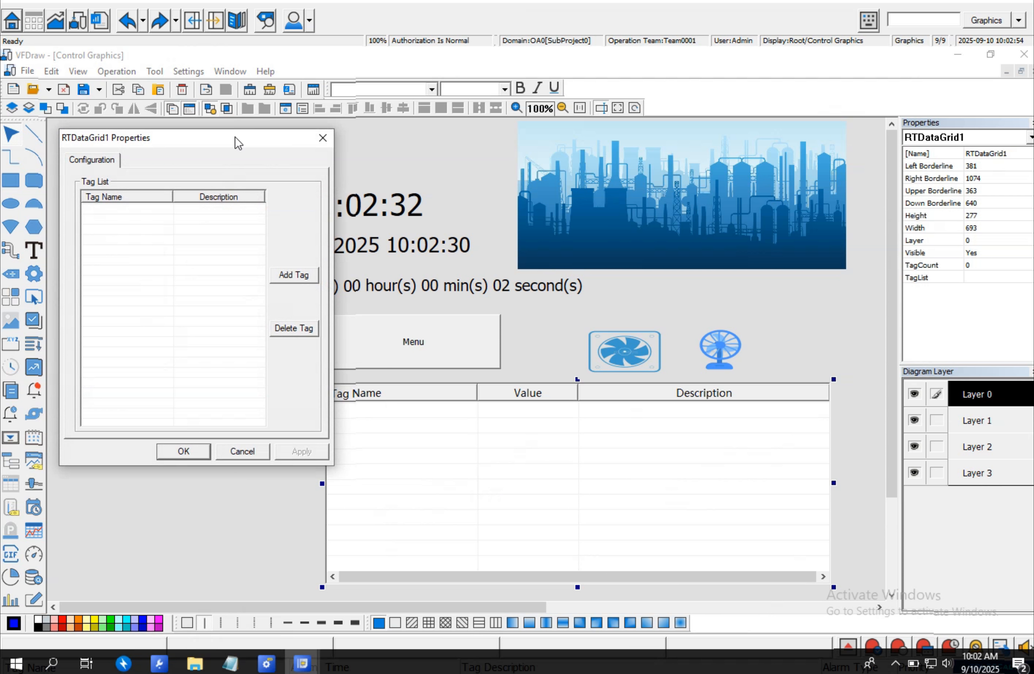
left_click_drag(221, 148, 624, 171)
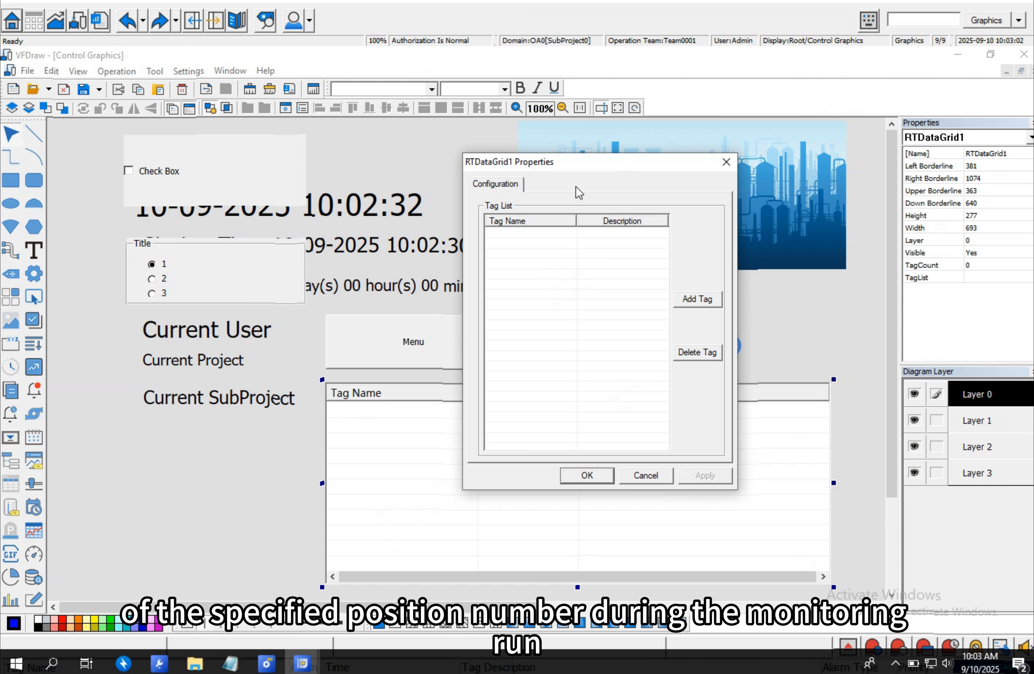
left_click_drag(582, 170, 640, 173)
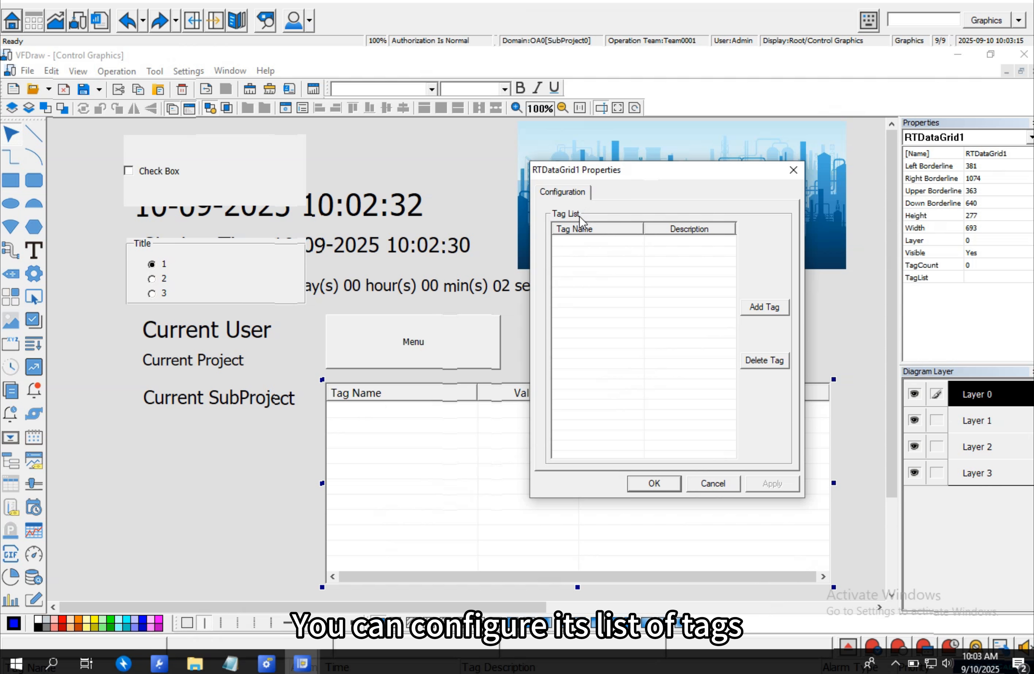
left_click(756, 308)
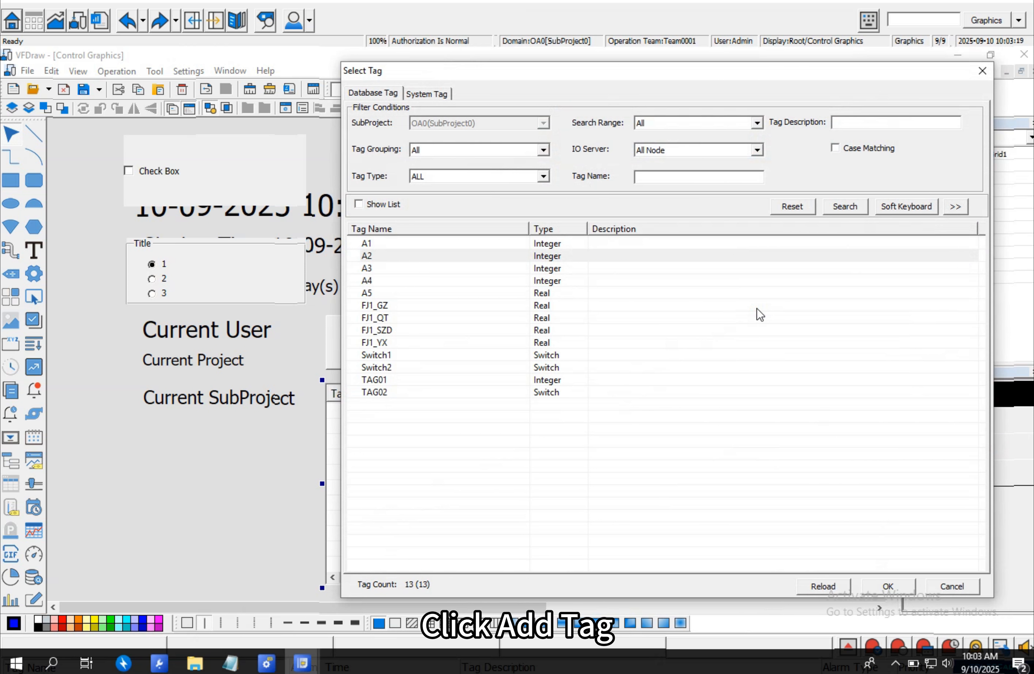
left_click(394, 245)
left_click_drag(431, 249, 416, 401)
left_click(843, 560)
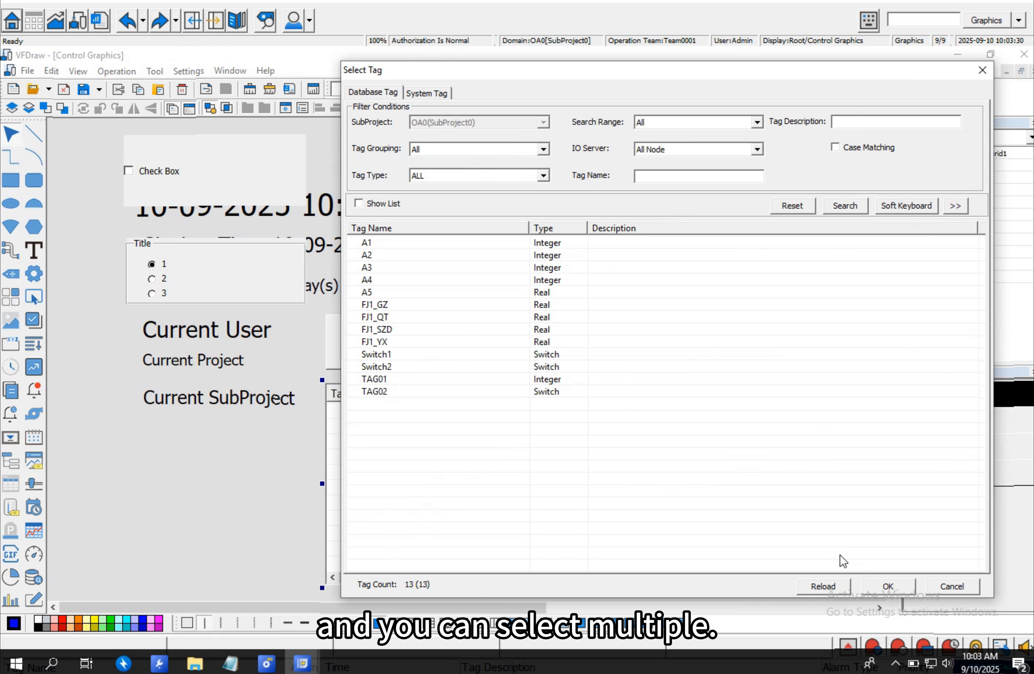
left_click(863, 588)
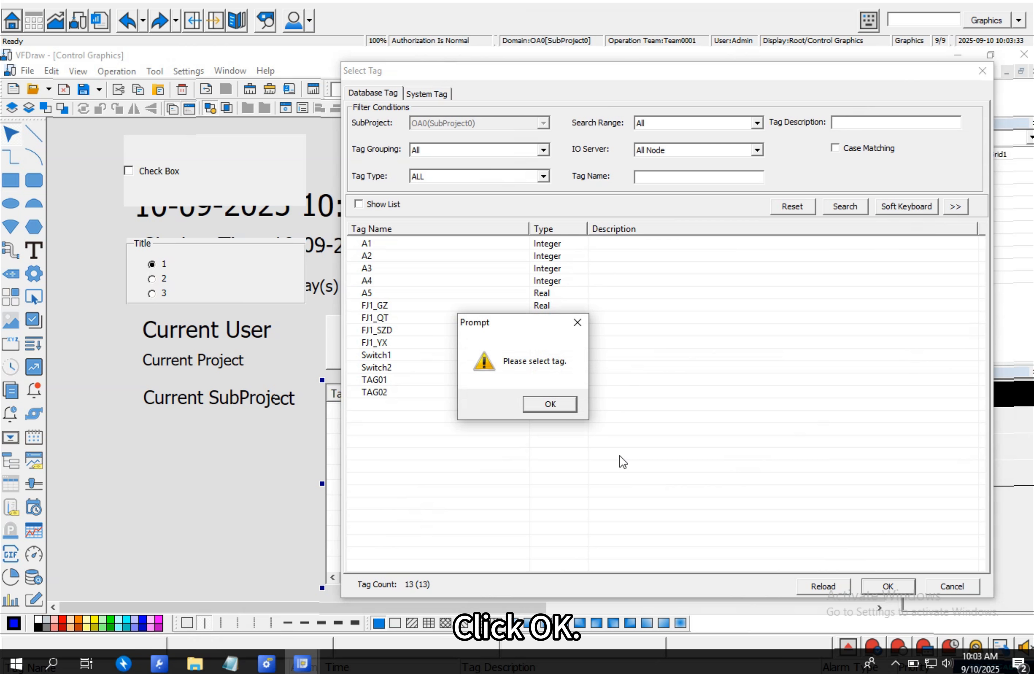
left_click(552, 407)
left_click(709, 379)
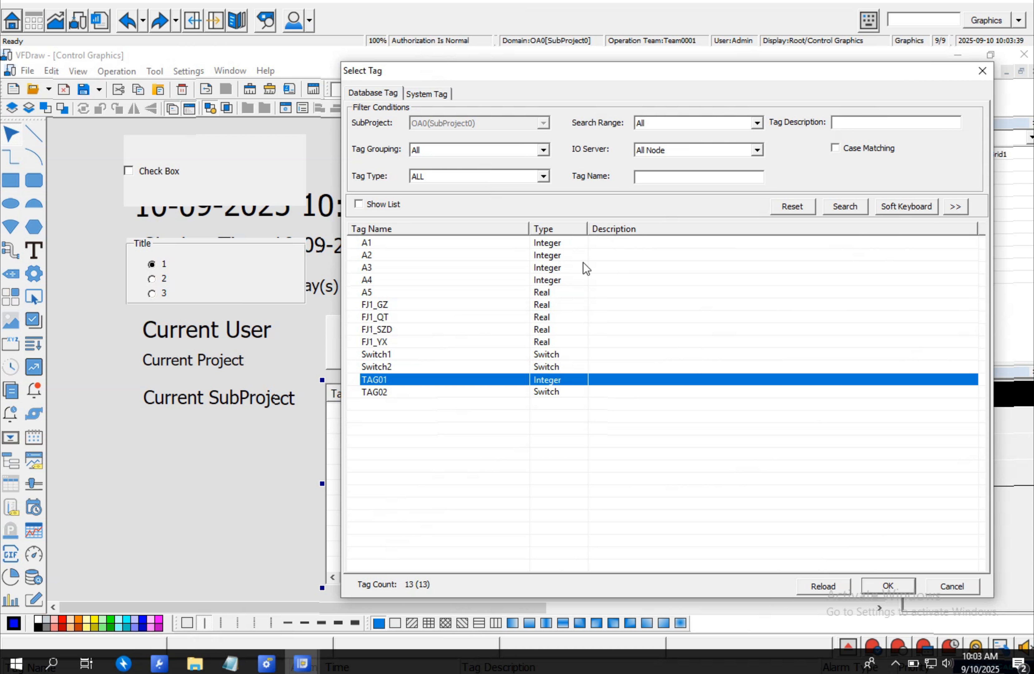
left_click_drag(415, 250, 425, 407)
left_click(829, 586)
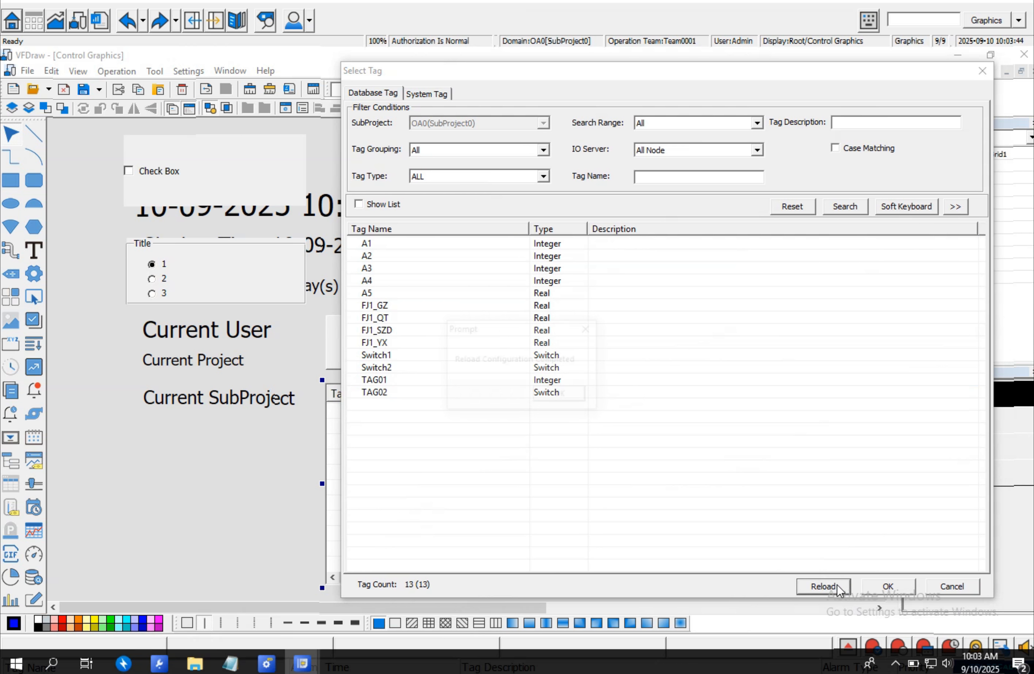
left_click(574, 396)
- Select all database tags from A1 to TAG02 and apply them to the data table's tag list
left_click(472, 245)
left_click_drag(469, 257, 470, 409)
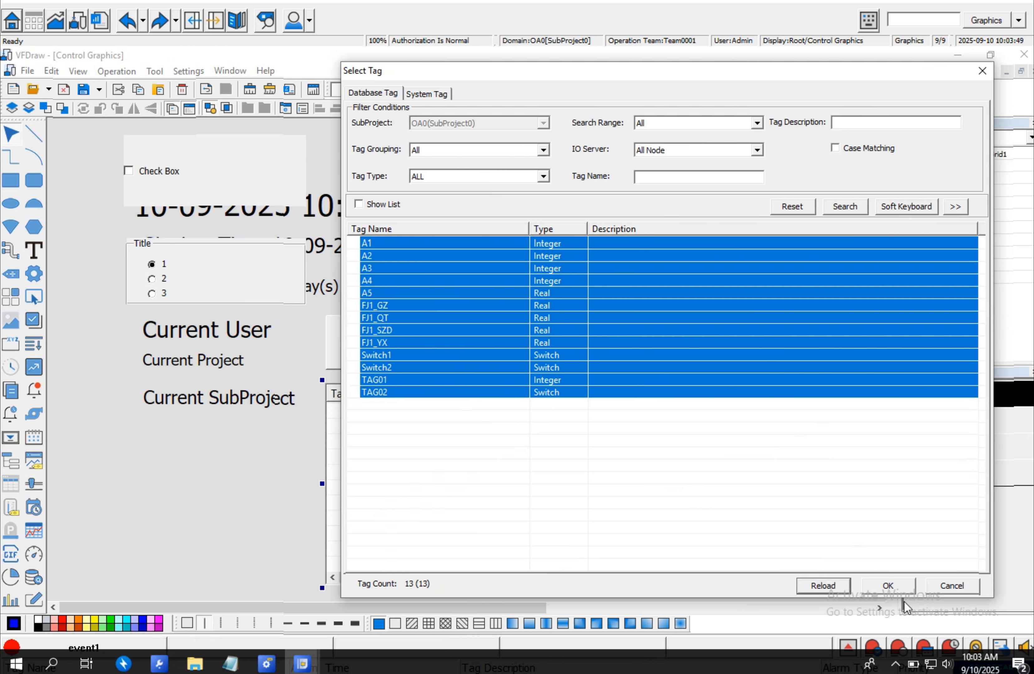
left_click(888, 586)
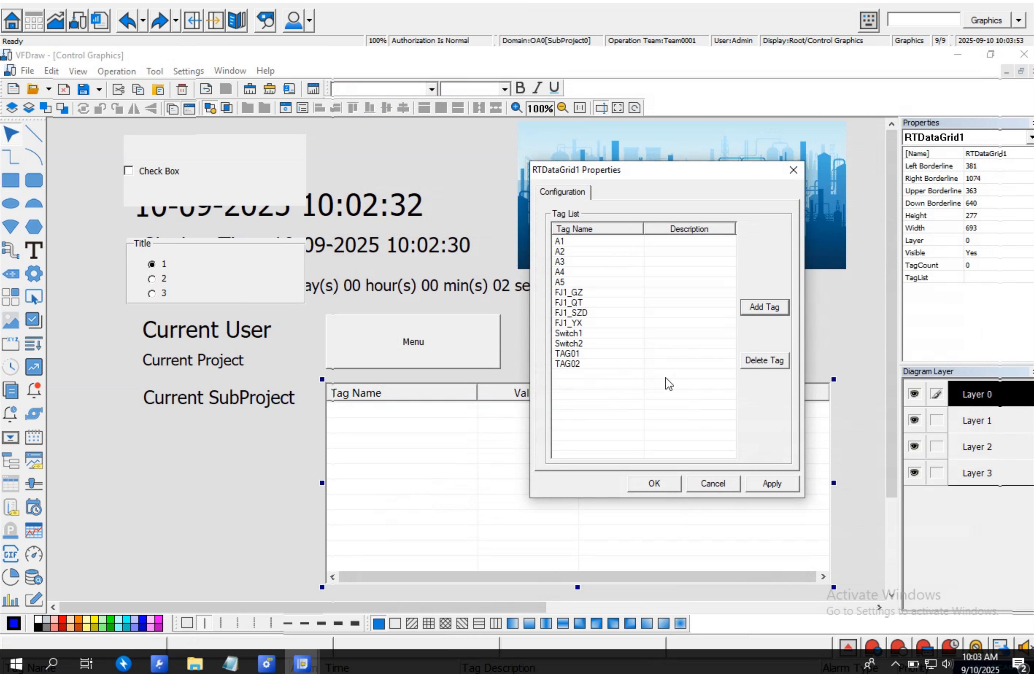
left_click(770, 483)
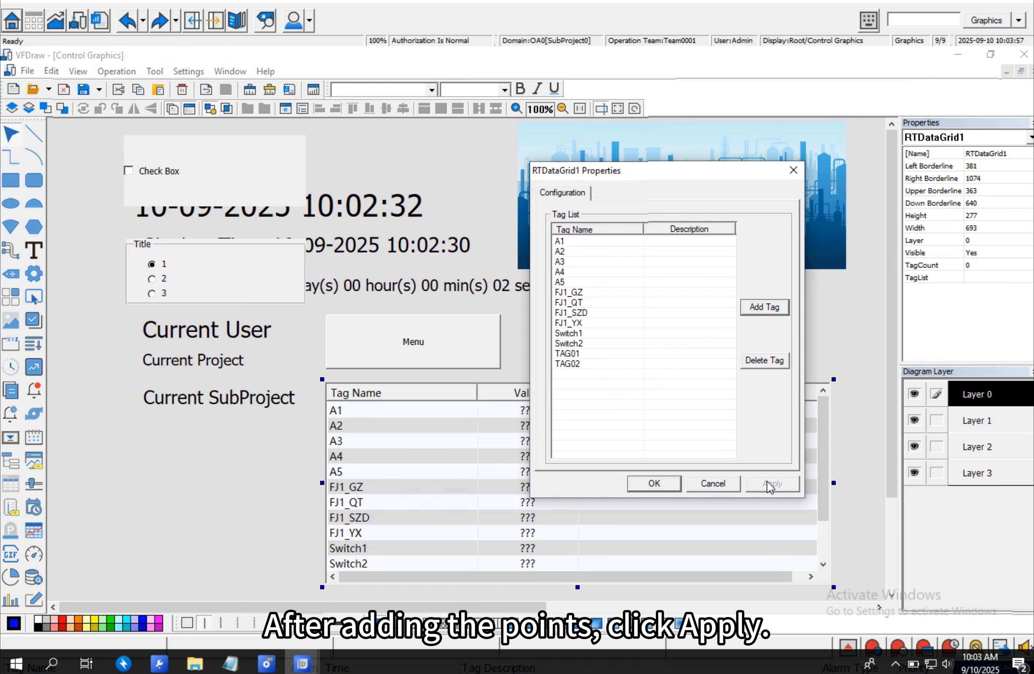
left_click(671, 486)
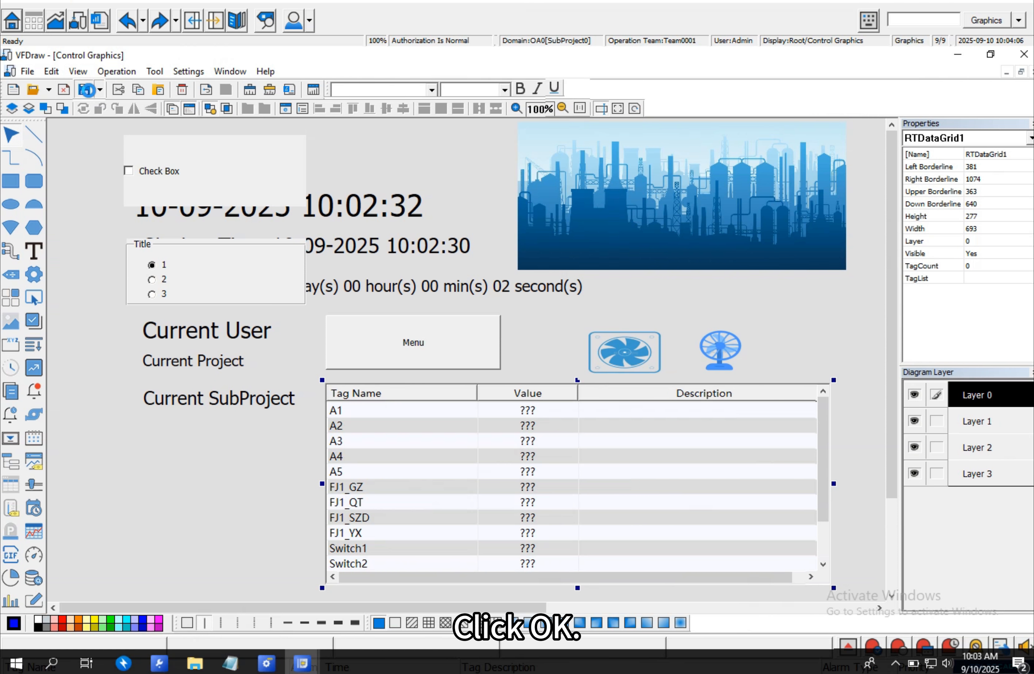
- Save and close the page, publish the configuration online, exit the publish dialog, and refresh the runtime page
left_click(86, 90)
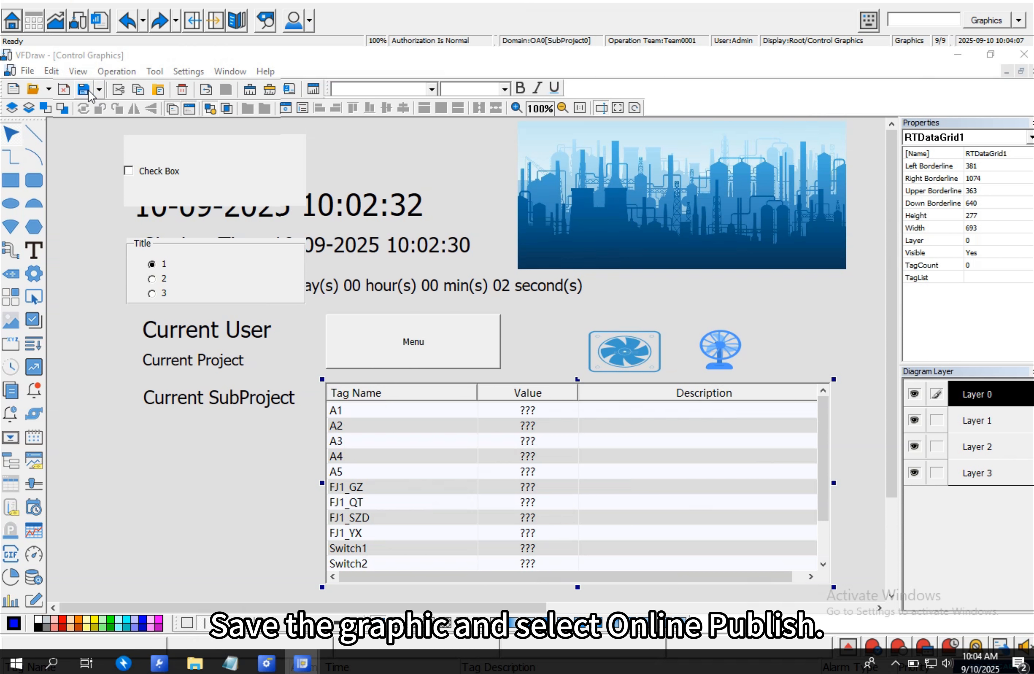
left_click(1024, 54)
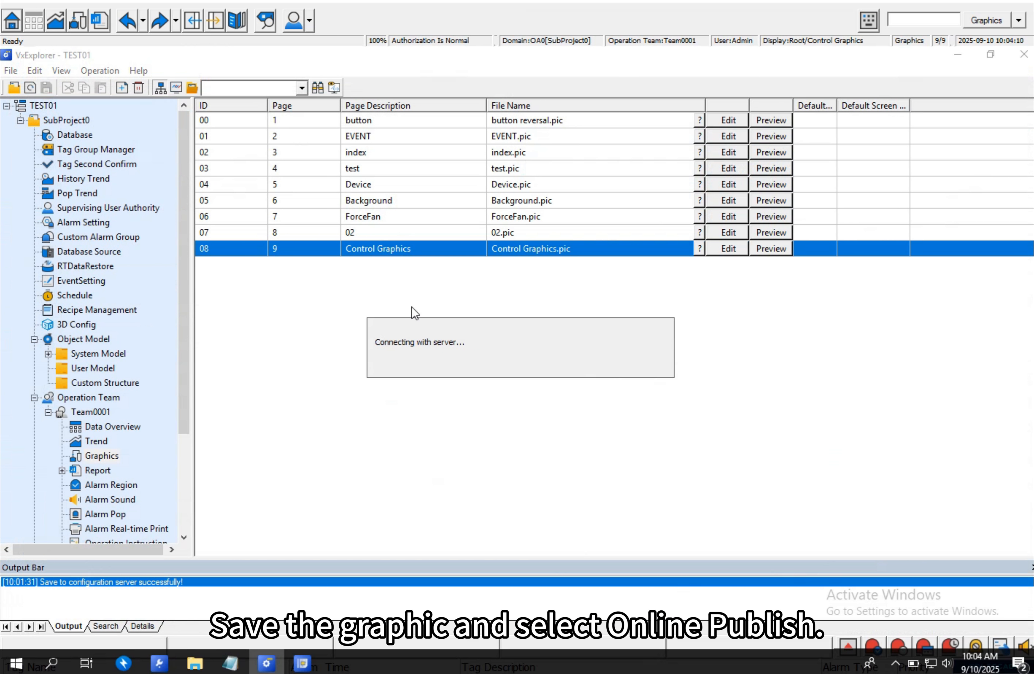
left_click(372, 517)
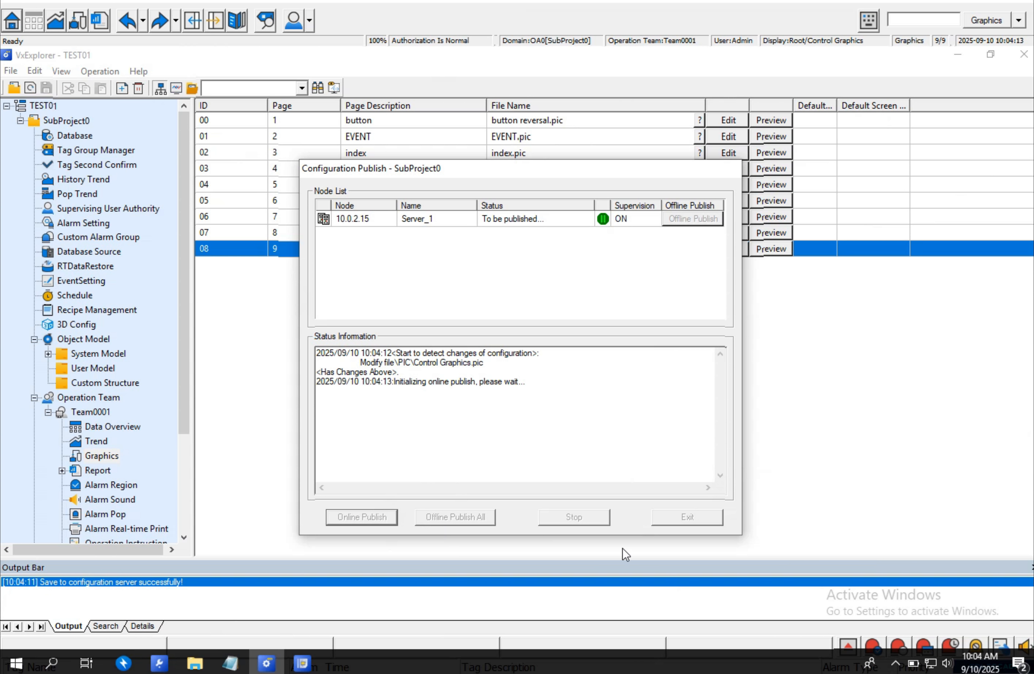
left_click(707, 519)
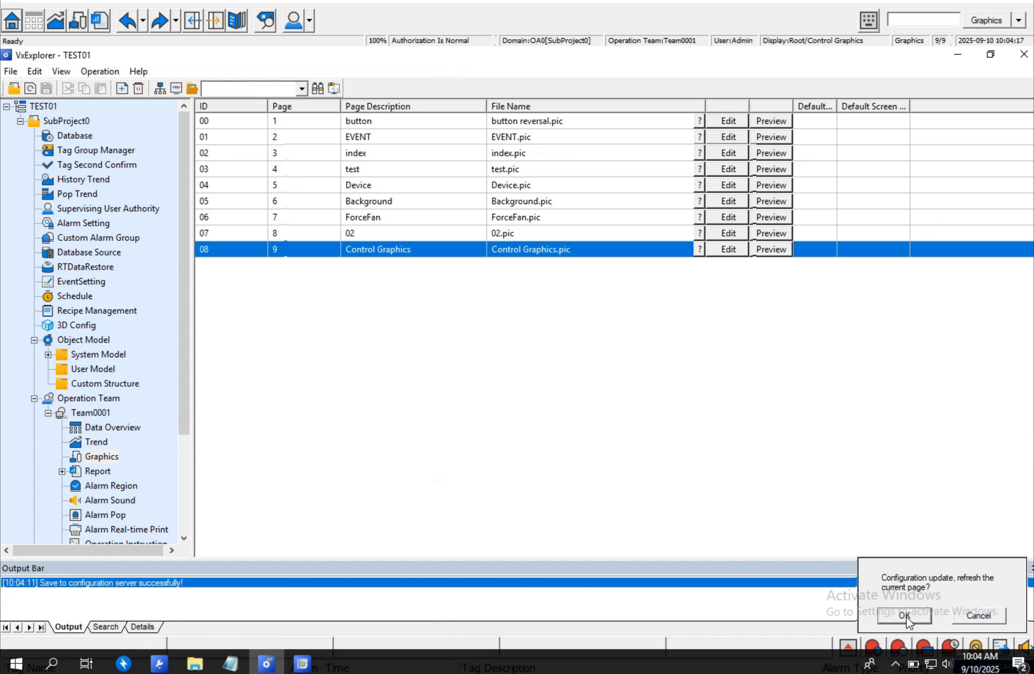
left_click(906, 617)
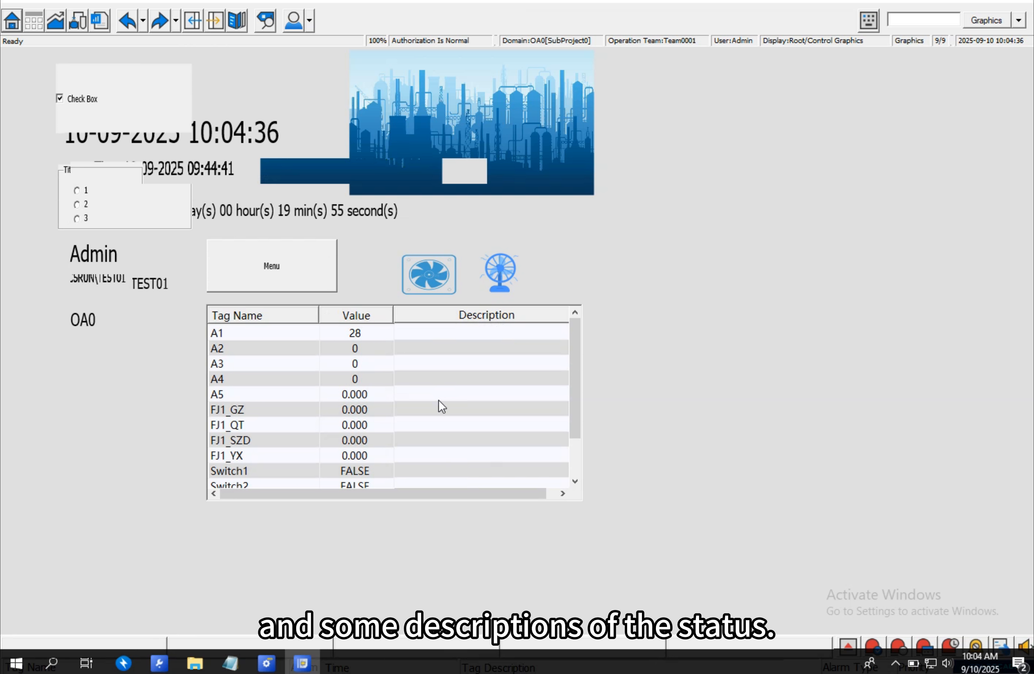
- Reopen the Control Graphics page for editing and enlarge the data table to about 915 by 482
left_click_drag(571, 407, 576, 497)
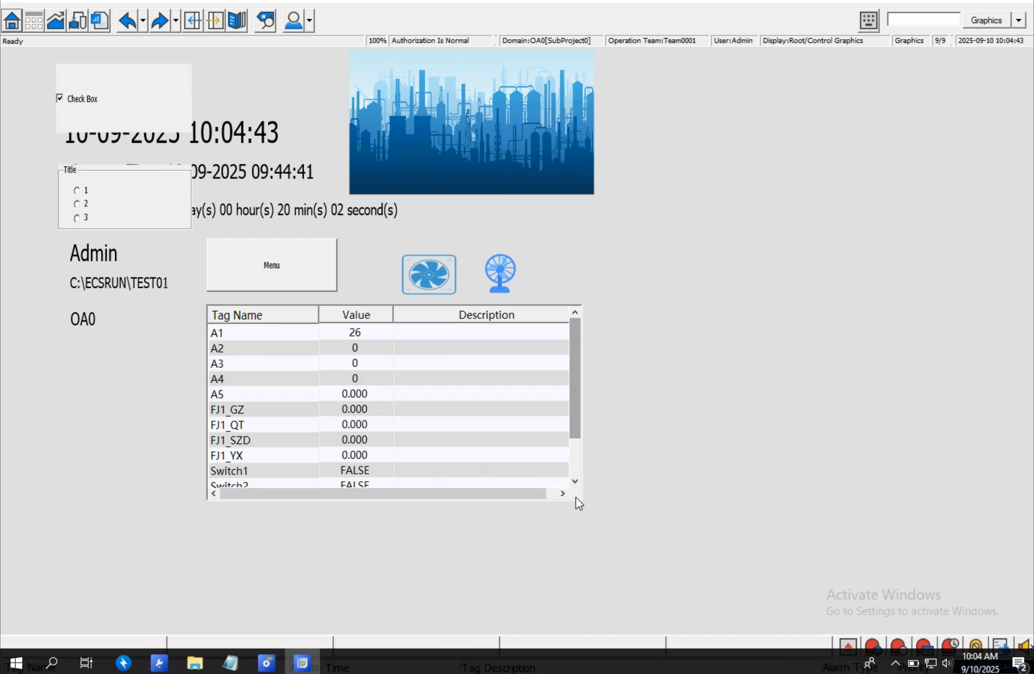
left_click(266, 663)
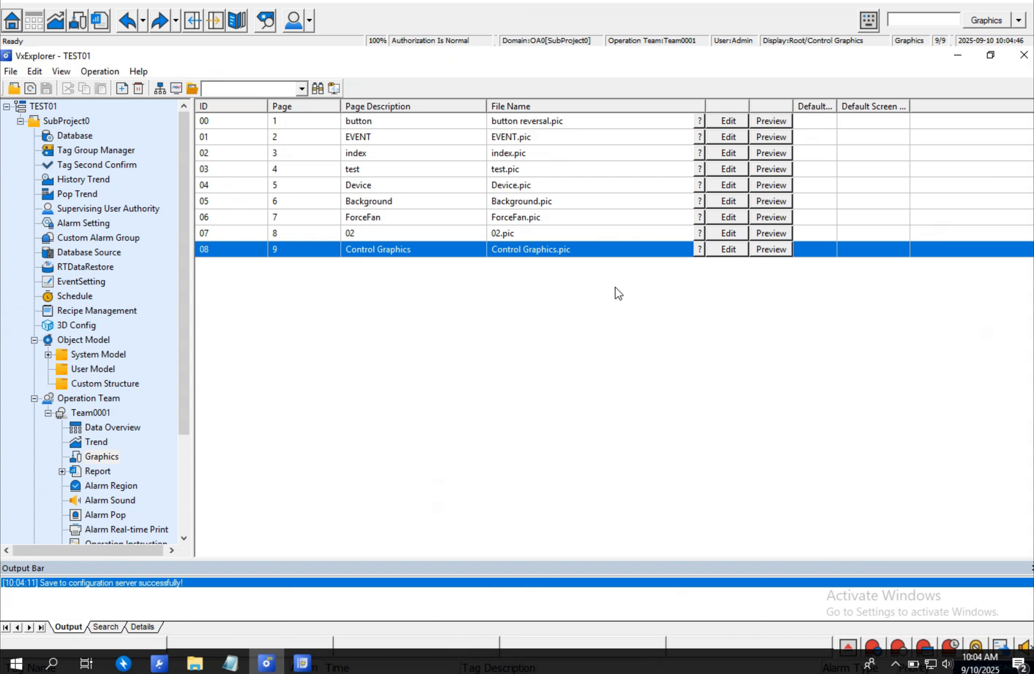
left_click(725, 250)
left_click(464, 353)
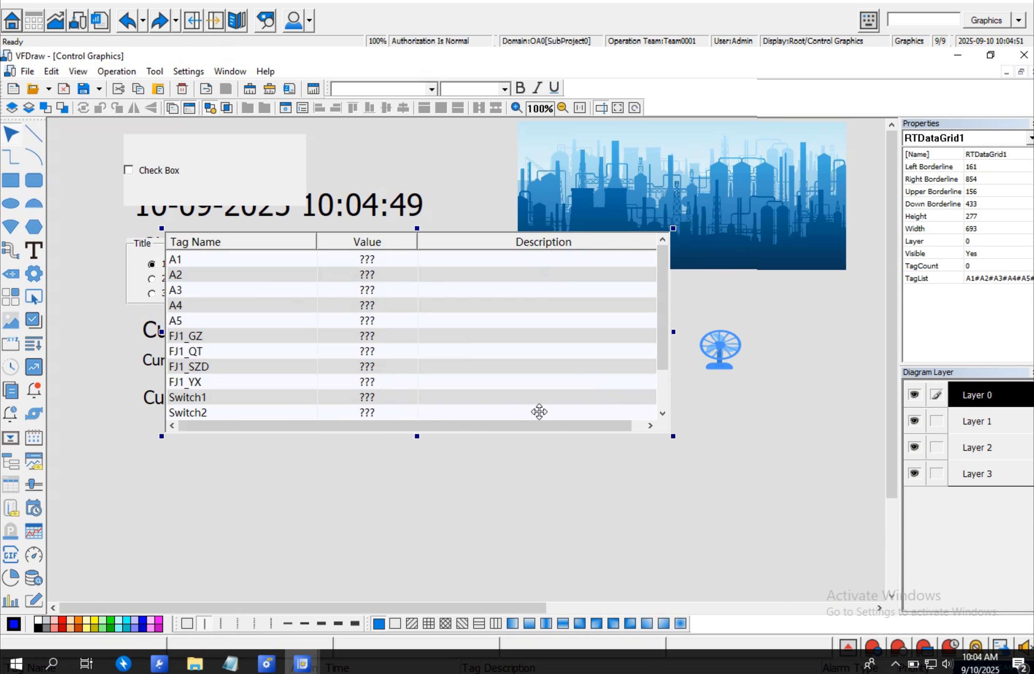
left_click_drag(672, 436, 835, 585)
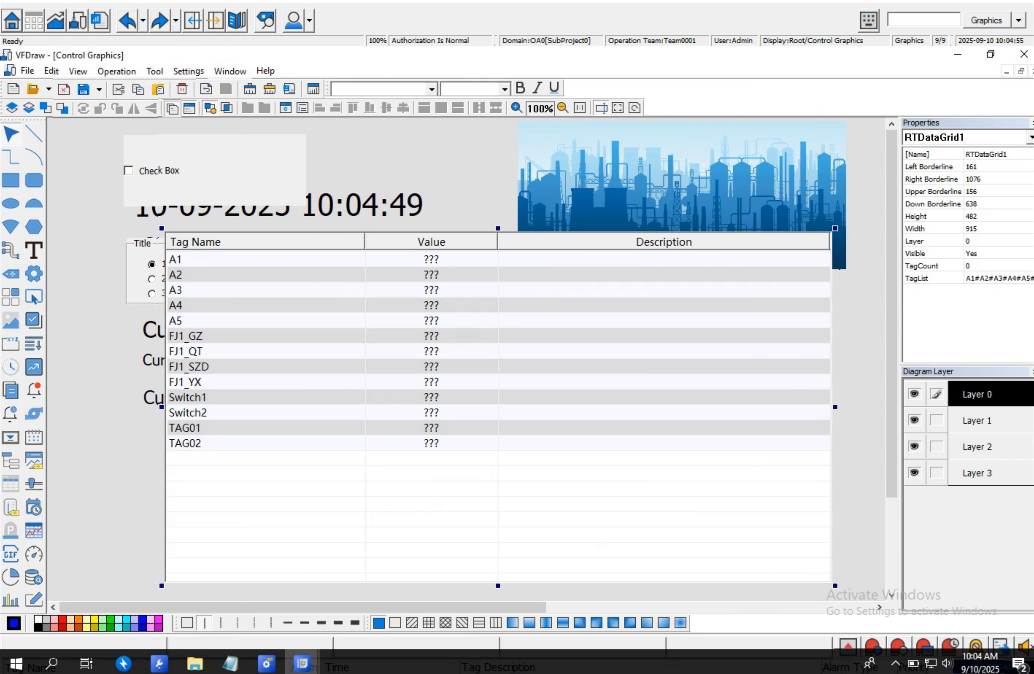
- Save the resized table, publish the configuration online again, and refresh the runtime page
left_click(83, 89)
left_click(1023, 54)
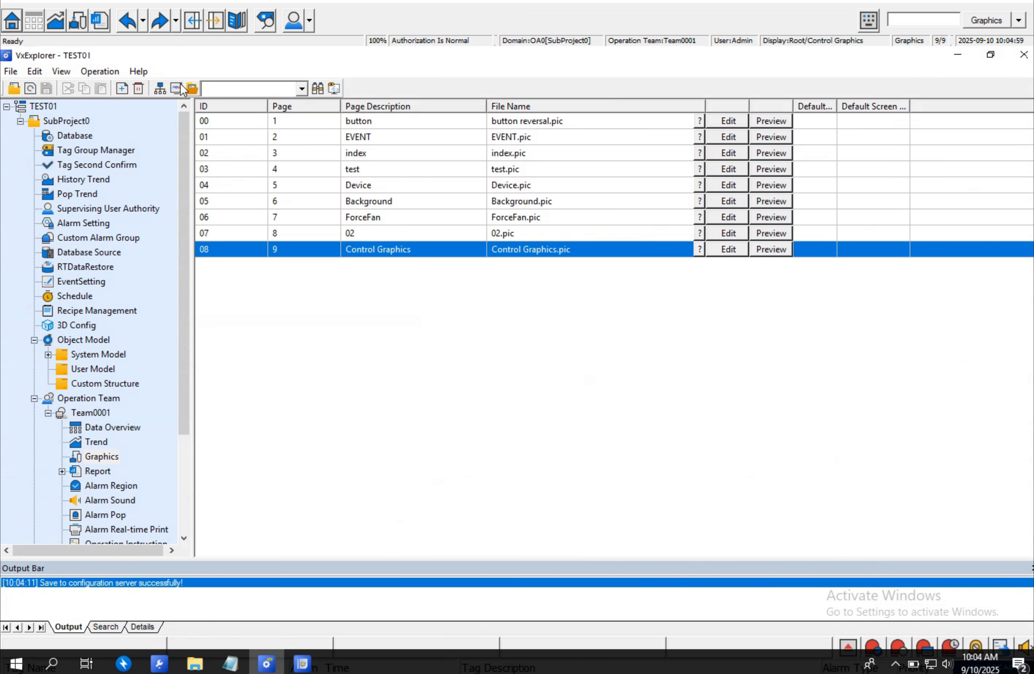
left_click(160, 88)
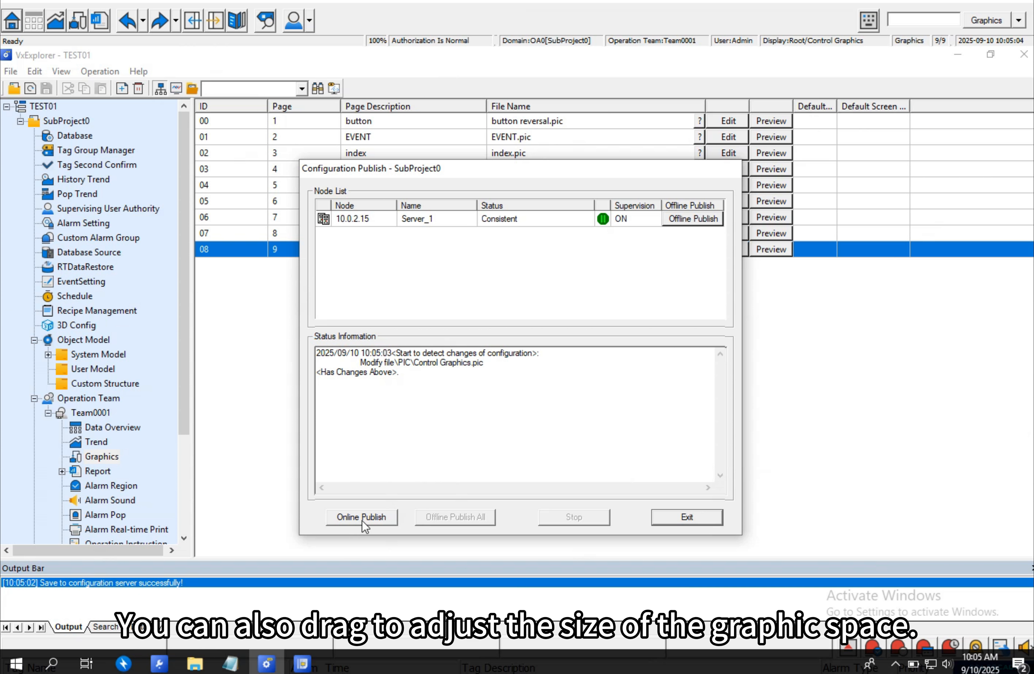
left_click(363, 517)
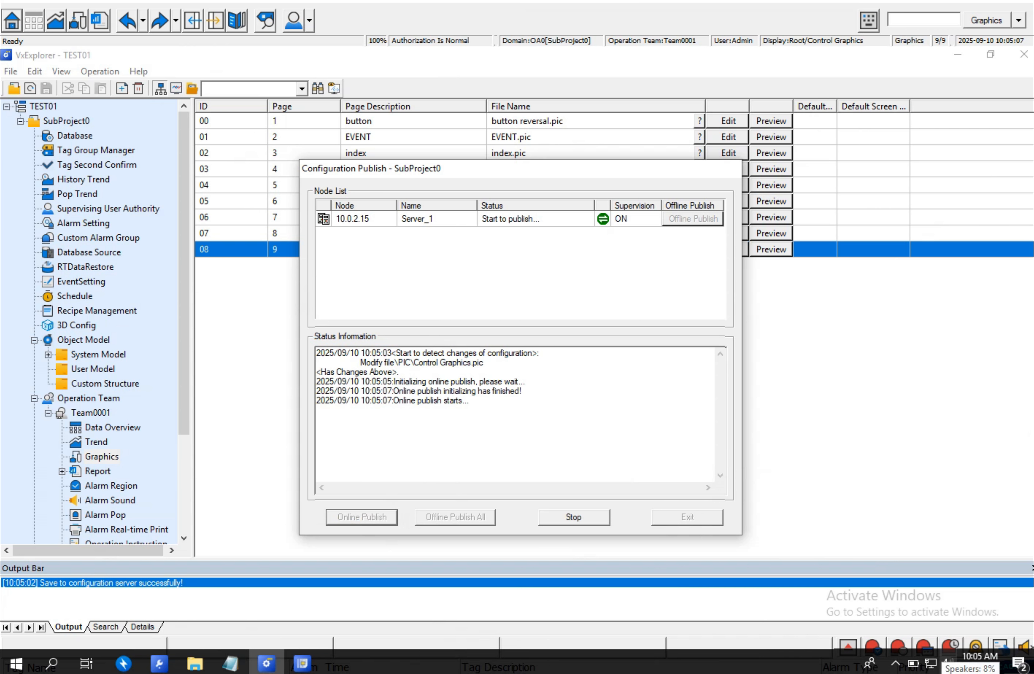
left_click(658, 520)
left_click(889, 612)
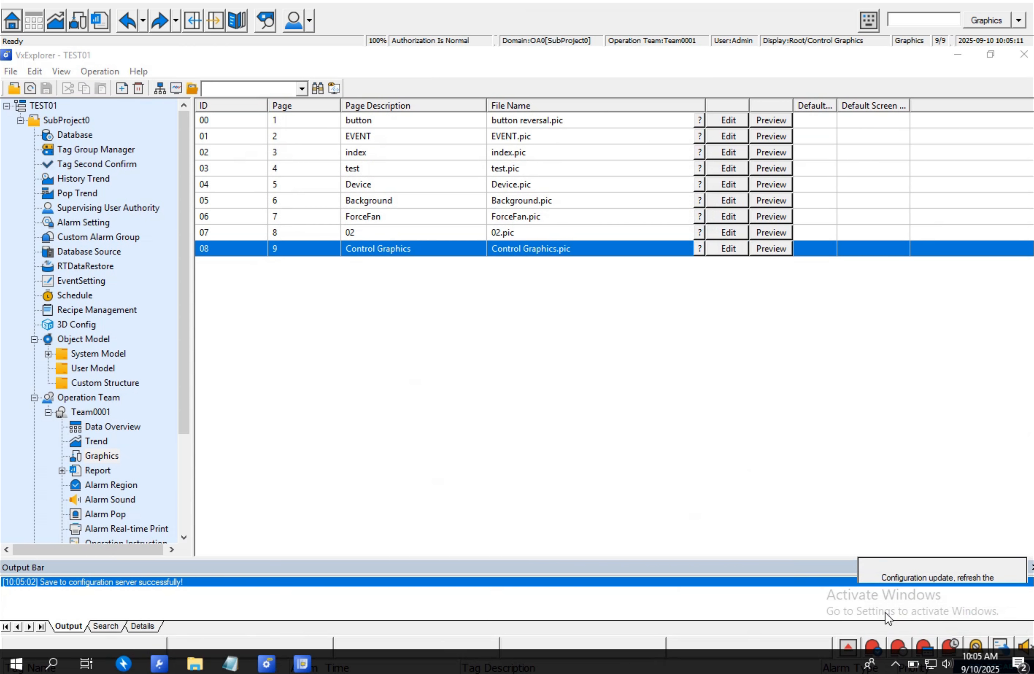